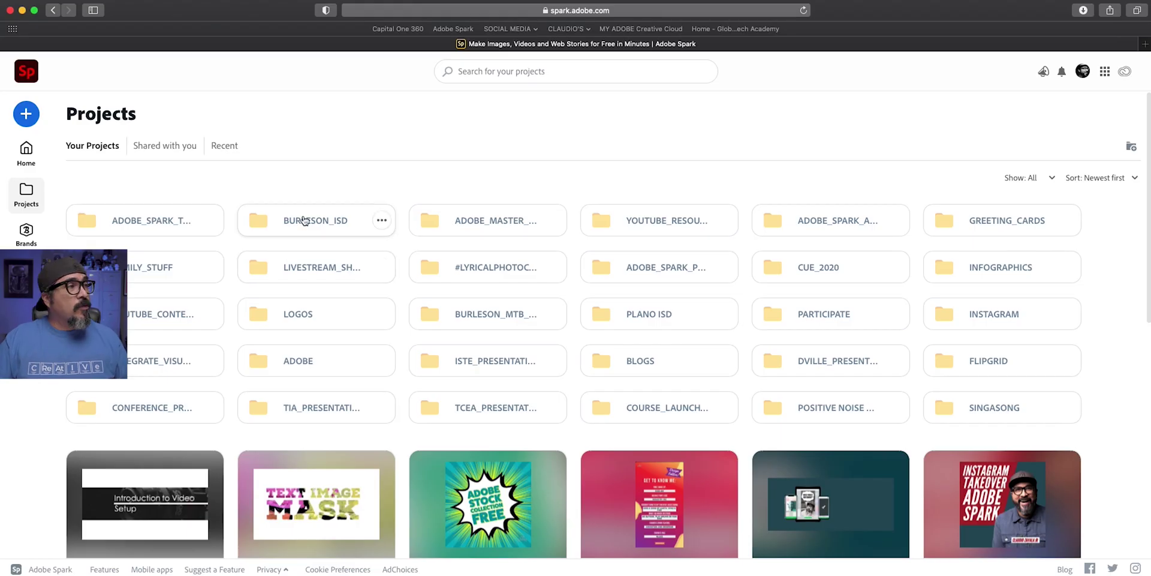
- Create a new custom-size post with width 1920 and height 1080 px
left_click(26, 114)
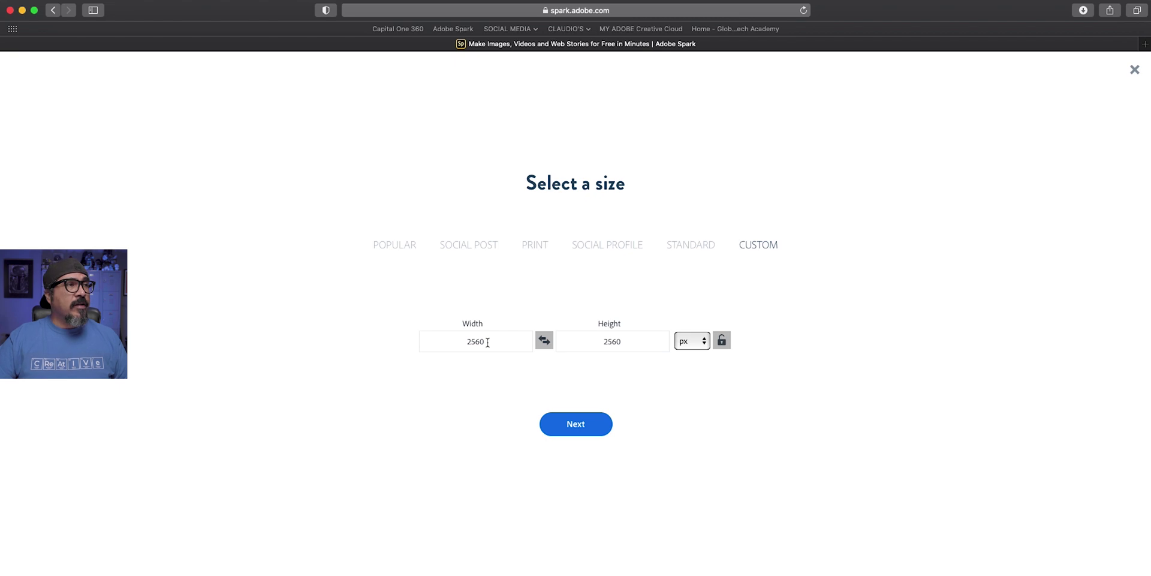
left_click(493, 340)
left_click_drag(492, 340, 452, 340)
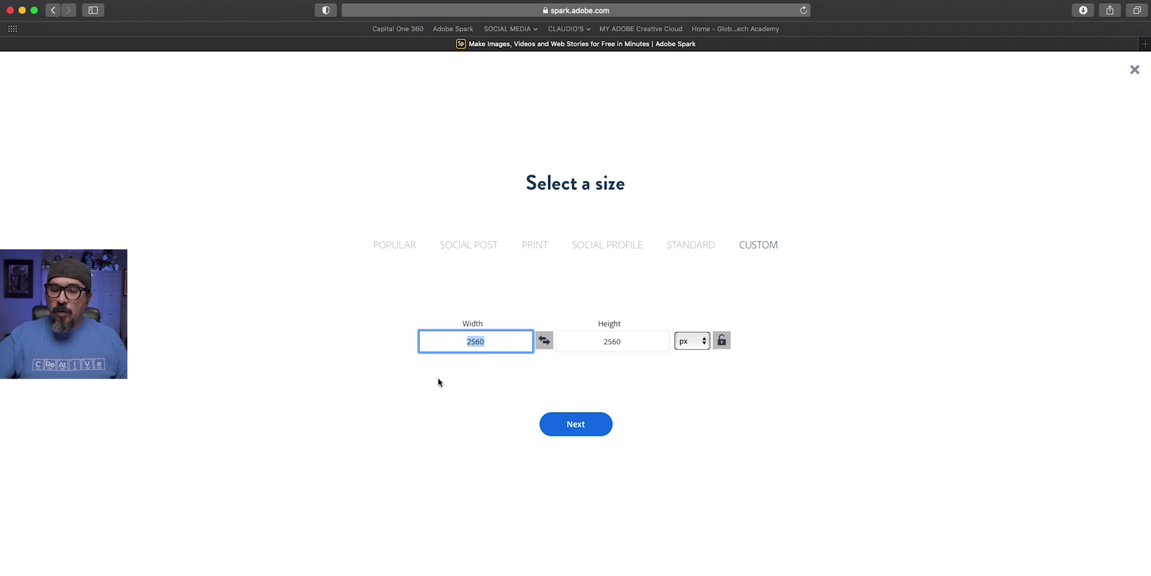
type("1920")
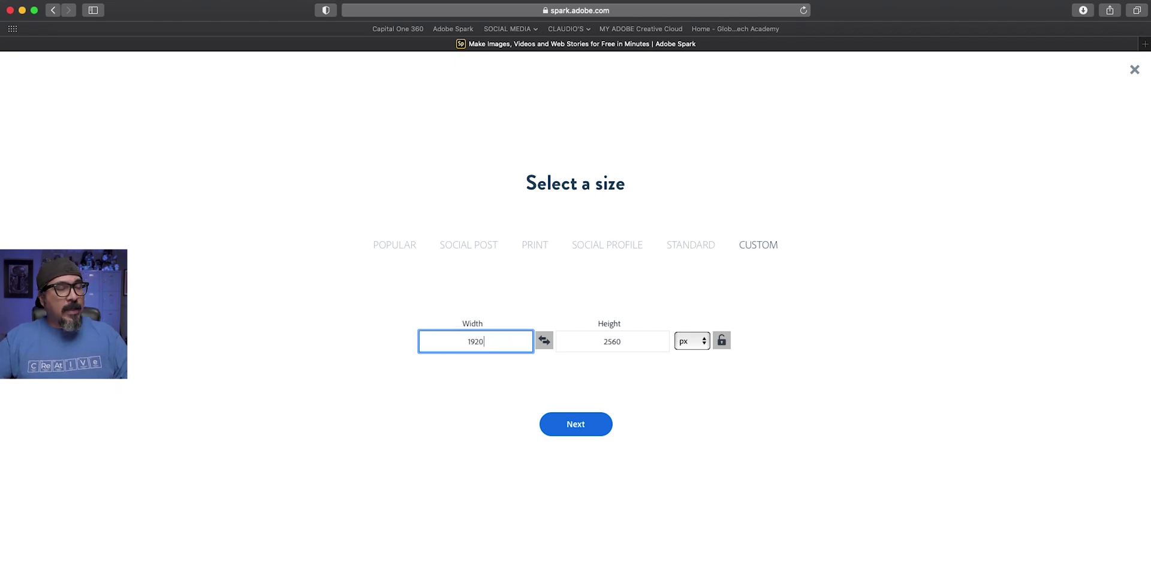
key("Tab")
type("1080")
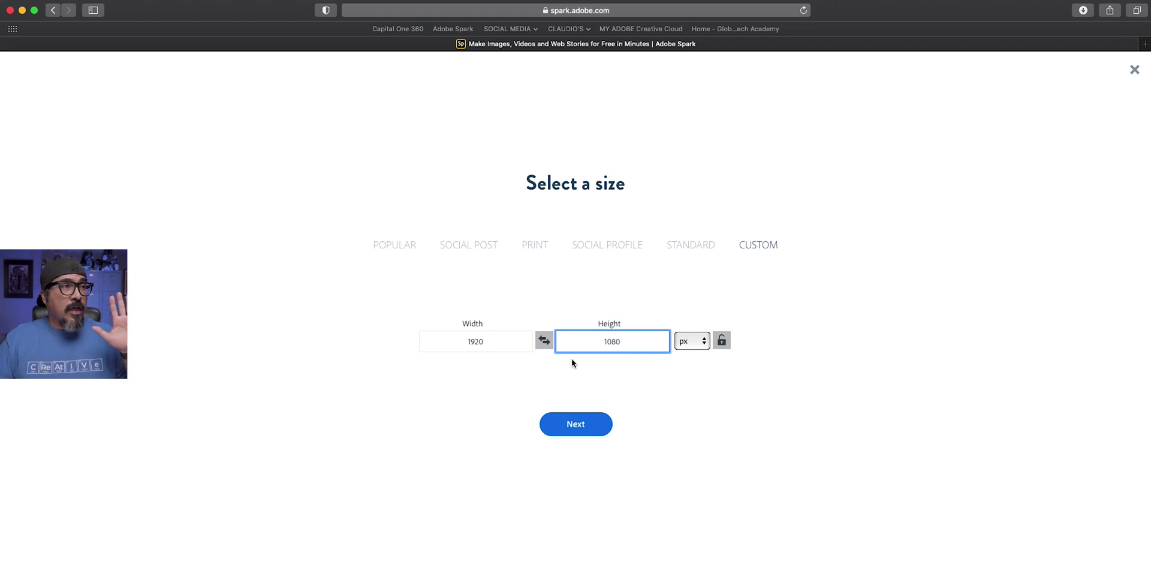
left_click(600, 419)
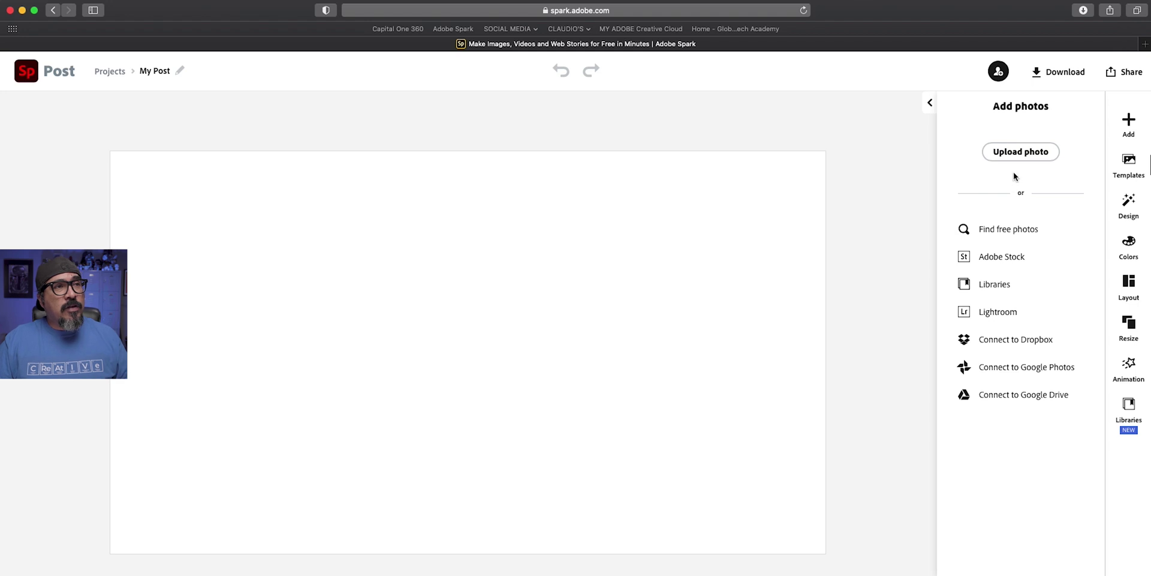
- Upload IMG_0030.PNG from the computer and place it on the post as a freely movable image
left_click(1018, 160)
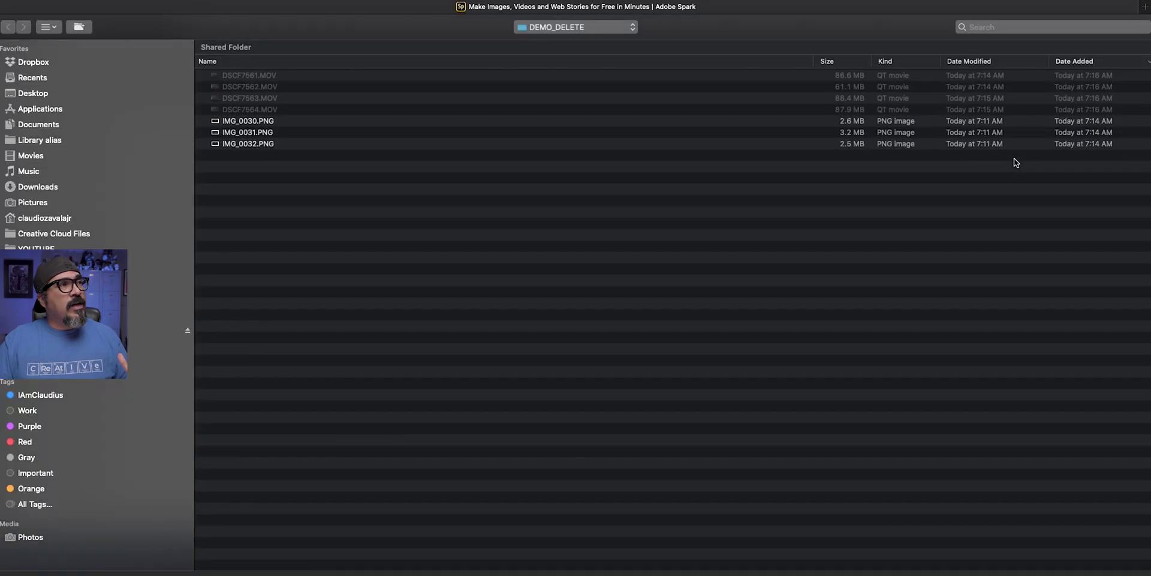
left_click(502, 123)
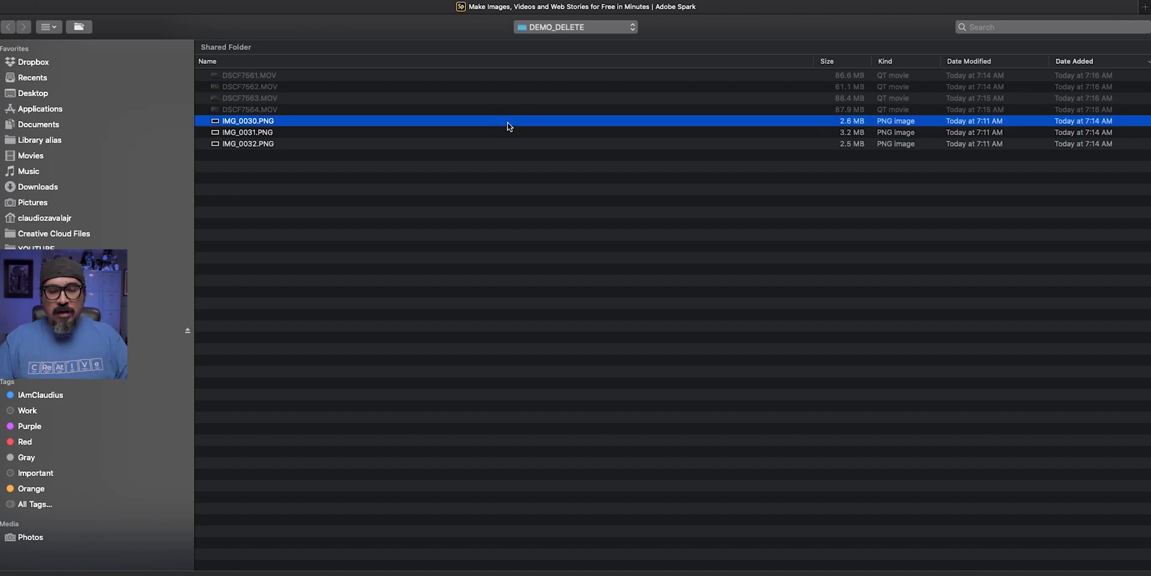
key("Return")
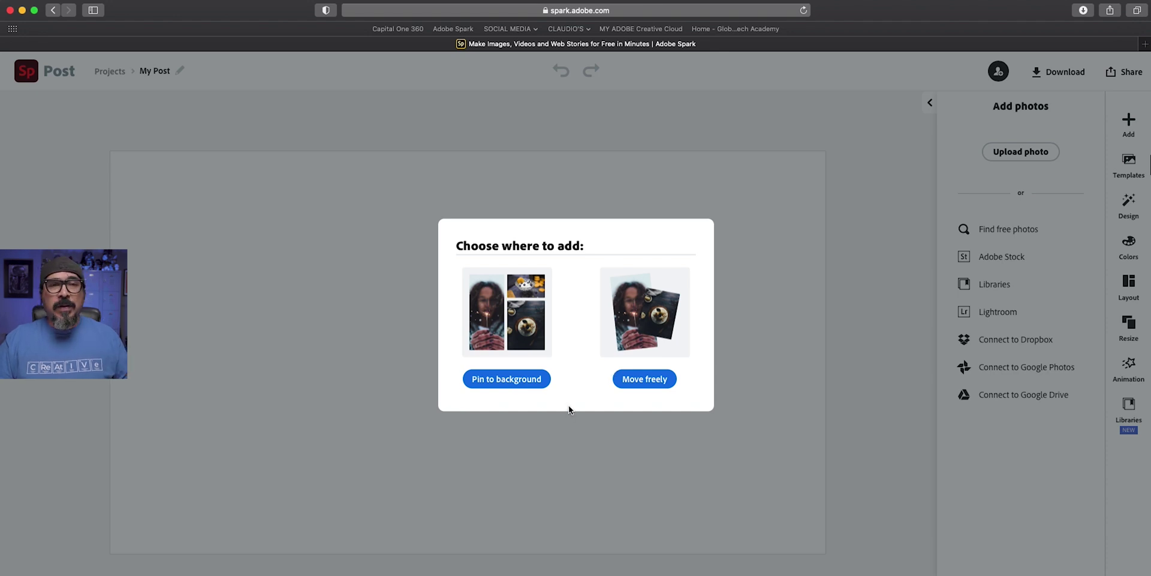
left_click(661, 385)
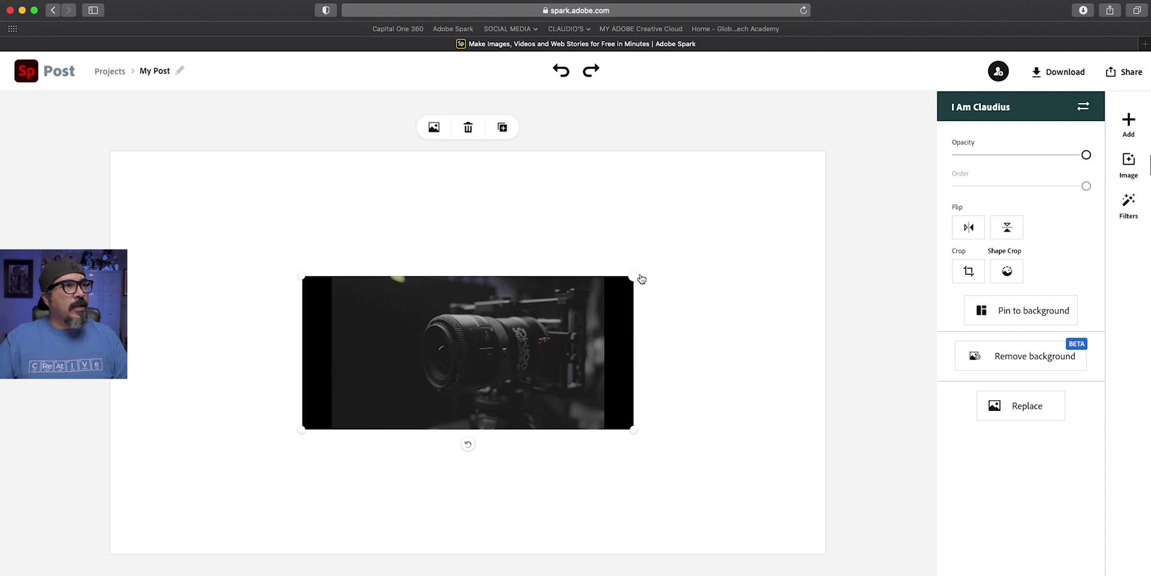
- Enlarge and reposition the camera lens photo until it covers the whole 1920 × 1080 canvas
left_click_drag(641, 278, 939, 134)
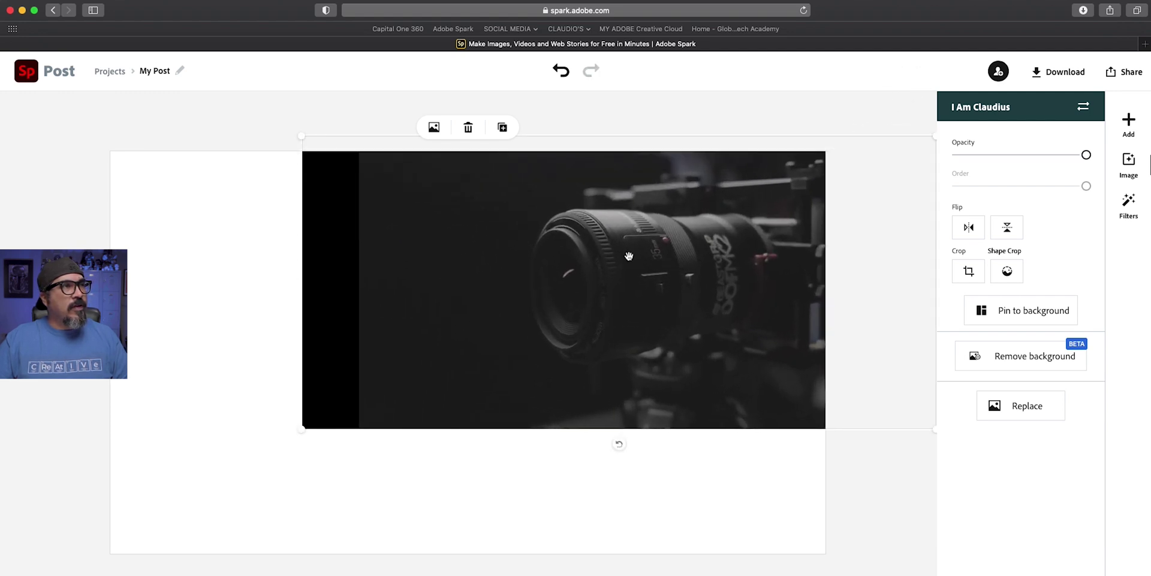
left_click_drag(629, 256, 414, 314)
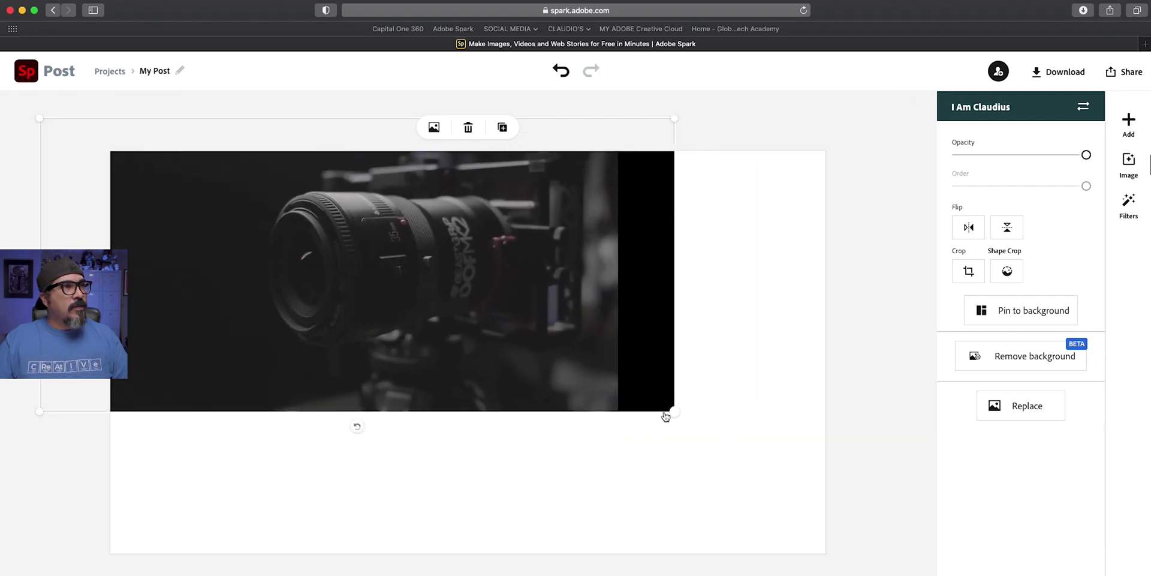
left_click_drag(665, 412, 935, 540)
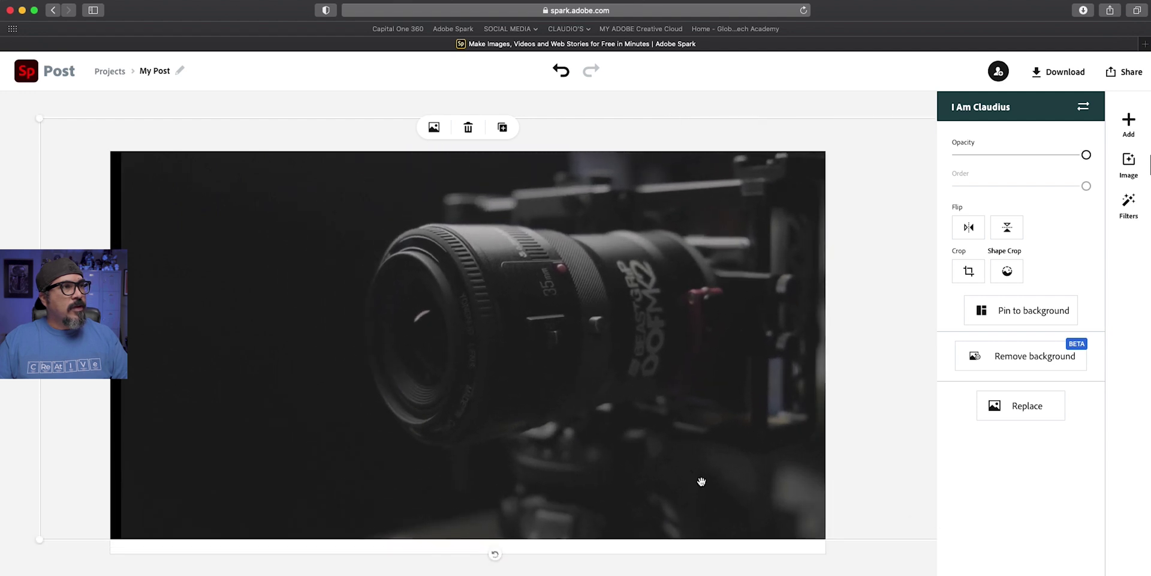
left_click_drag(701, 481, 655, 496)
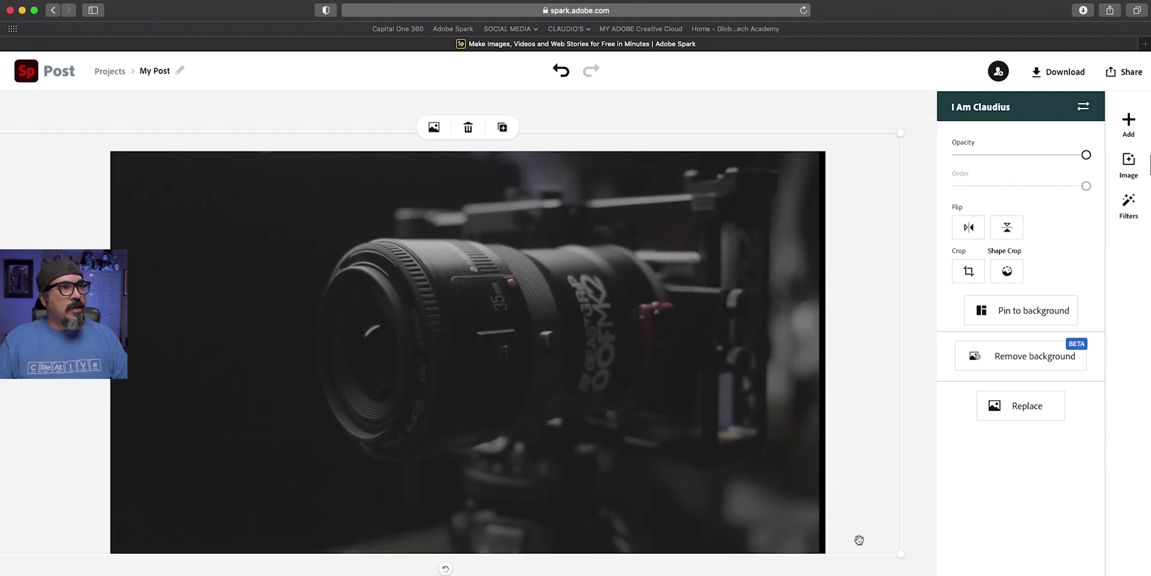
left_click_drag(895, 554, 918, 561)
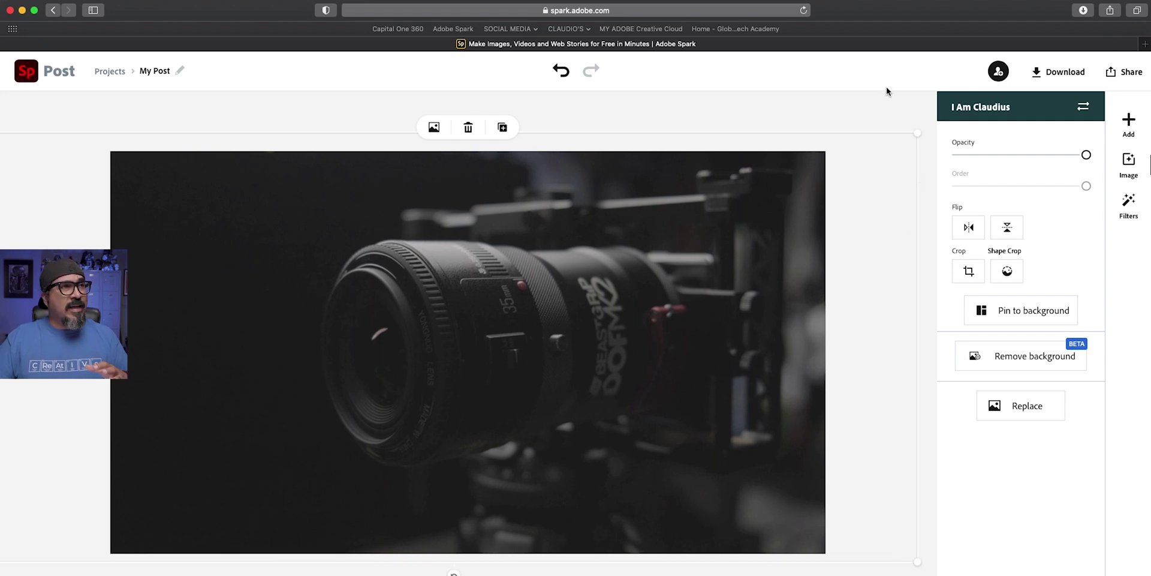
left_click(854, 119)
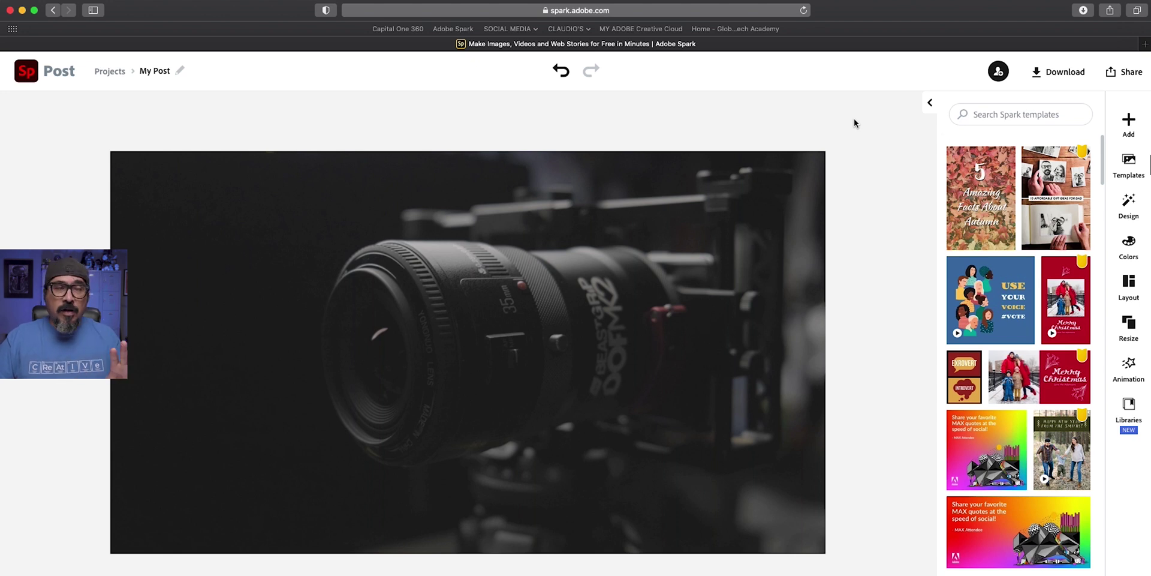
left_click(1128, 130)
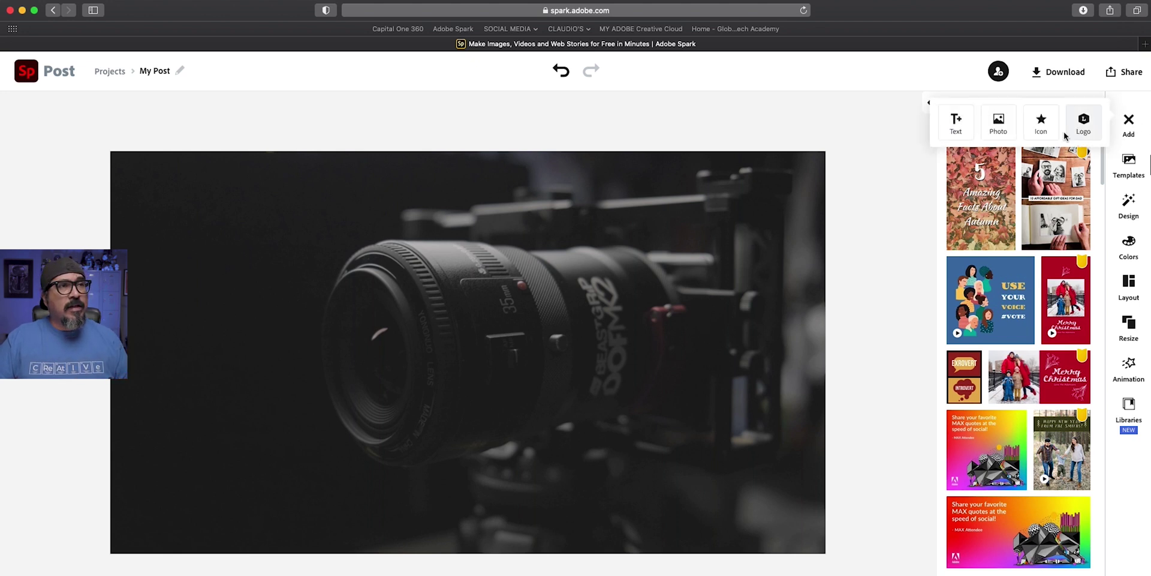
- Add the text 'Introduction to Video' and move it to the middle of the photo
left_click(966, 134)
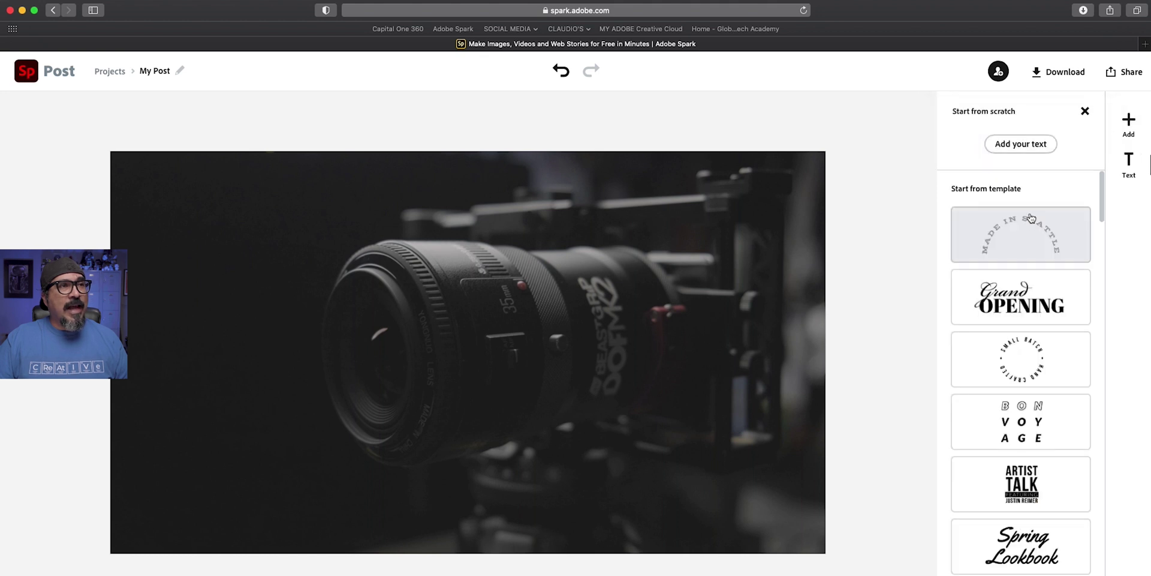
left_click(1022, 144)
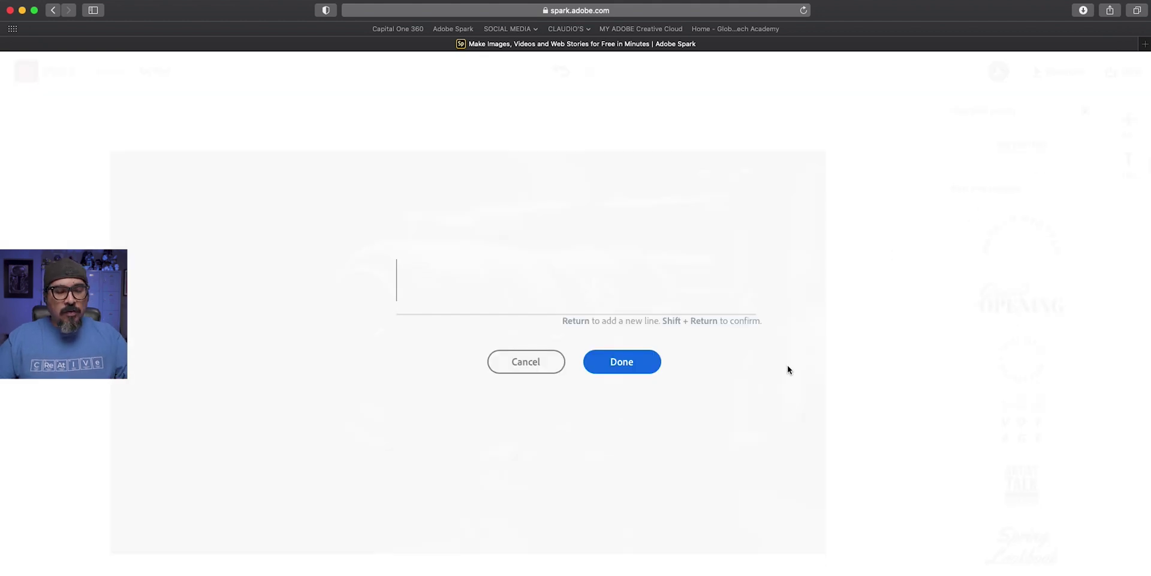
type("In")
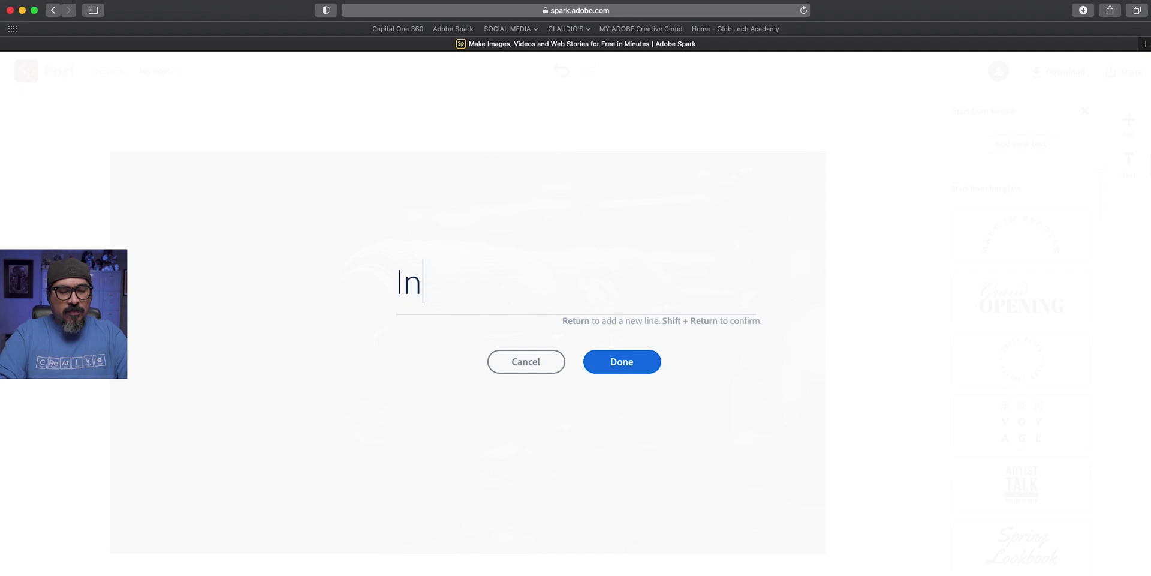
type("tro")
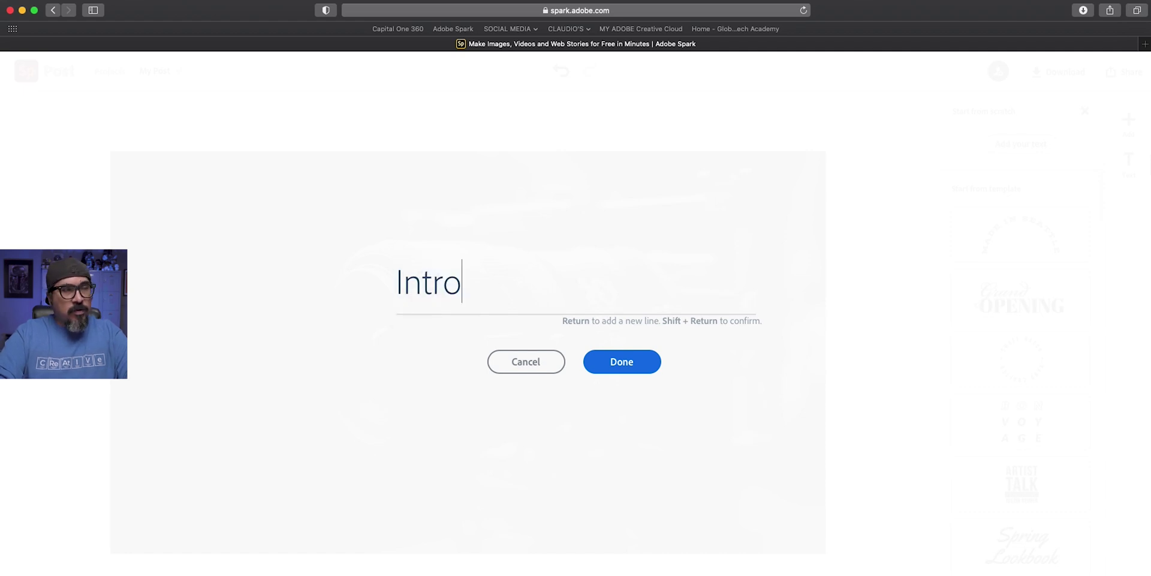
type("duct")
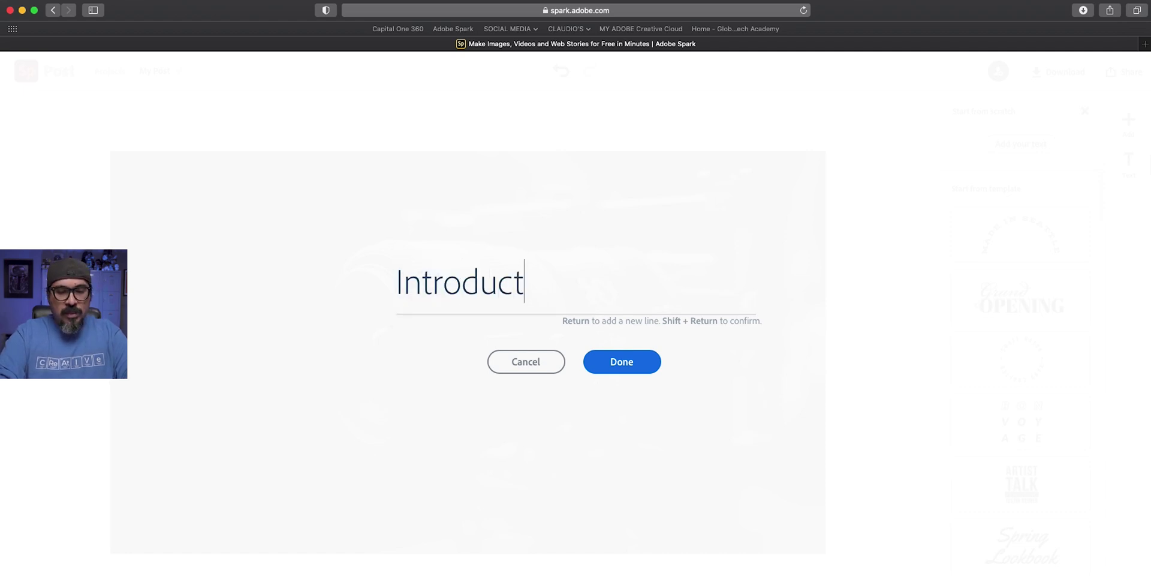
type("ion to Video")
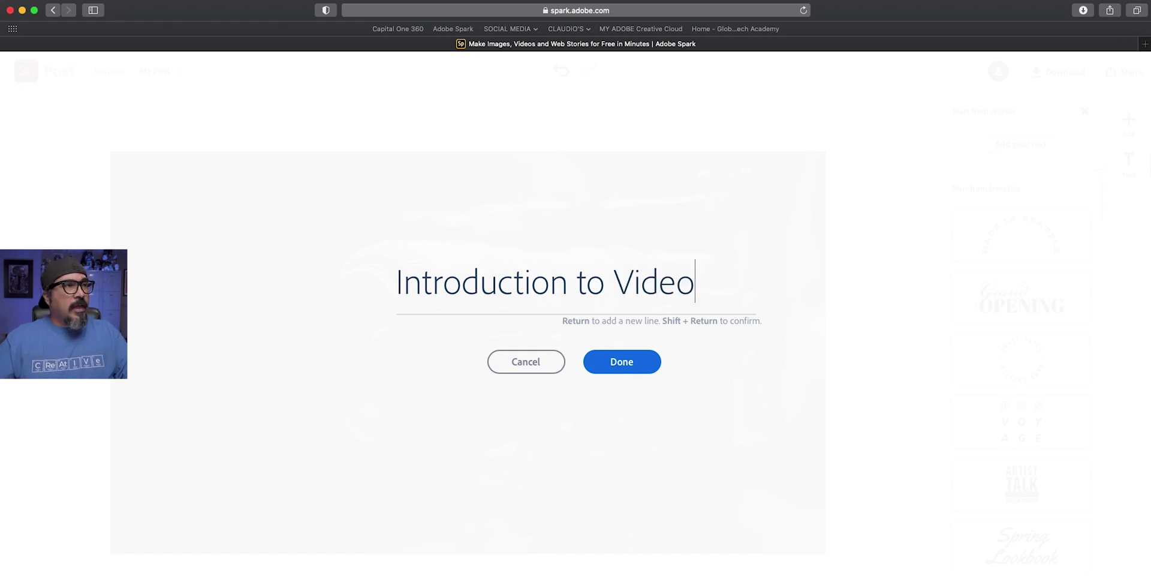
left_click(625, 360)
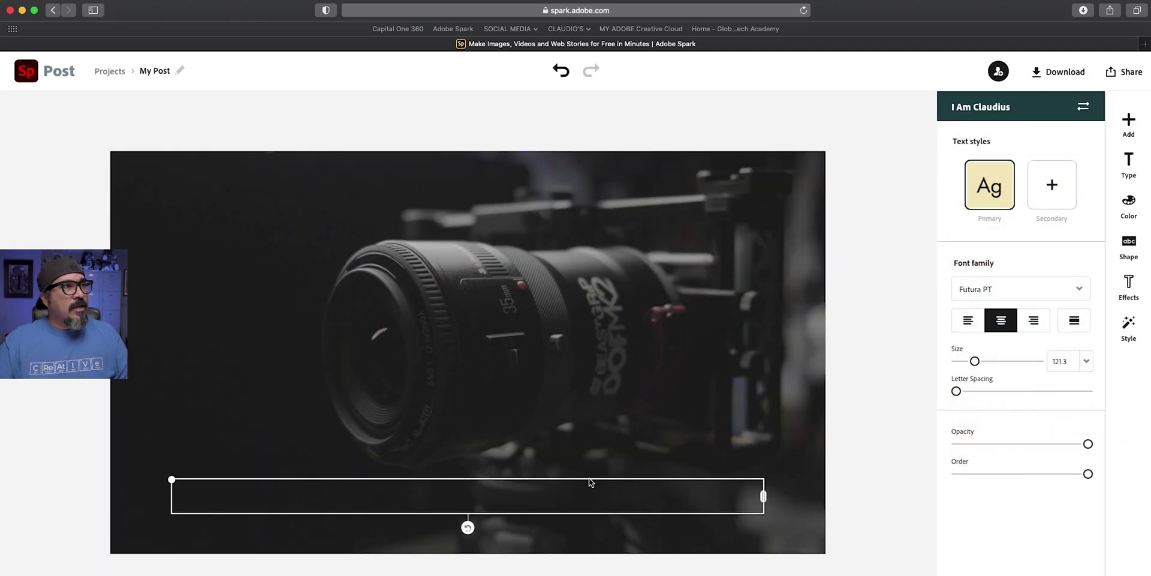
left_click_drag(581, 490, 591, 343)
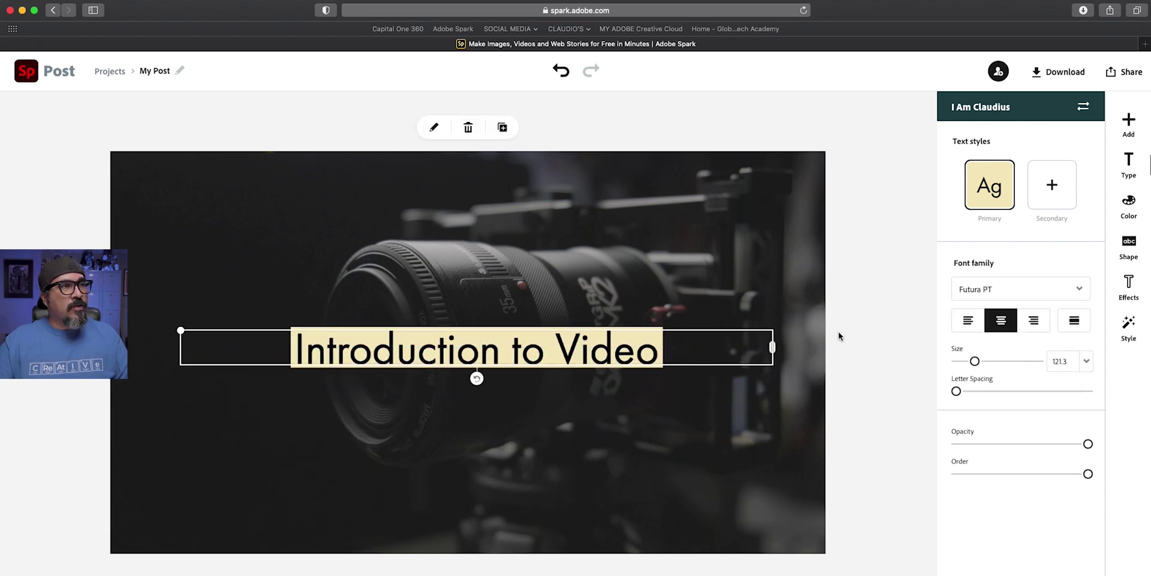
left_click(1129, 244)
- Remove the title's backing shape and make the 'Introduction to Video' text white
scroll(1087, 329, "up", 3)
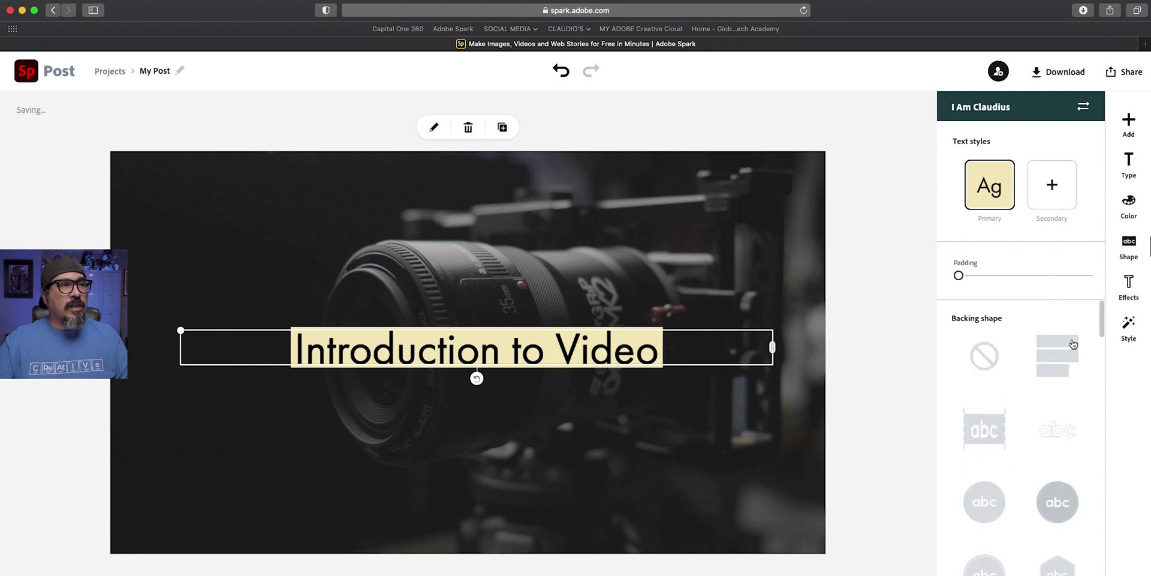
left_click(980, 373)
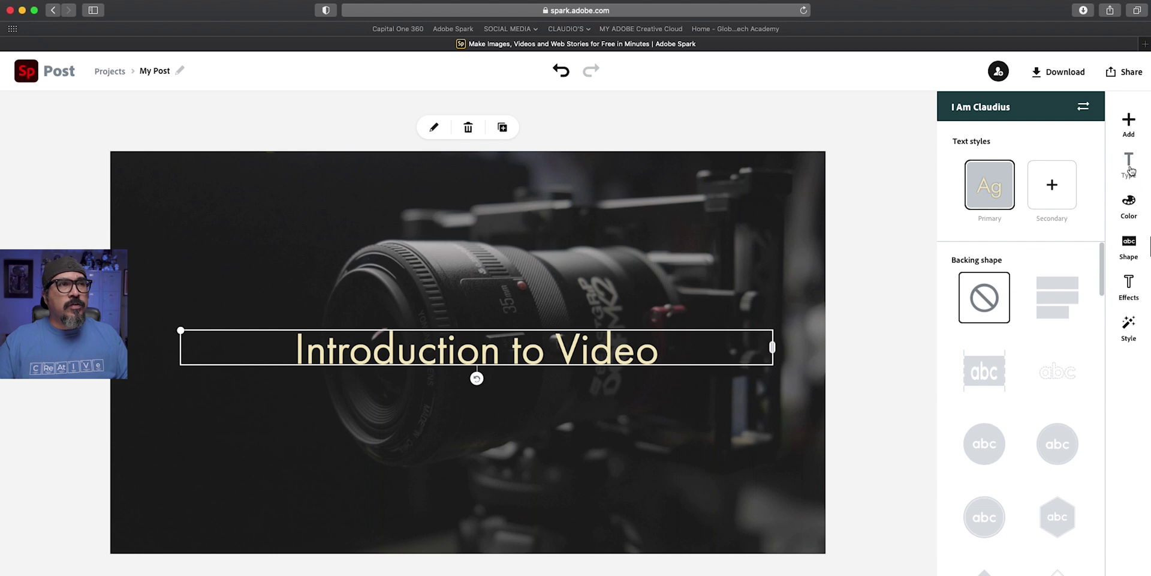
left_click(1129, 202)
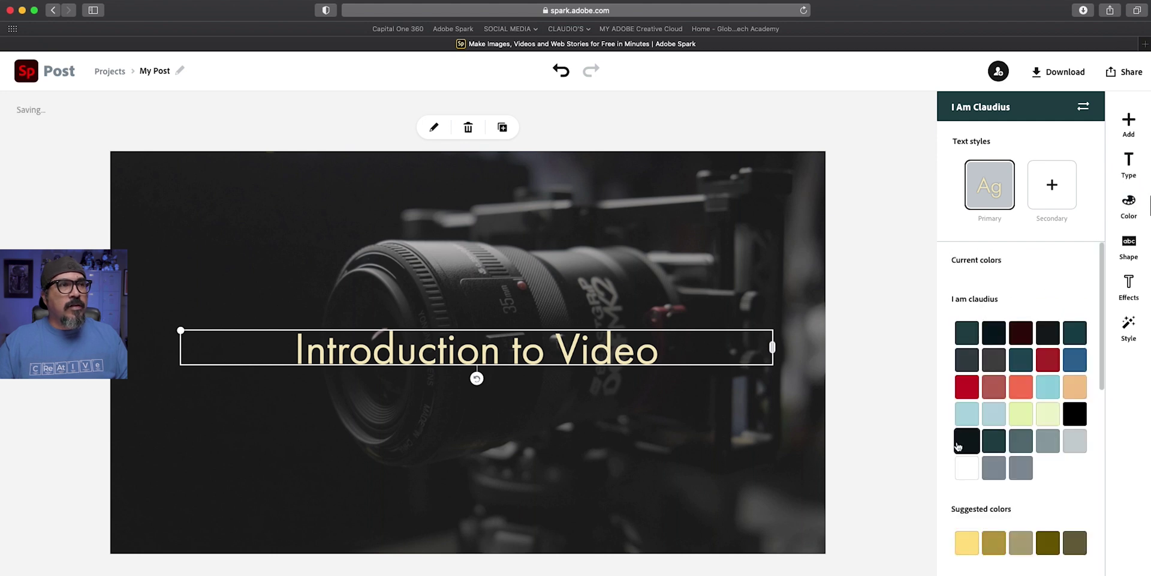
left_click(960, 468)
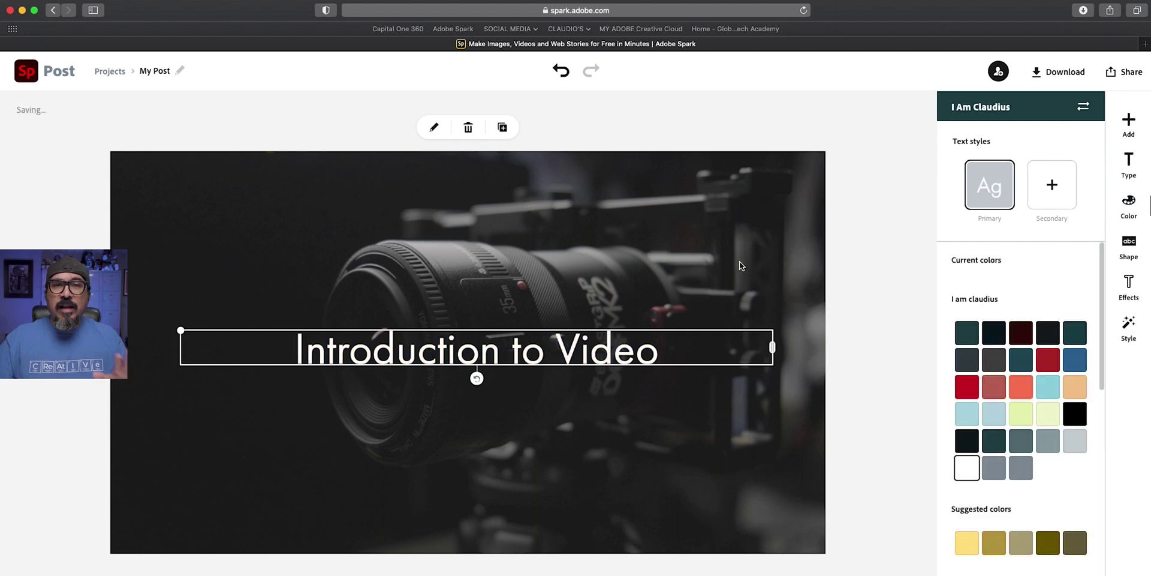
- Duplicate the title, change the copy to 'Part 1', and left-align it beneath the title
left_click(497, 128)
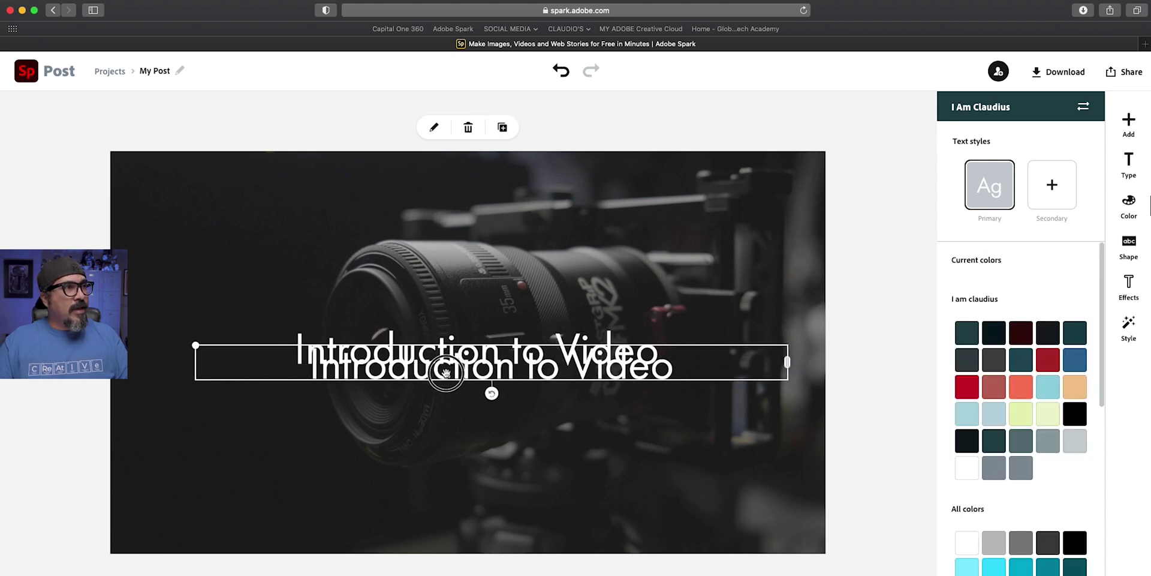
left_click_drag(447, 372, 433, 405)
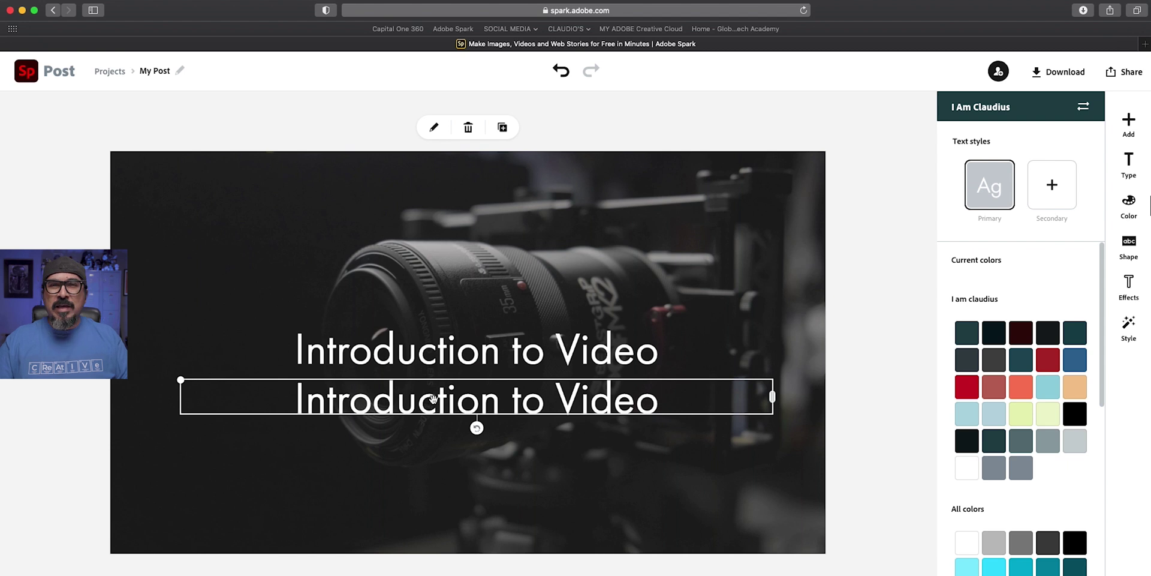
double_click(433, 399)
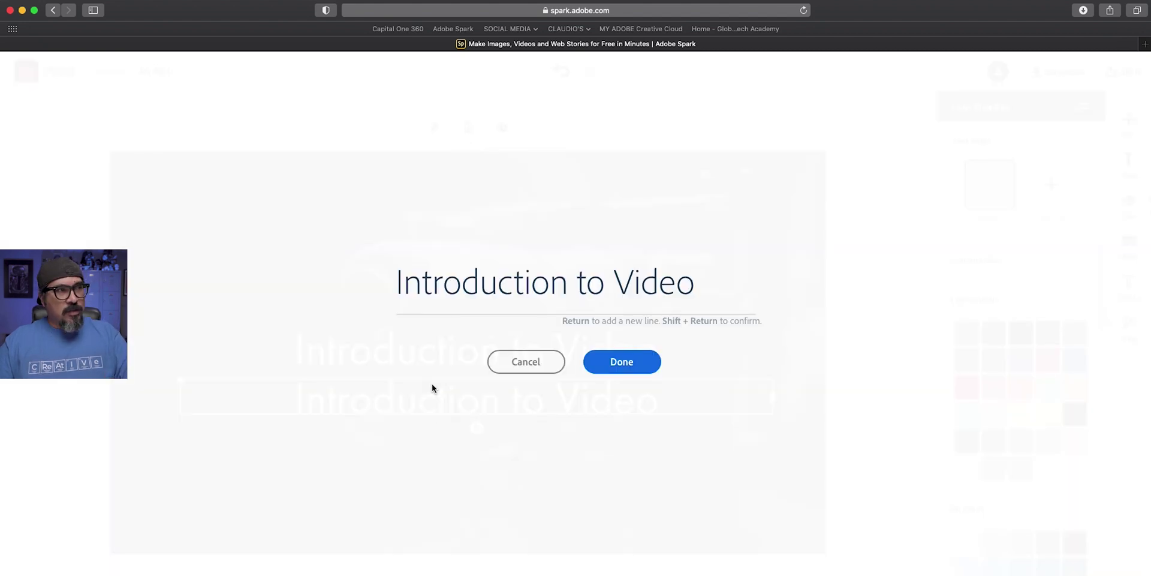
left_click(478, 311)
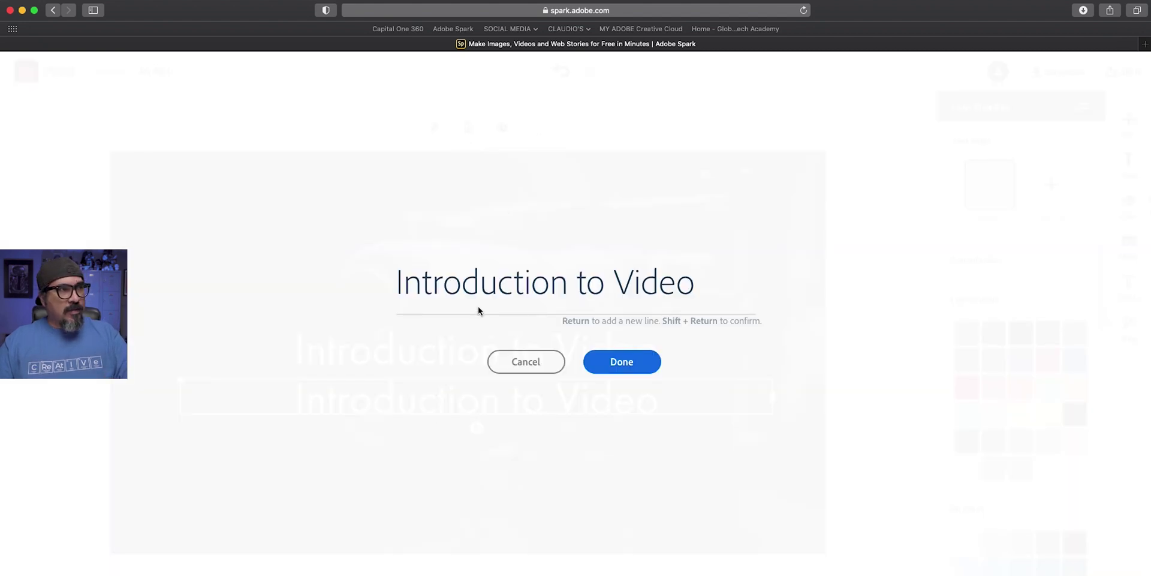
key("super+a")
type("Pa")
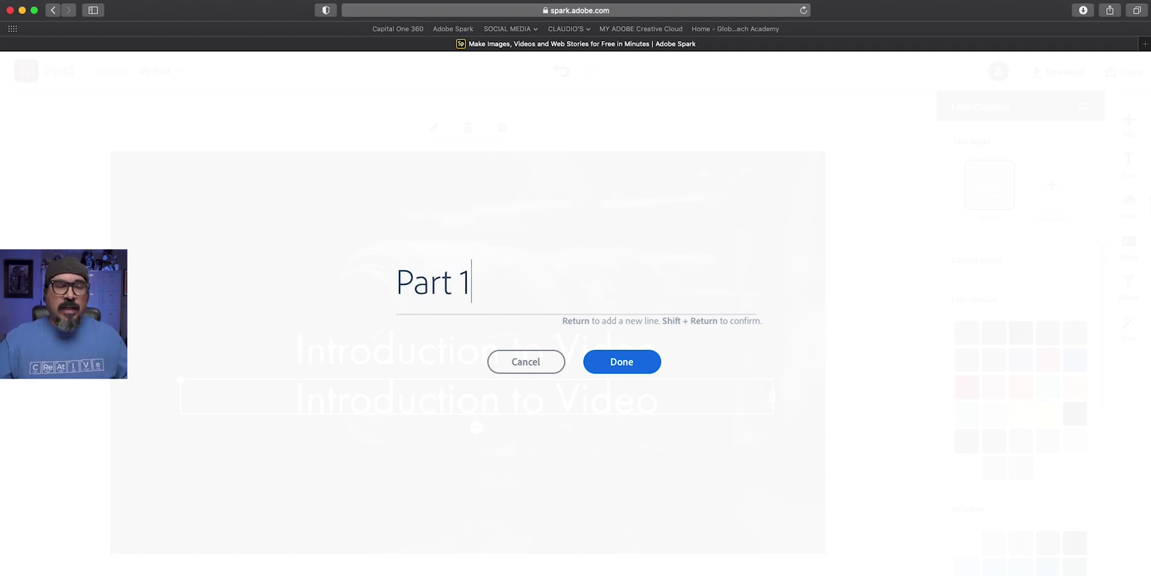
left_click(653, 370)
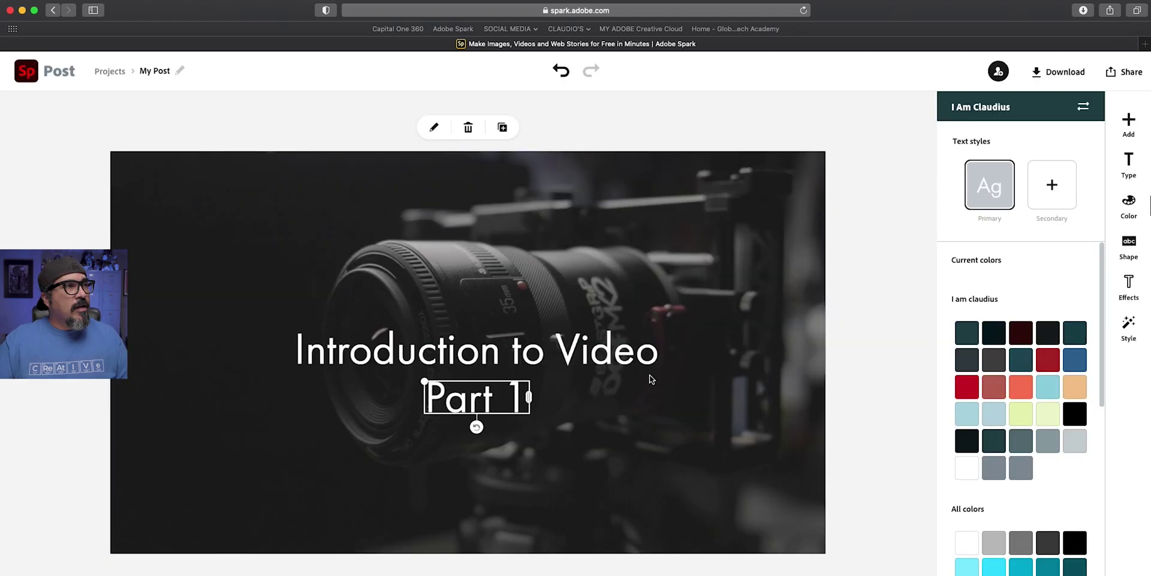
left_click_drag(503, 408, 372, 412)
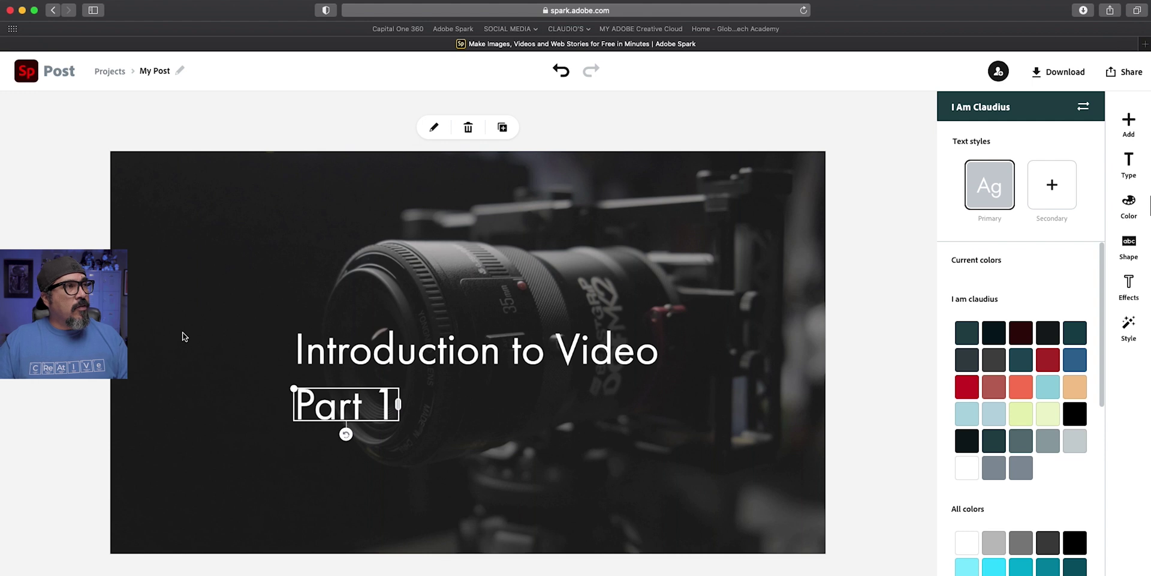
- Group the 'Introduction to Video' and 'Part 1' lines and shift the group slightly up and right
left_click(368, 359, "shift")
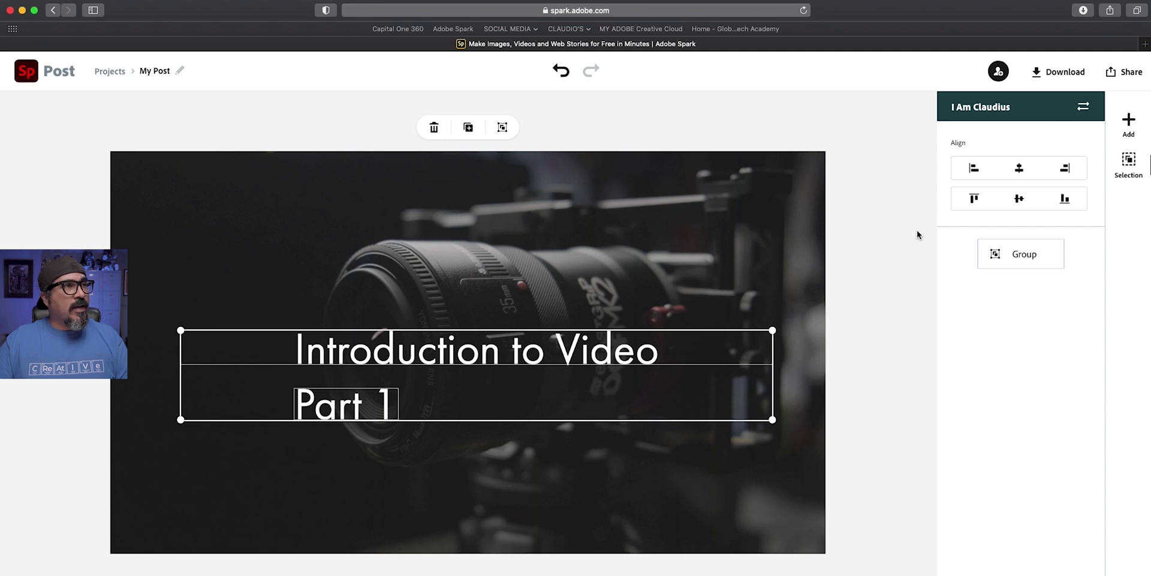
left_click(1013, 255)
left_click_drag(632, 348, 667, 332)
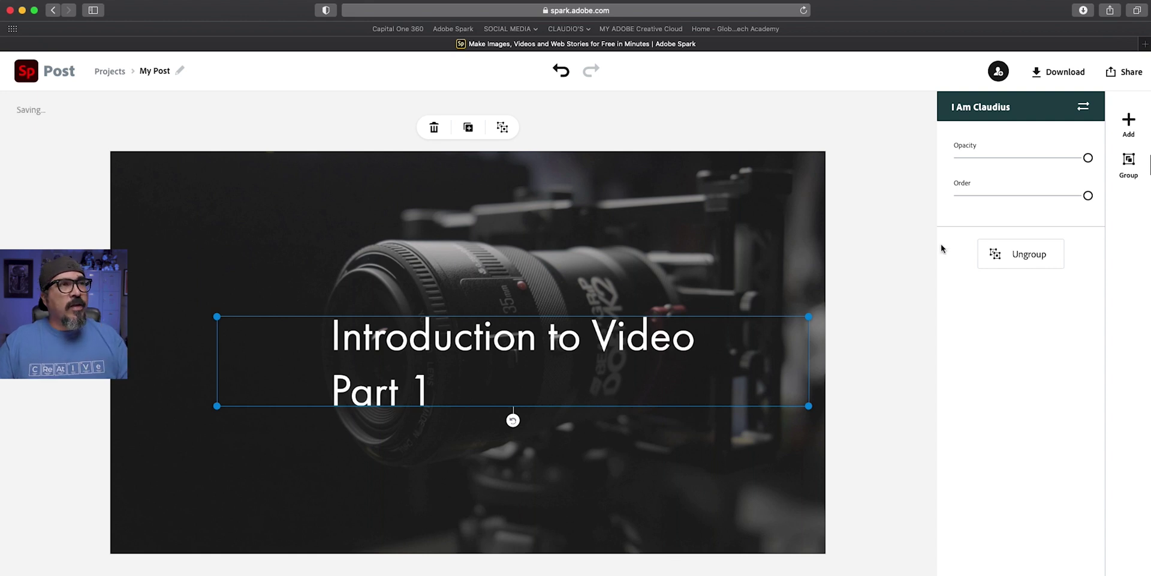
left_click(919, 344)
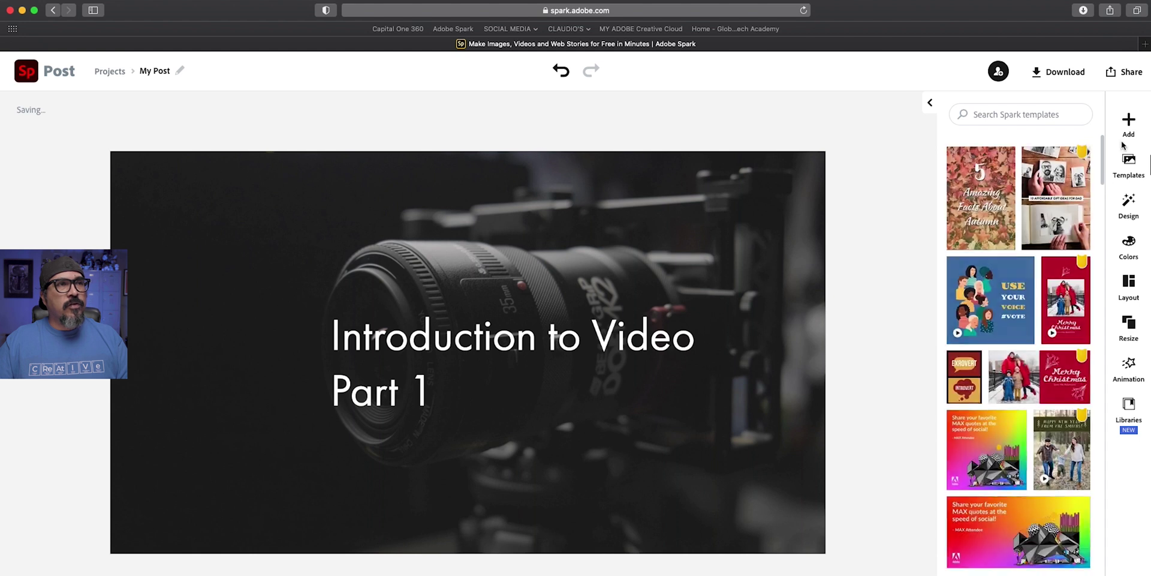
- Add a filled rectangle icon found by searching 'rectangle' and stretch it across the full canvas width
left_click(1129, 121)
left_click(1043, 123)
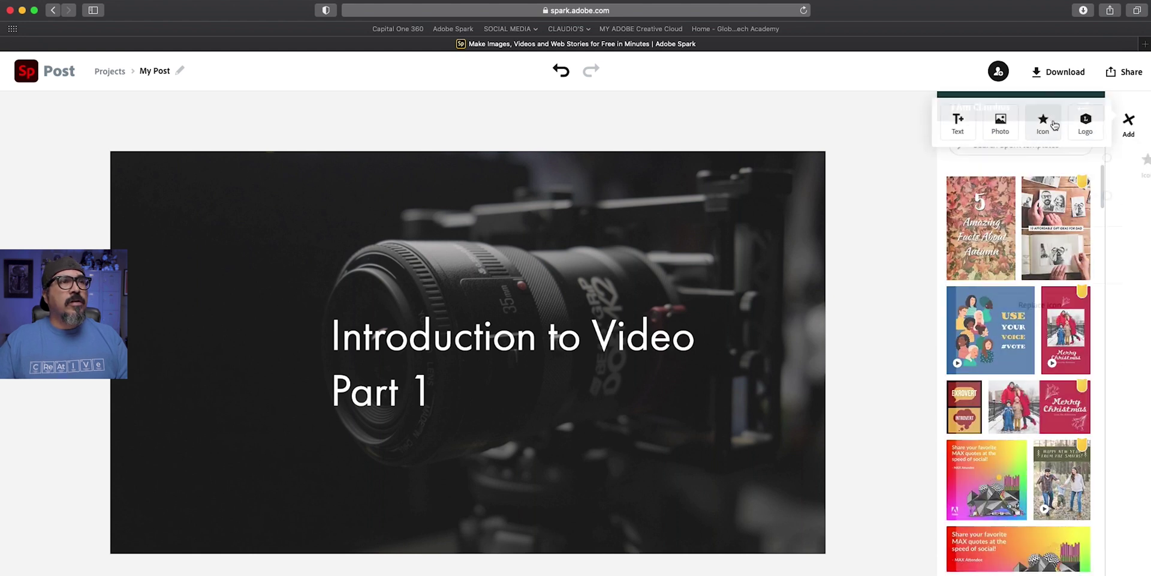
double_click(973, 164)
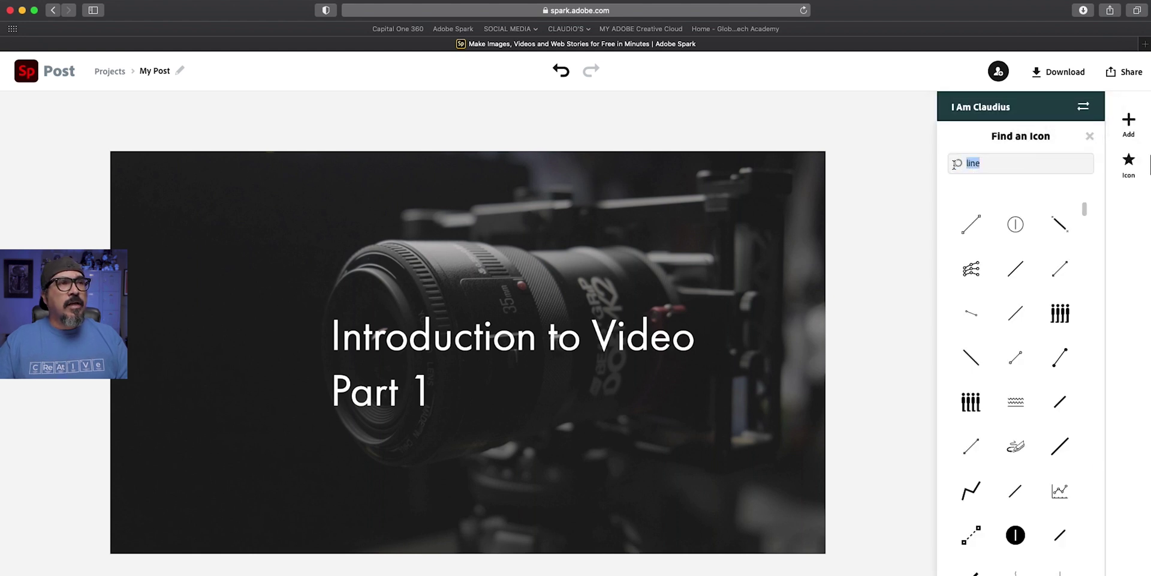
type("rec")
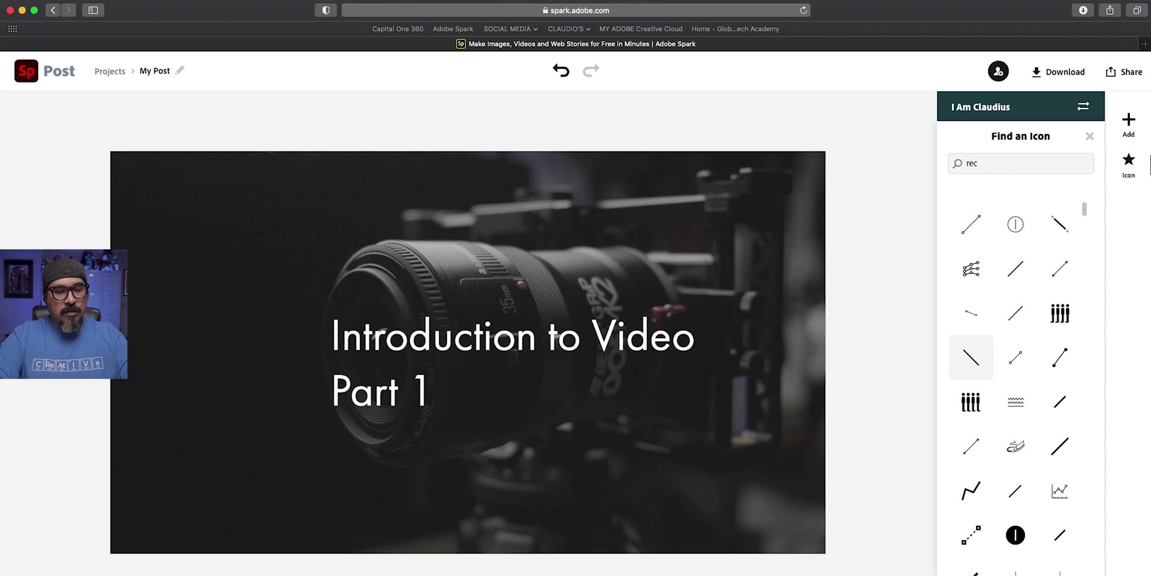
type("tangle")
key("Return")
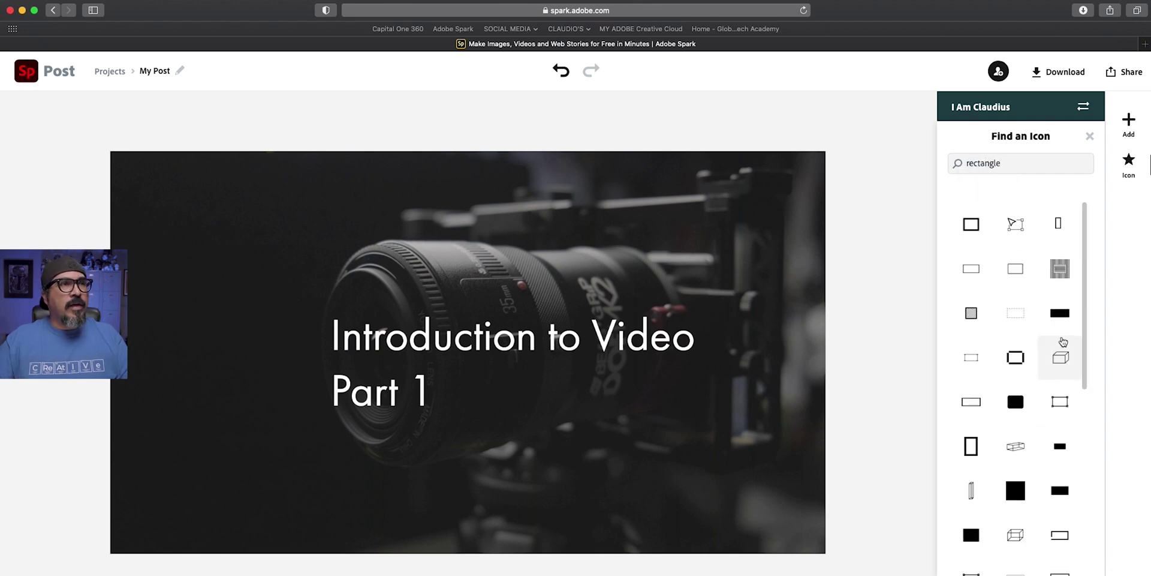
left_click(1060, 318)
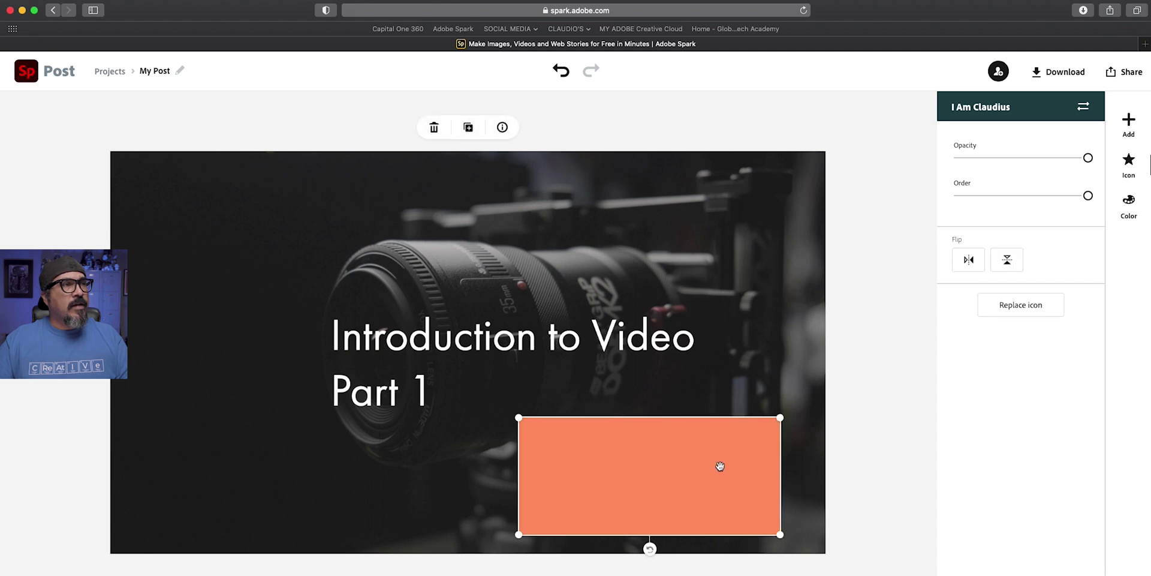
left_click_drag(720, 466, 293, 345)
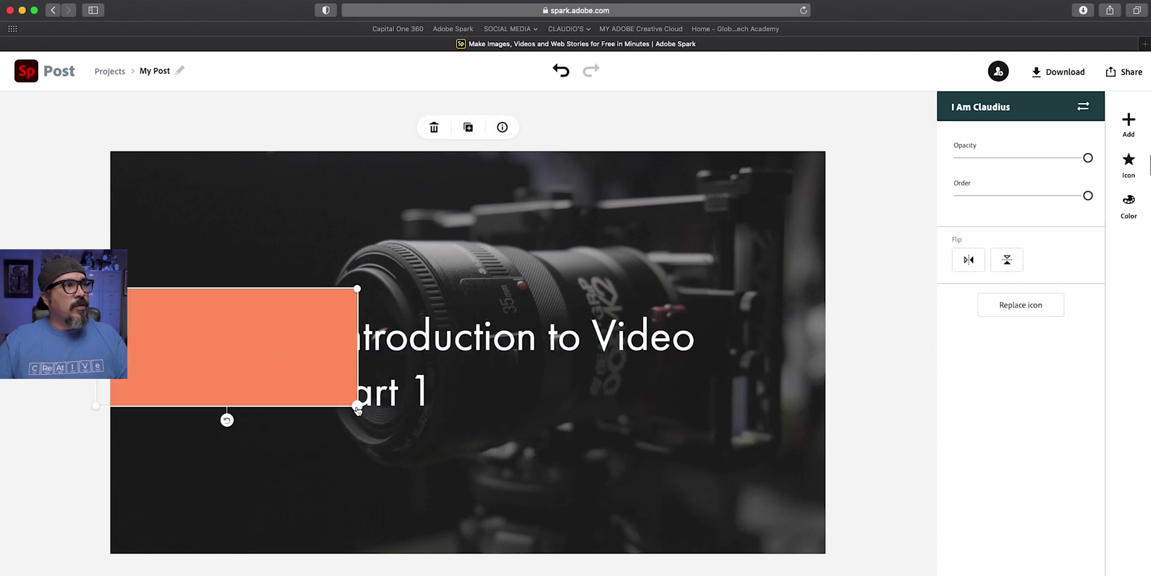
left_click_drag(357, 407, 856, 443)
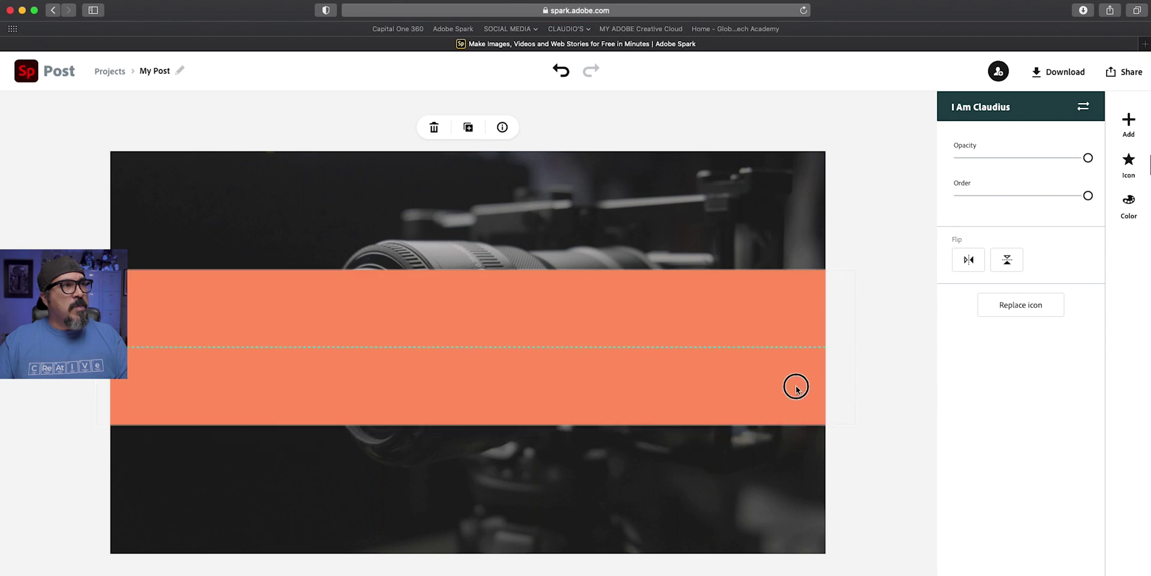
left_click_drag(796, 388, 798, 388)
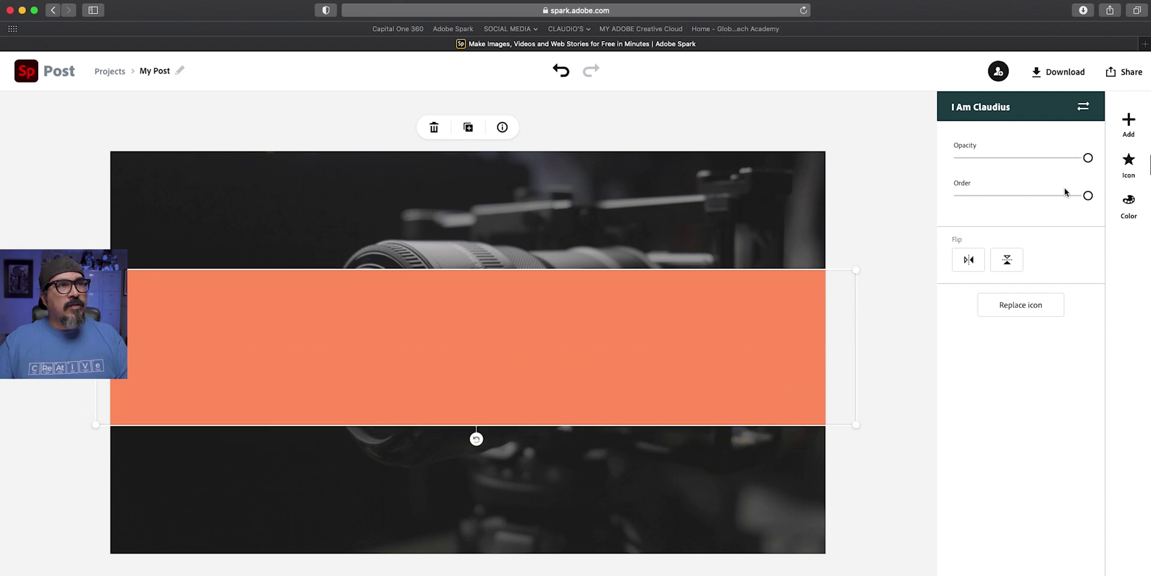
- Layer the banner above the photo but behind the text, colour it dark teal, and nudge the title up
left_click_drag(1086, 196, 958, 196)
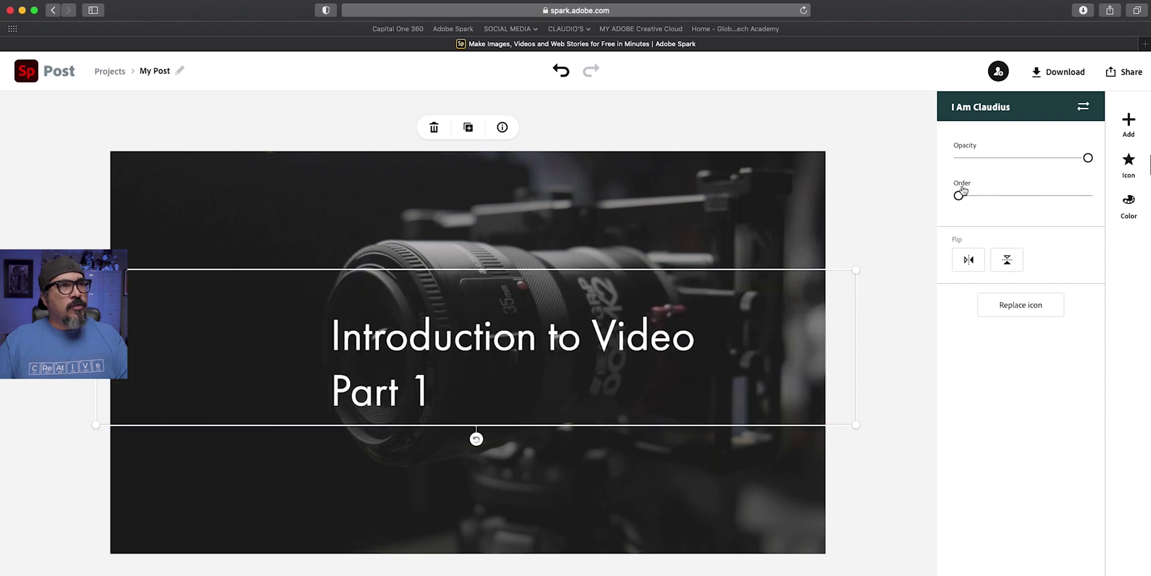
left_click_drag(958, 195, 1023, 196)
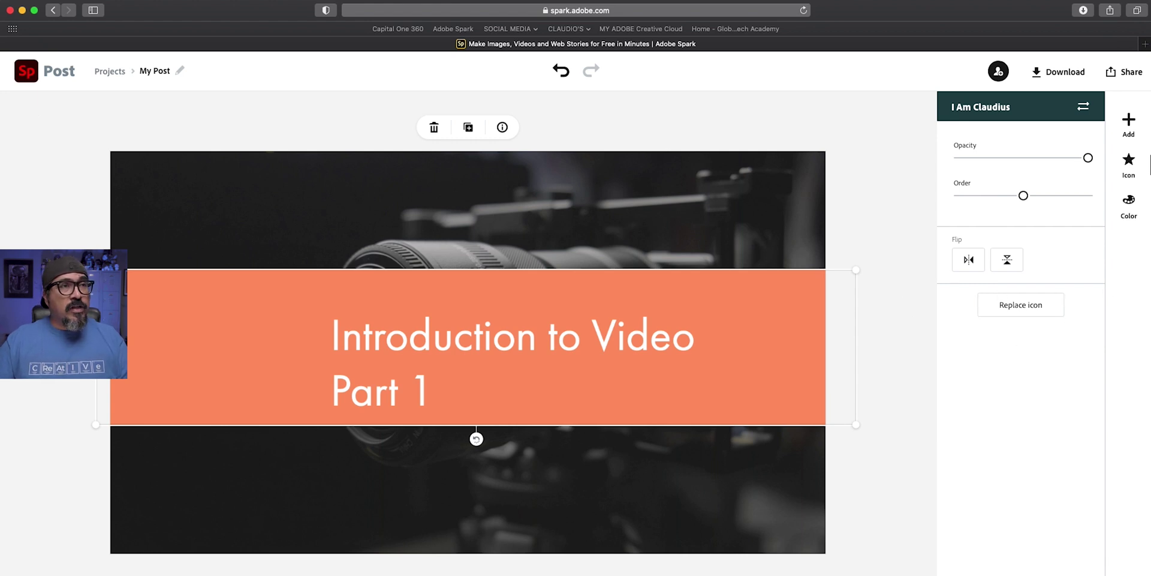
left_click(1142, 219)
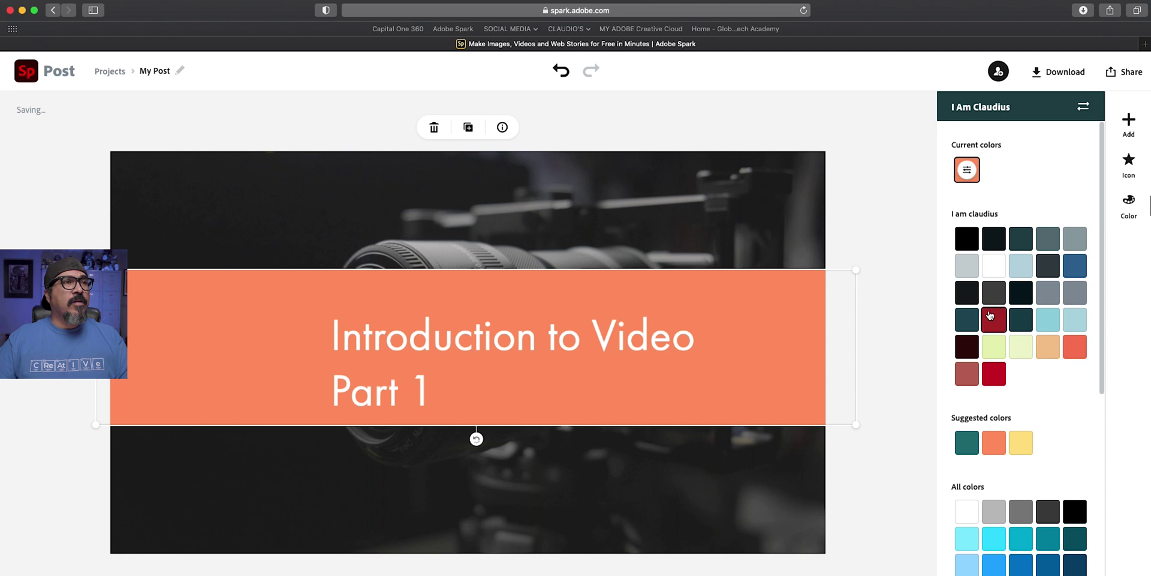
left_click(967, 319)
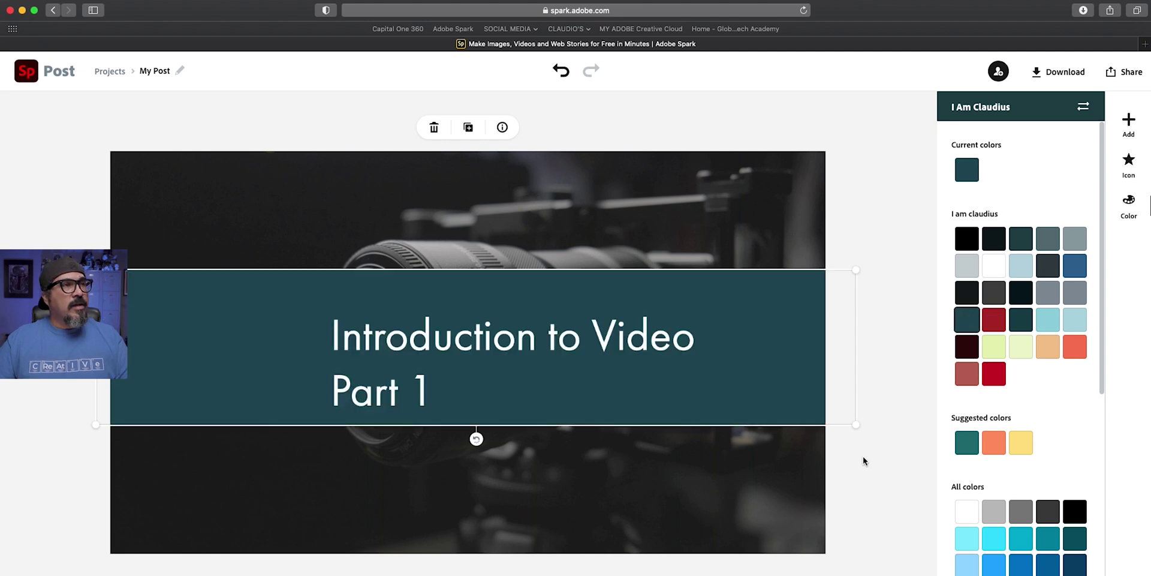
left_click(895, 484)
left_click(526, 342)
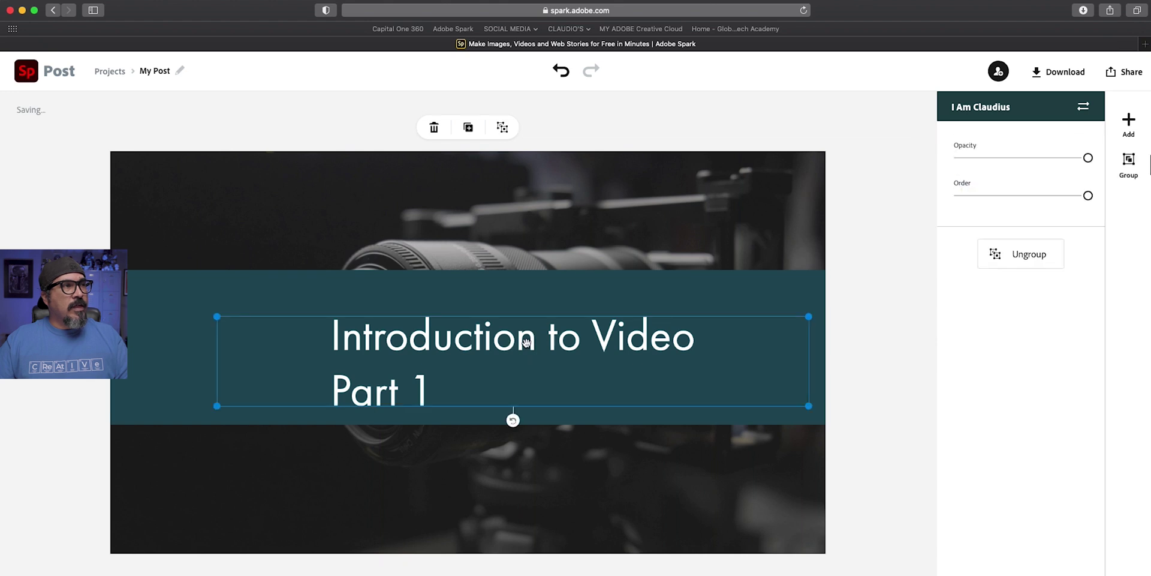
left_click_drag(526, 342, 526, 330)
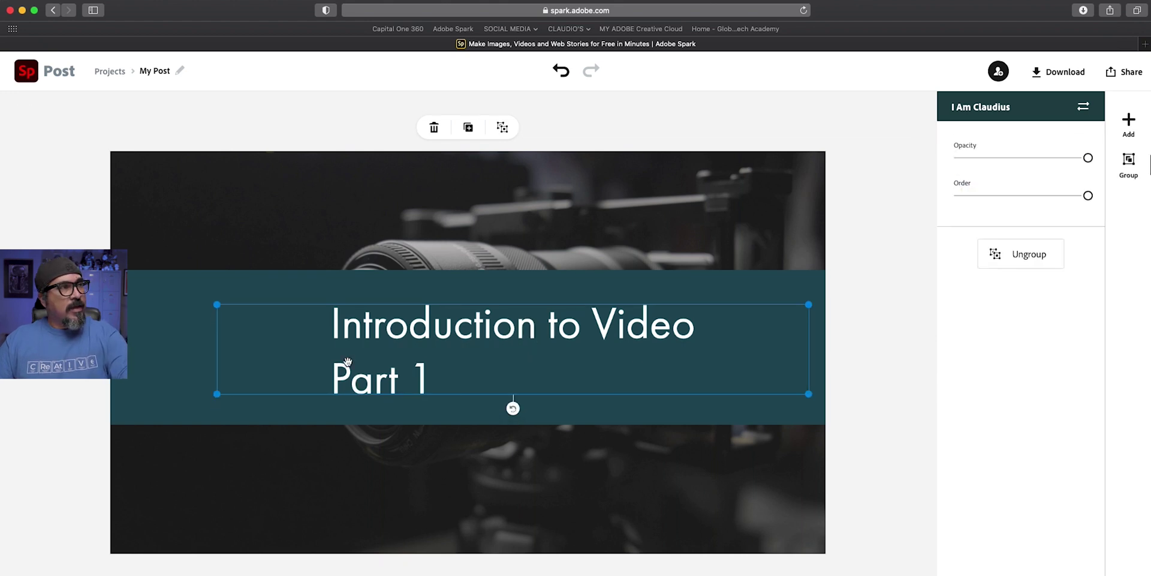
left_click(872, 343)
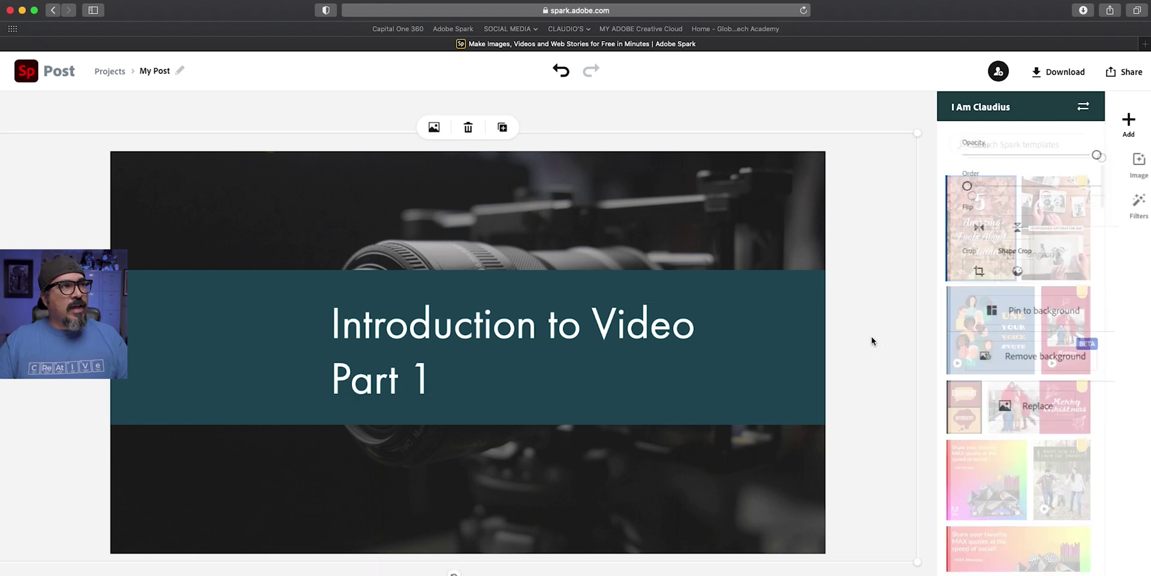
- Add a line icon, rotate it horizontal, and stretch it rightward between the two title lines
left_click(1132, 127)
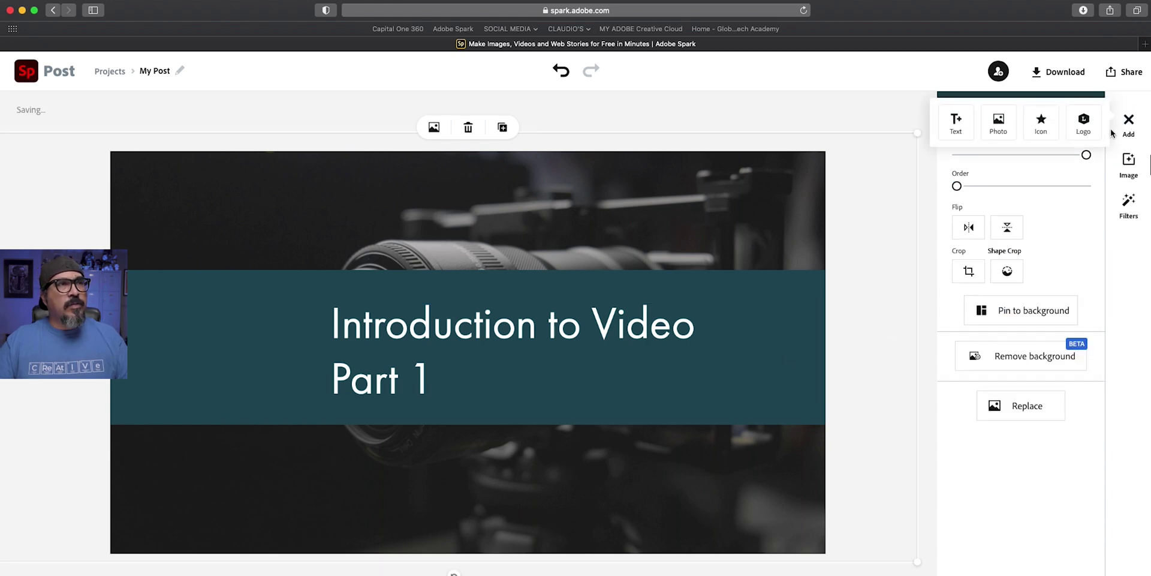
left_click(1035, 128)
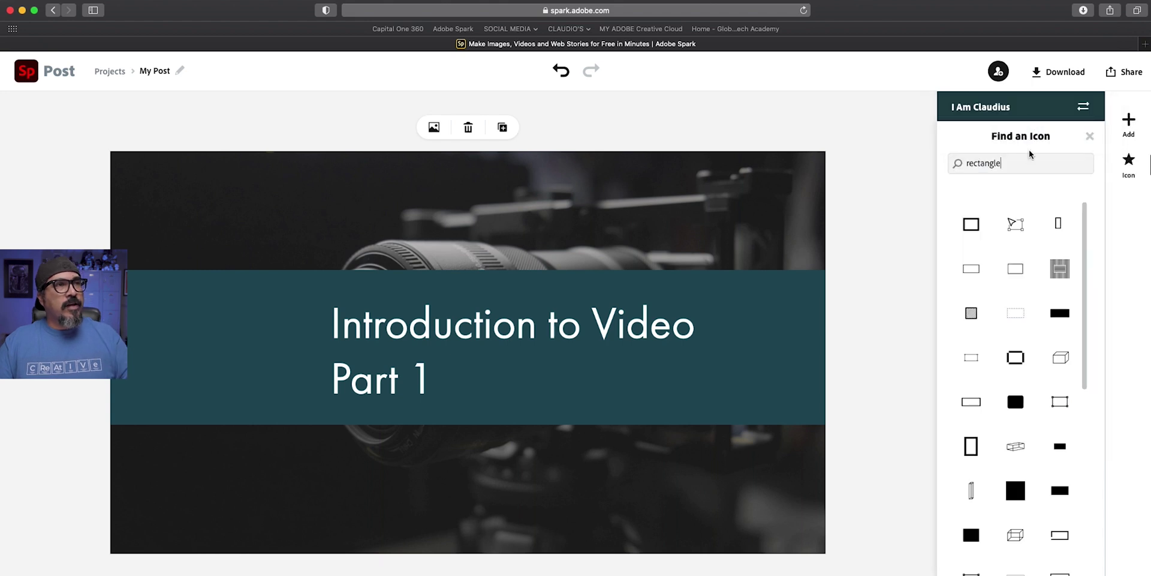
key("BackSpace")
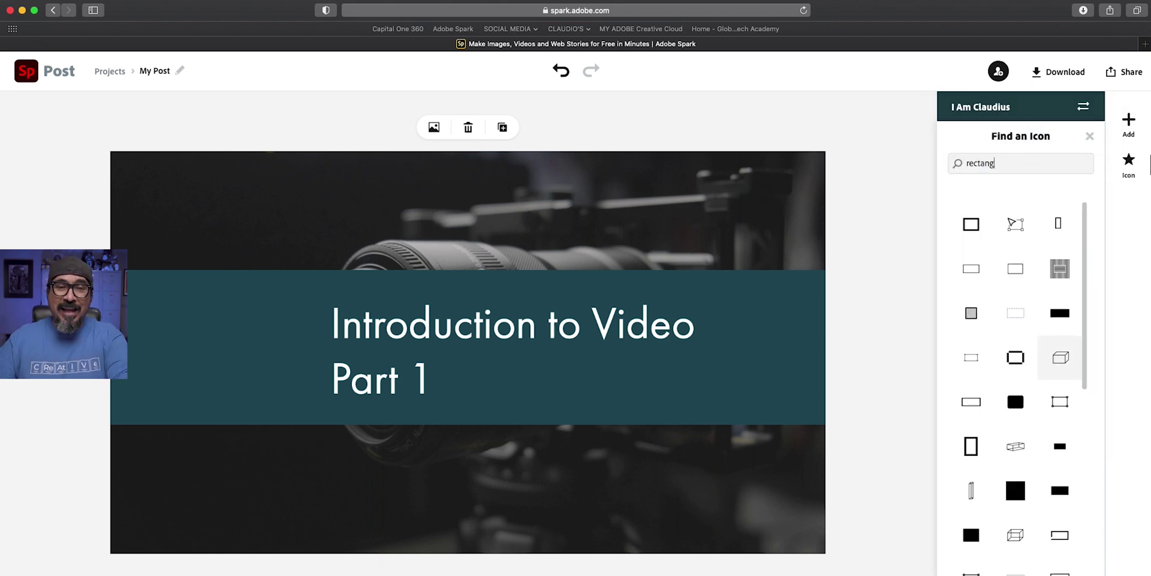
key("BackSpace")
type("line")
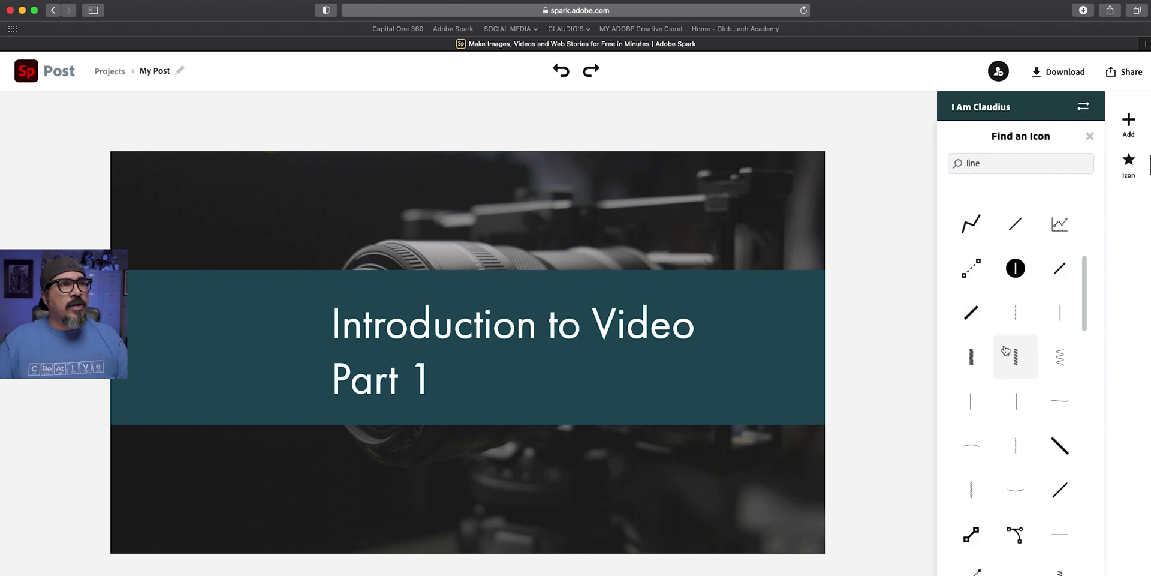
scroll(1040, 409, "down", 5)
scroll(1039, 409, "down", 8)
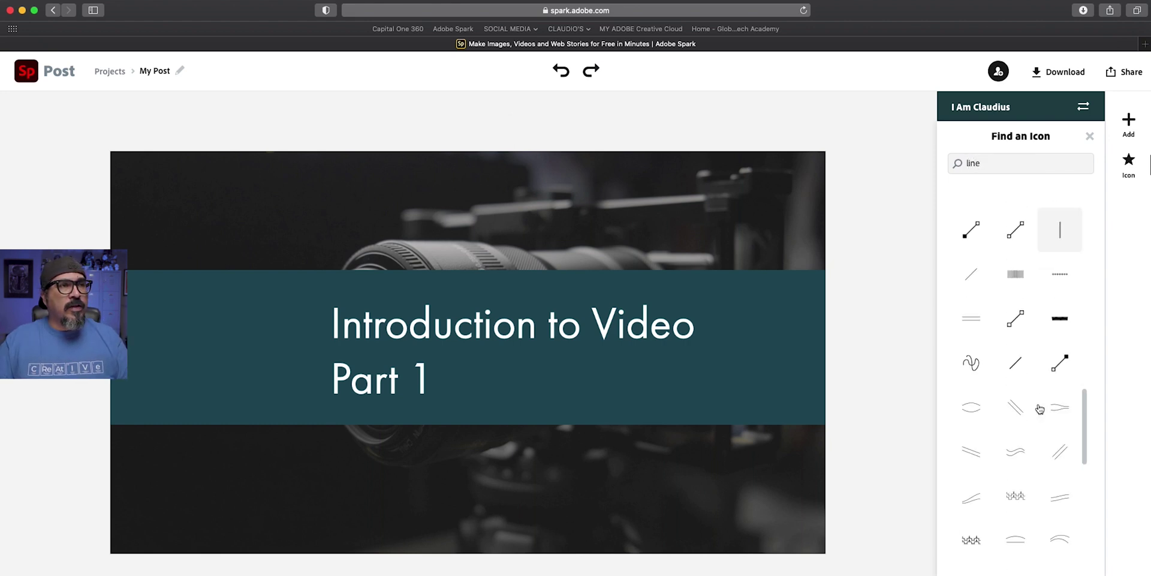
left_click(983, 282)
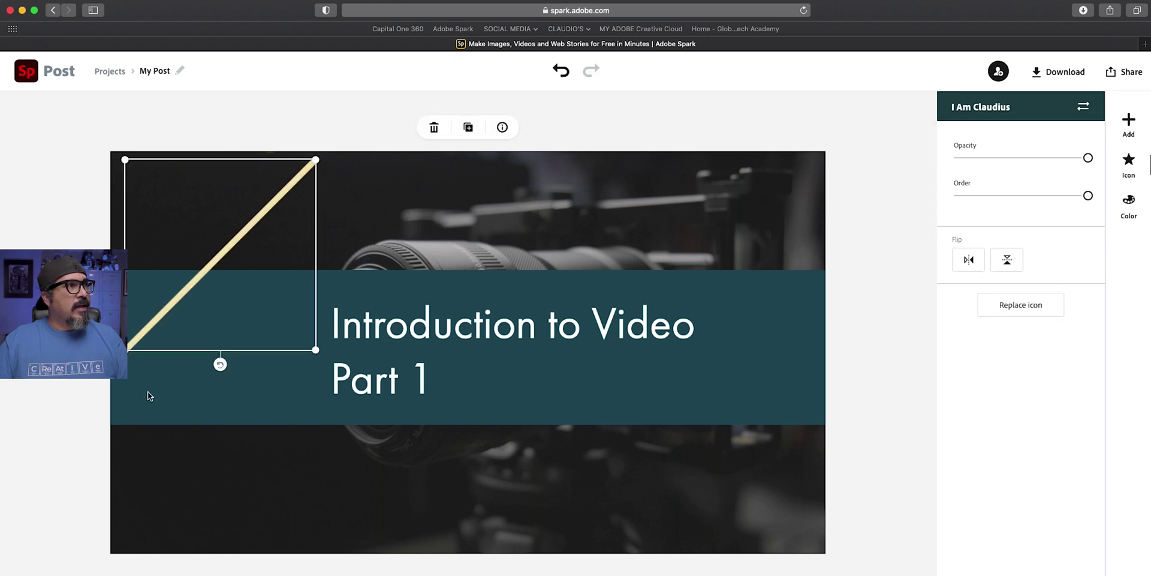
left_click_drag(210, 367, 141, 329)
left_click_drag(270, 257, 518, 357)
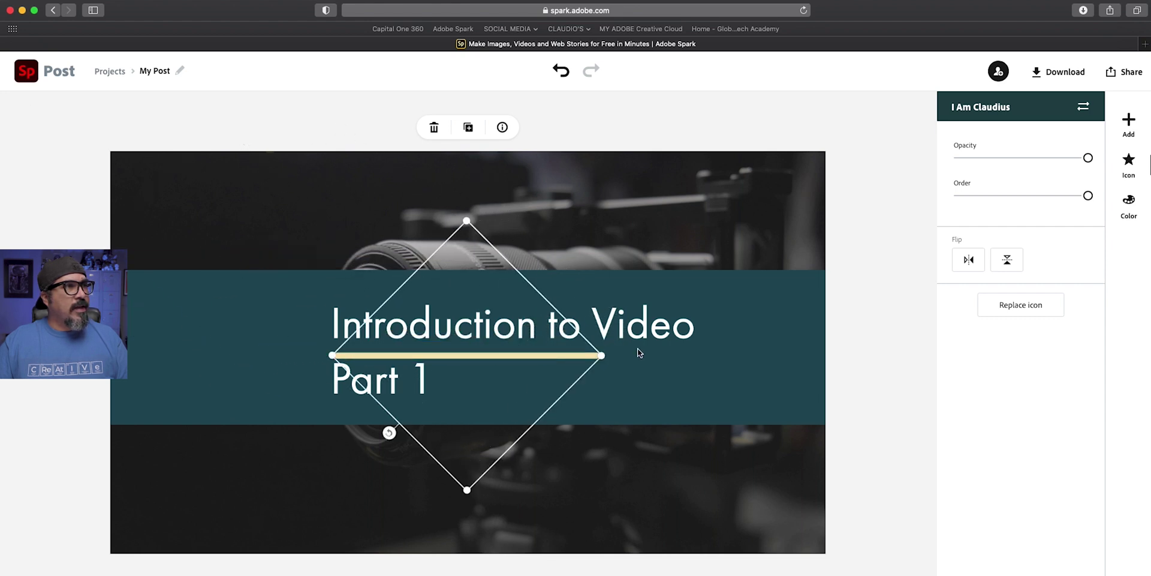
left_click_drag(604, 358, 840, 355)
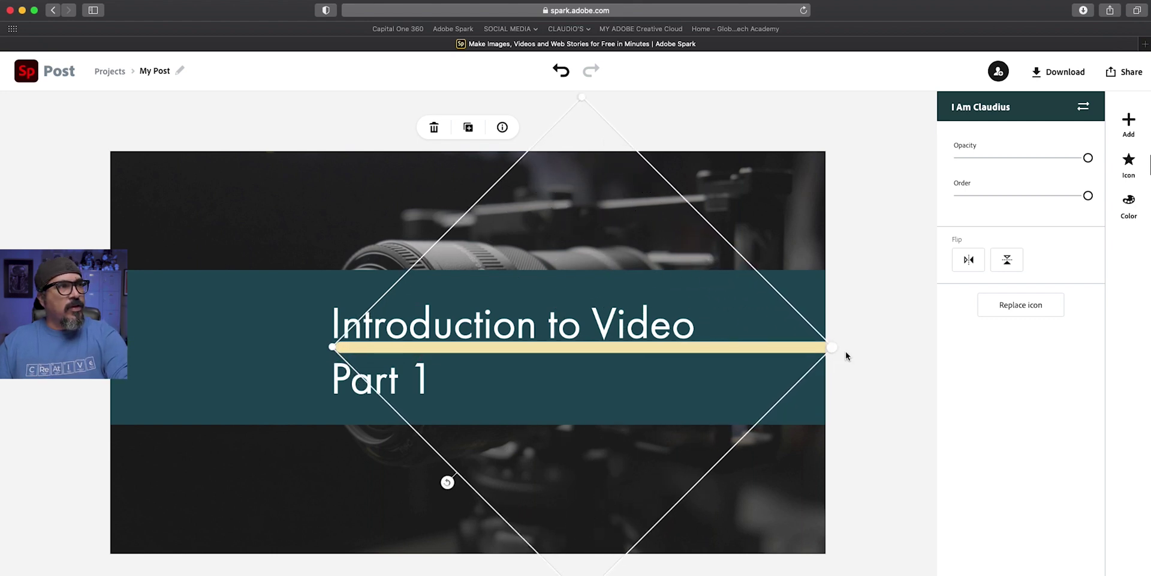
- Replace the bar with a thin line icon, rotate it horizontal, and colour it white
left_click(1011, 307)
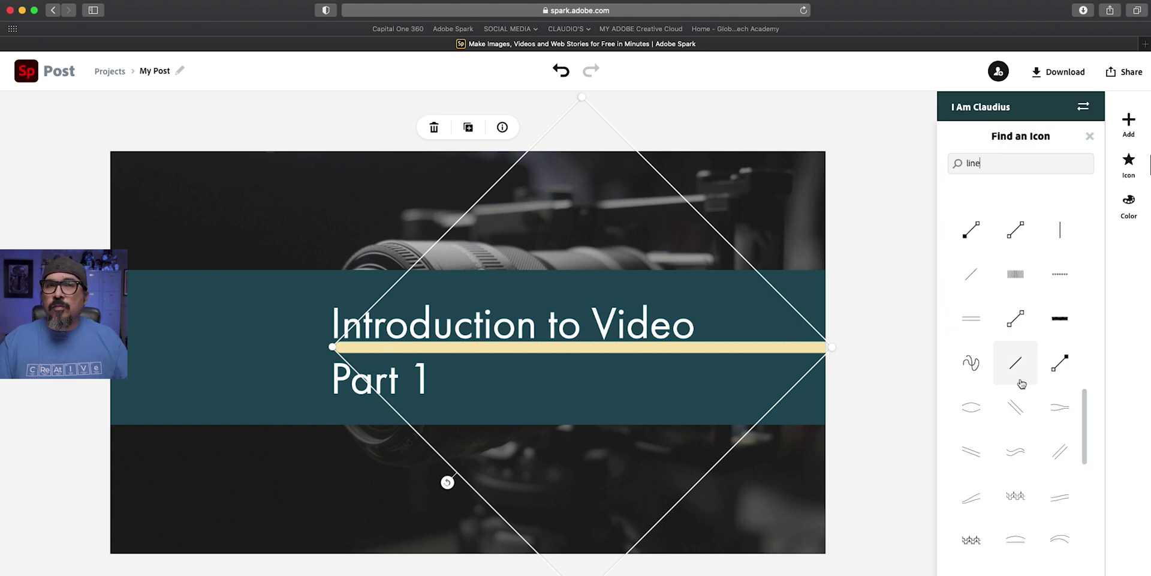
scroll(1022, 384, "down", 10)
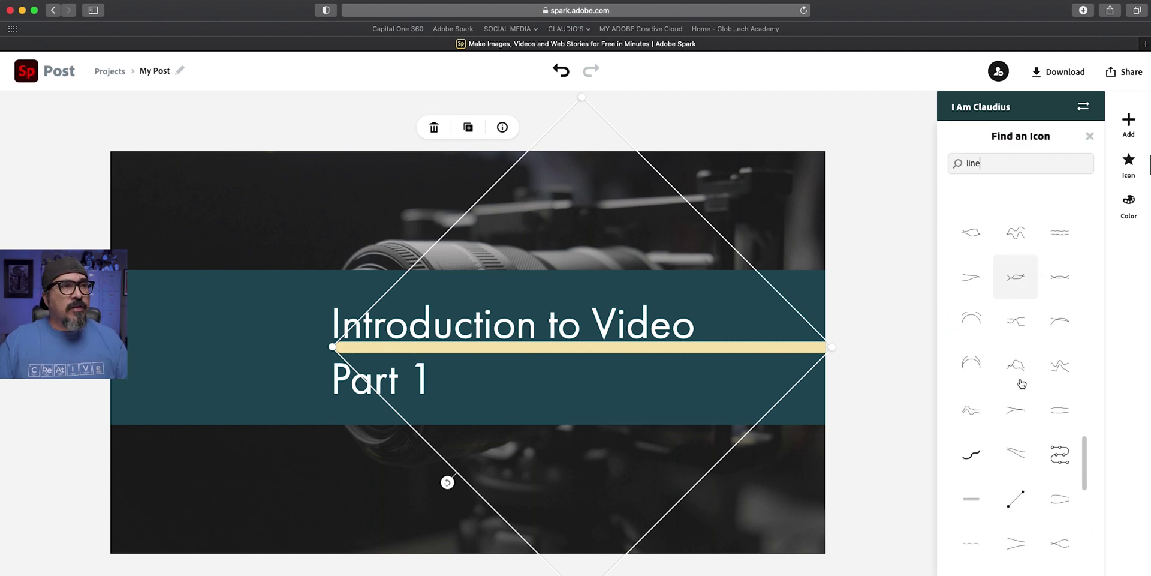
scroll(995, 468, "down", 5)
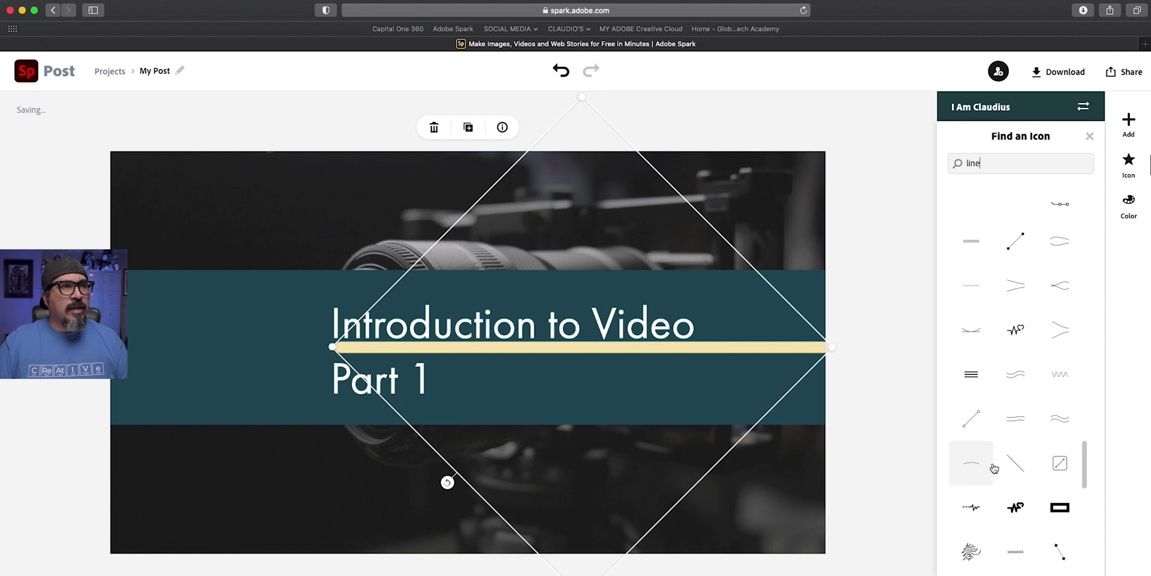
left_click(1006, 466)
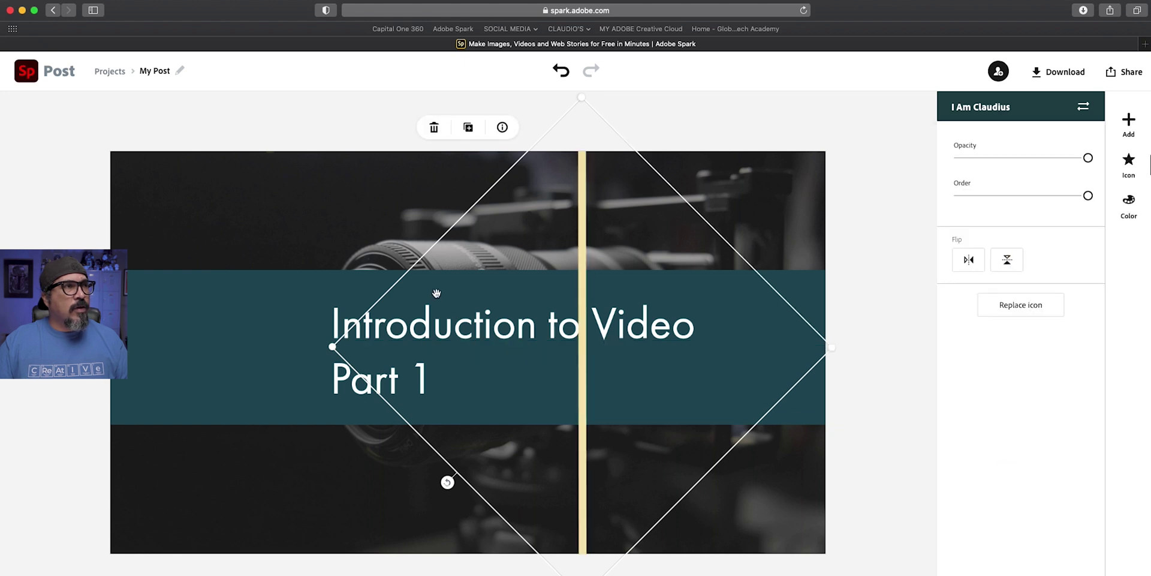
left_click_drag(444, 485, 328, 77)
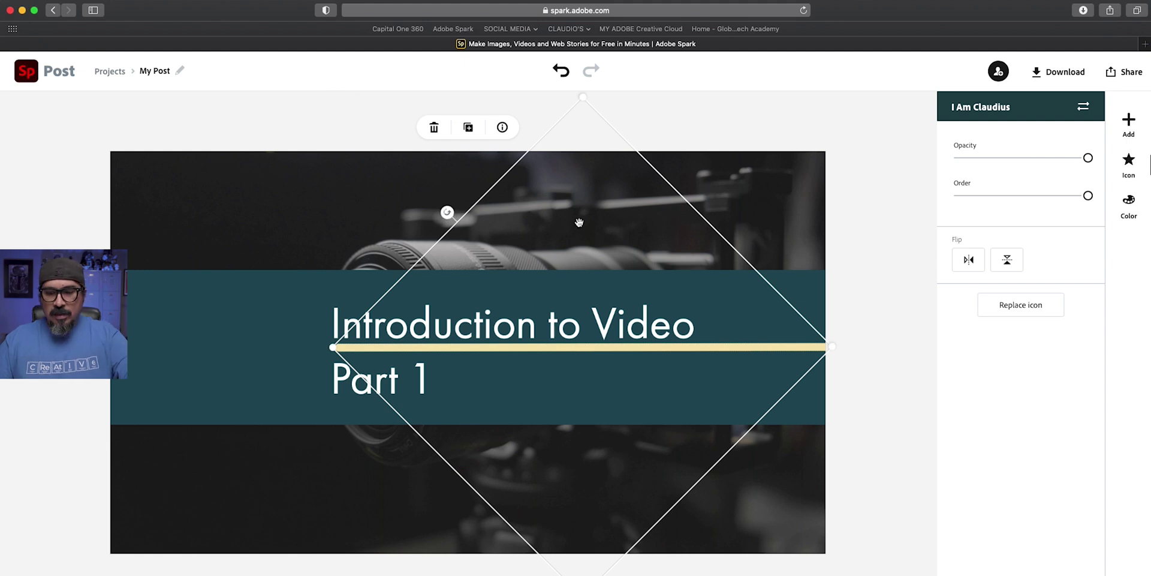
left_click(1138, 208)
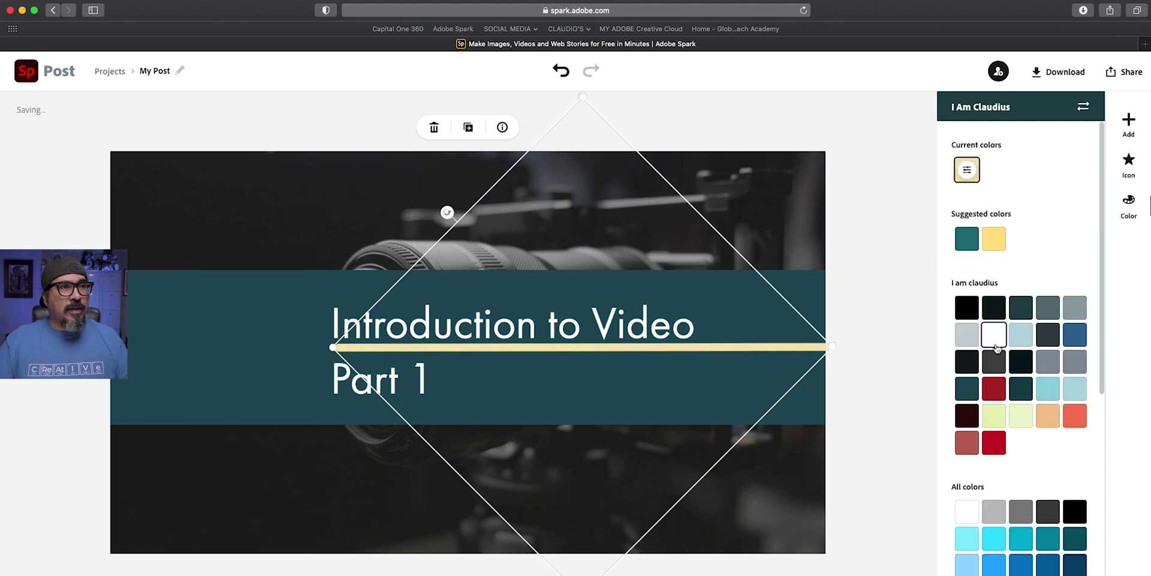
left_click(994, 341)
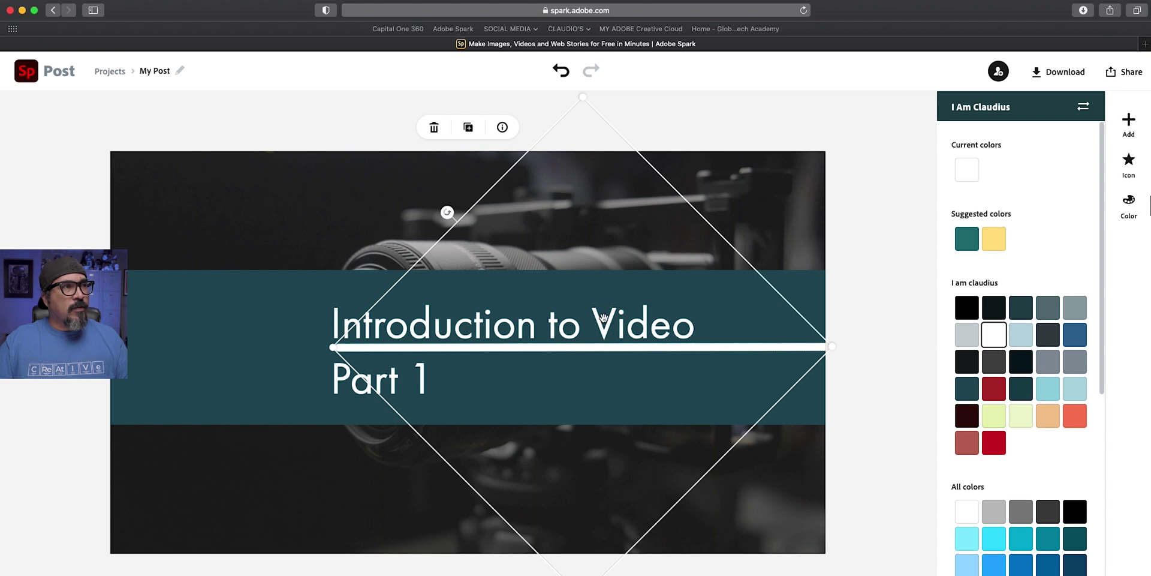
- Move the white line further back in the stacking order beneath the title text
left_click(485, 333)
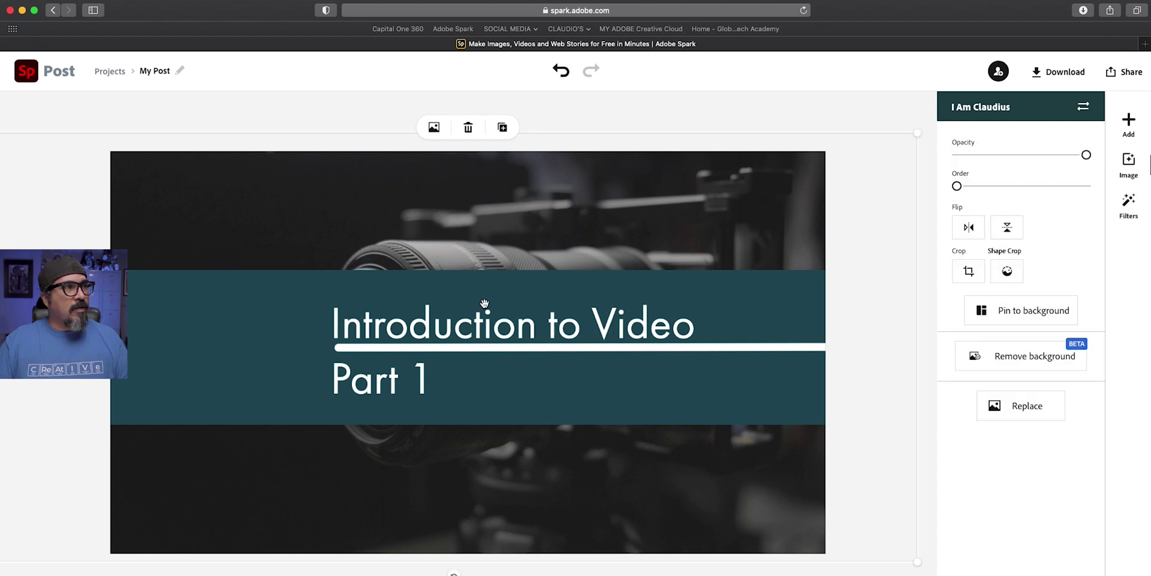
left_click(478, 320)
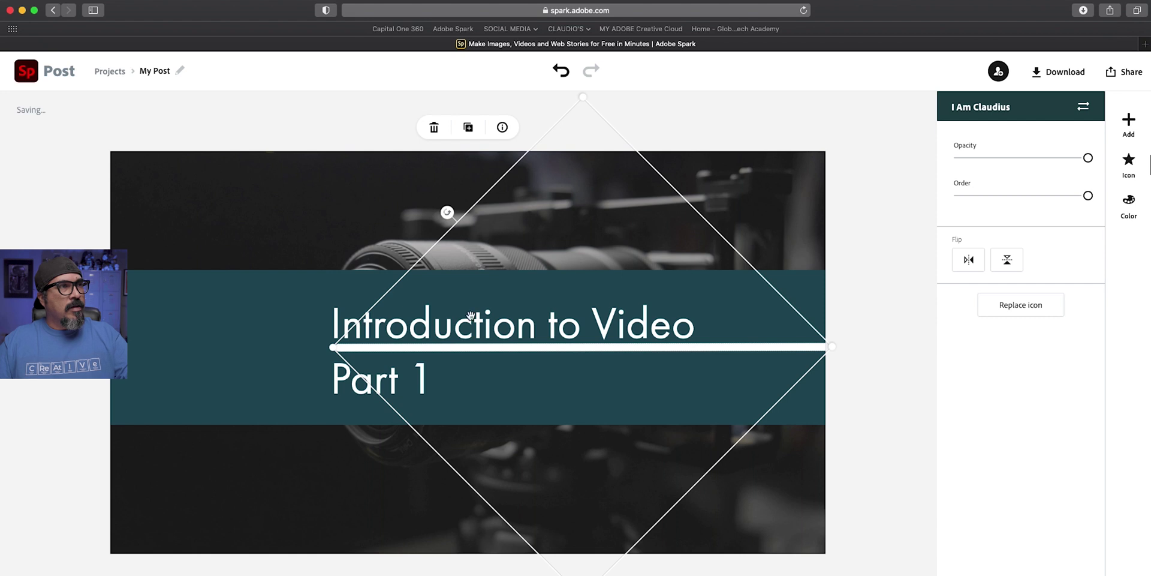
left_click_drag(1084, 196, 1045, 195)
left_click(905, 279)
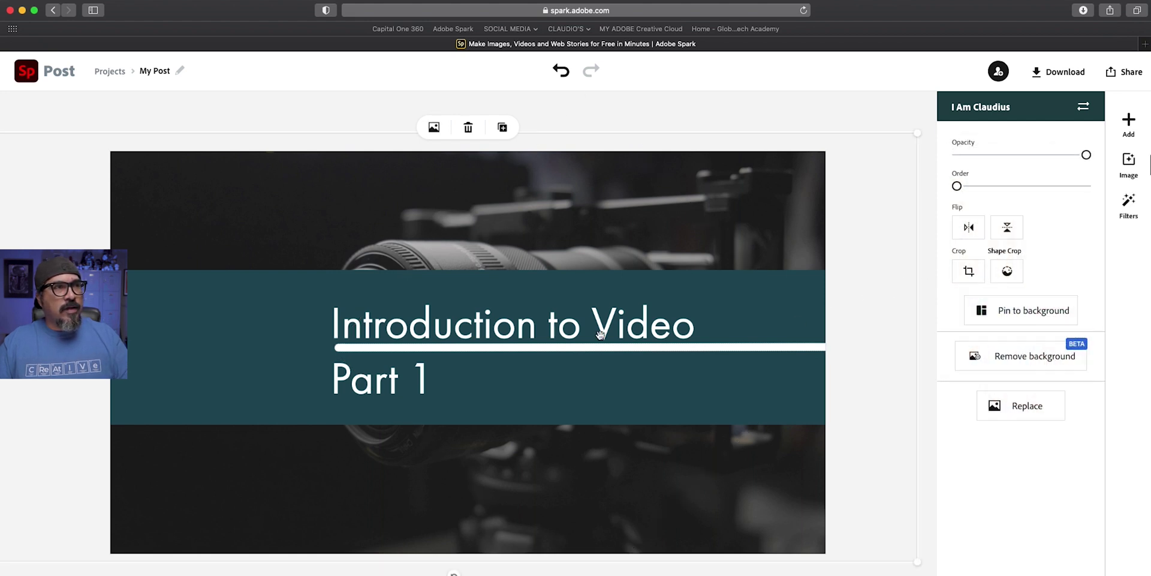
left_click(599, 332)
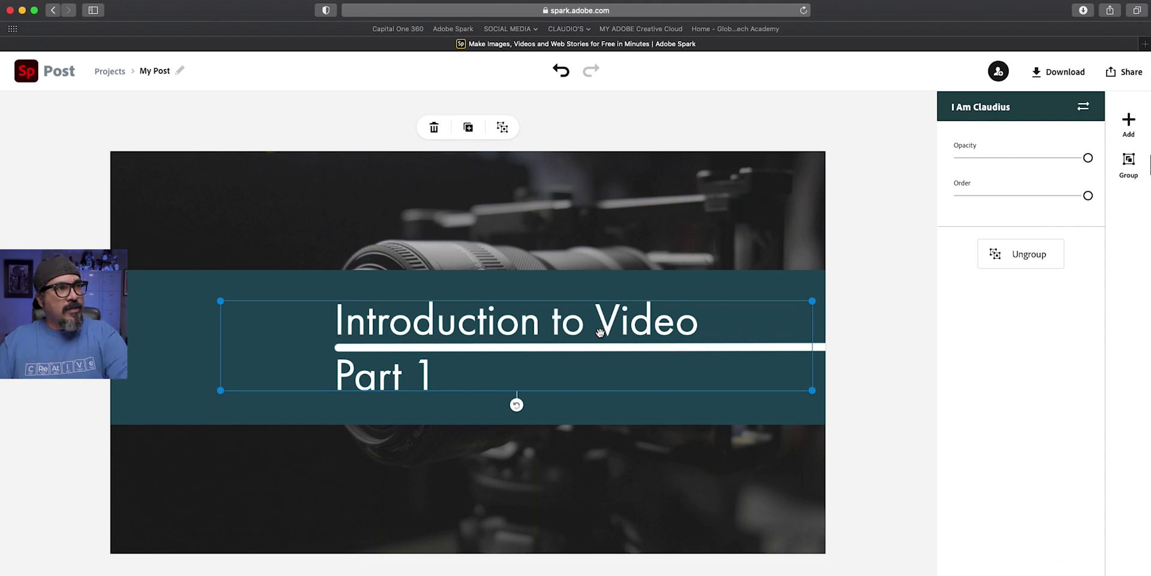
left_click(419, 467)
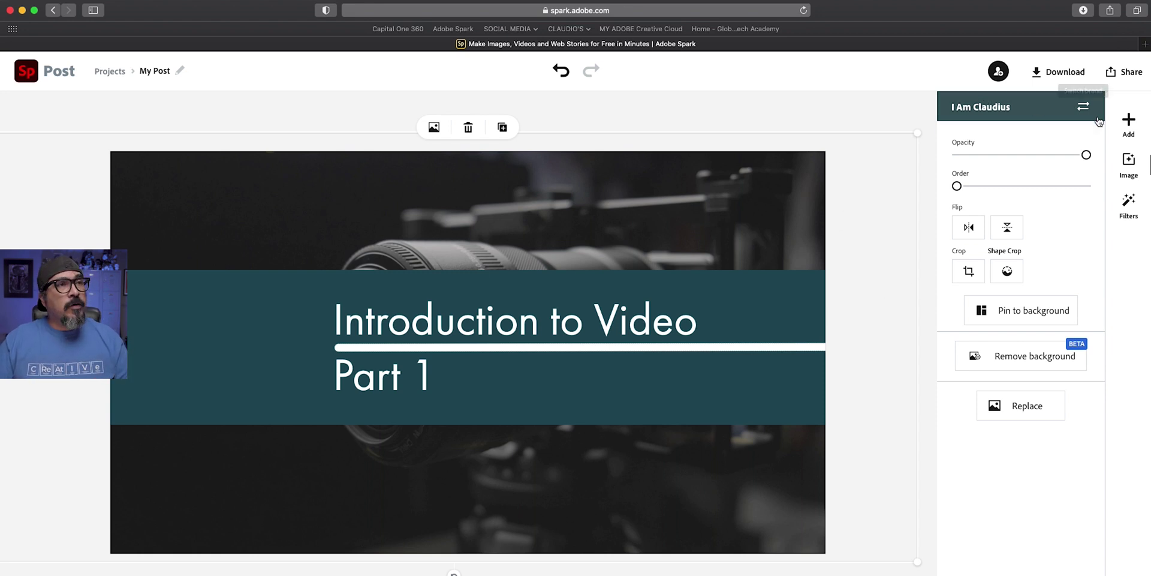
- Place the primary brand logo on the teal banner left of the title and enlarge it
left_click(1129, 123)
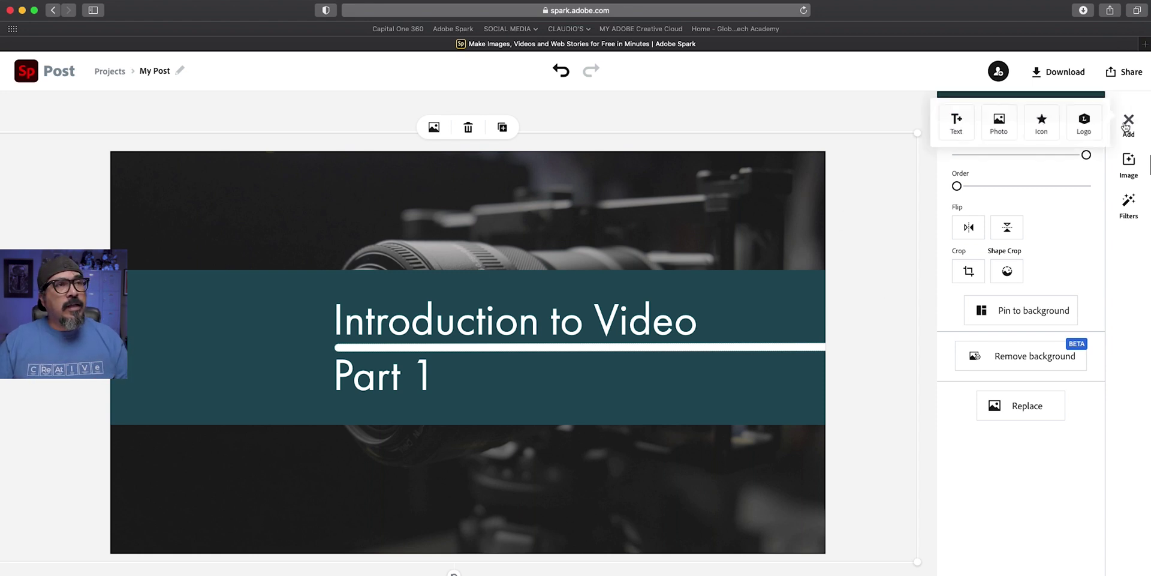
left_click(1085, 131)
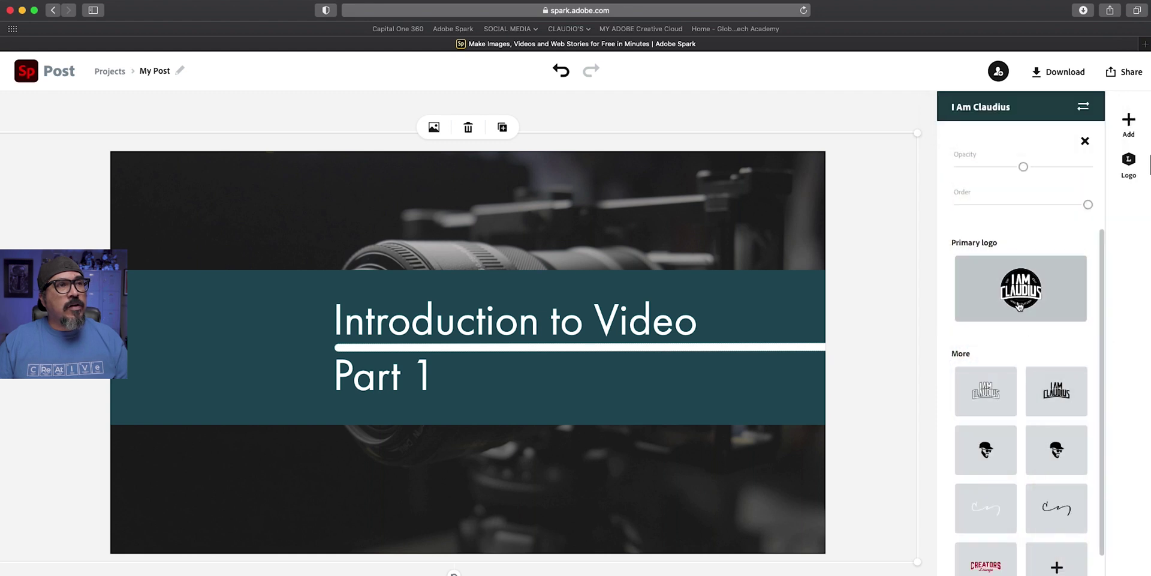
left_click(1019, 306)
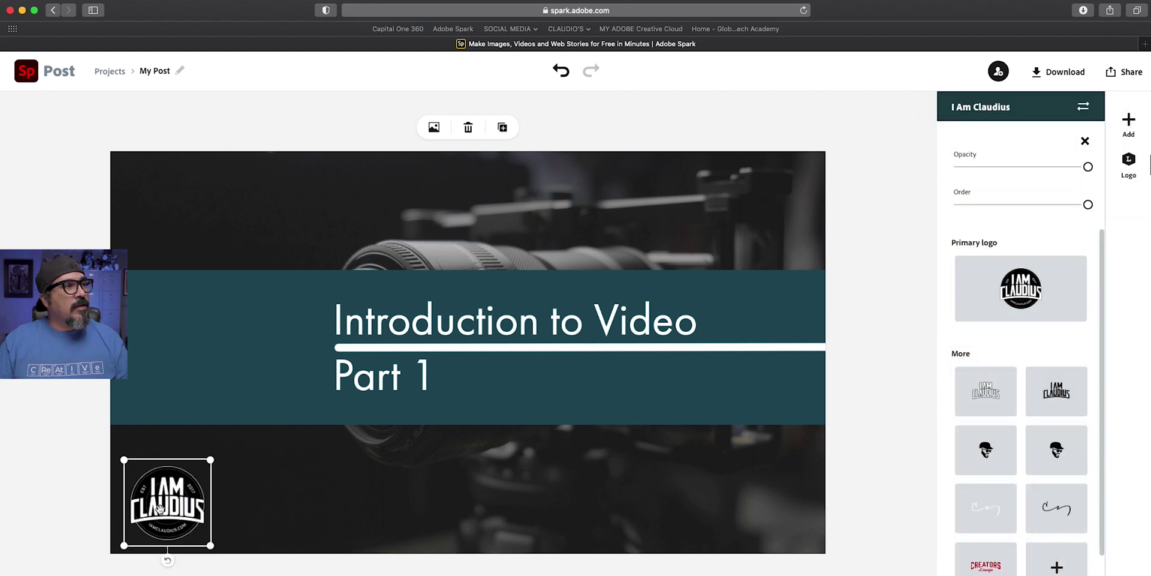
left_click_drag(146, 515, 223, 354)
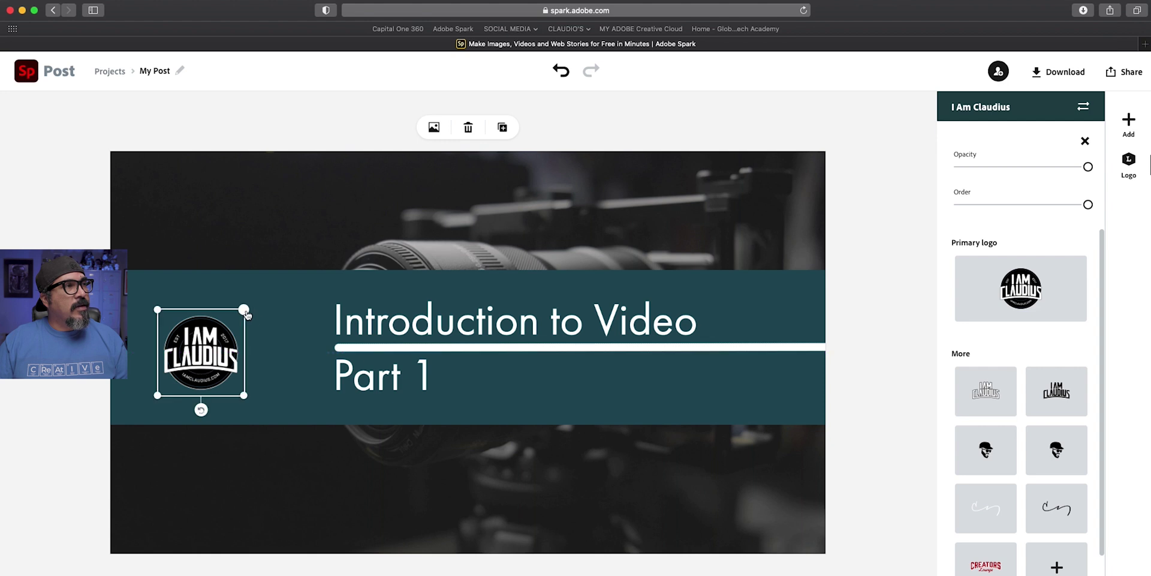
left_click_drag(200, 406, 275, 267)
- Centre the logo on the white line and ungroup the title pieces
left_click_drag(216, 406, 203, 335)
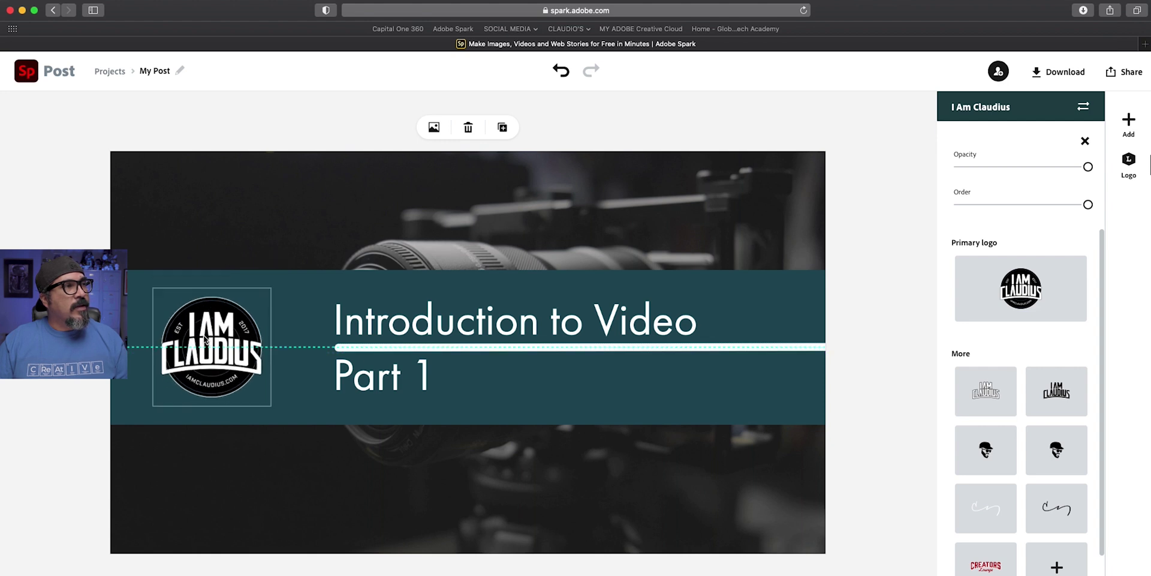
left_click(384, 319, "shift")
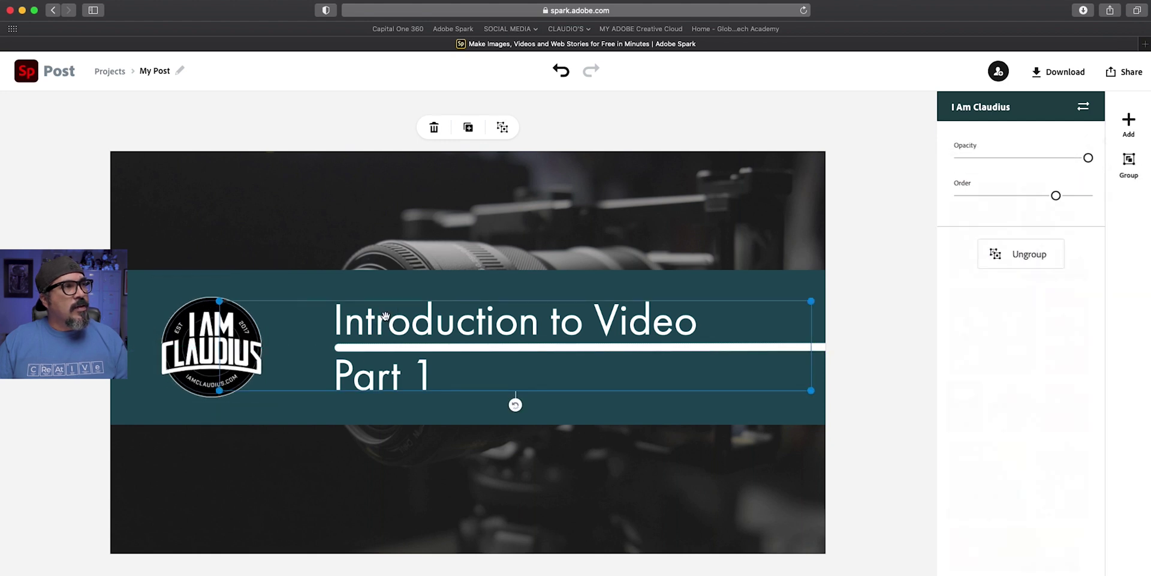
left_click(1021, 253)
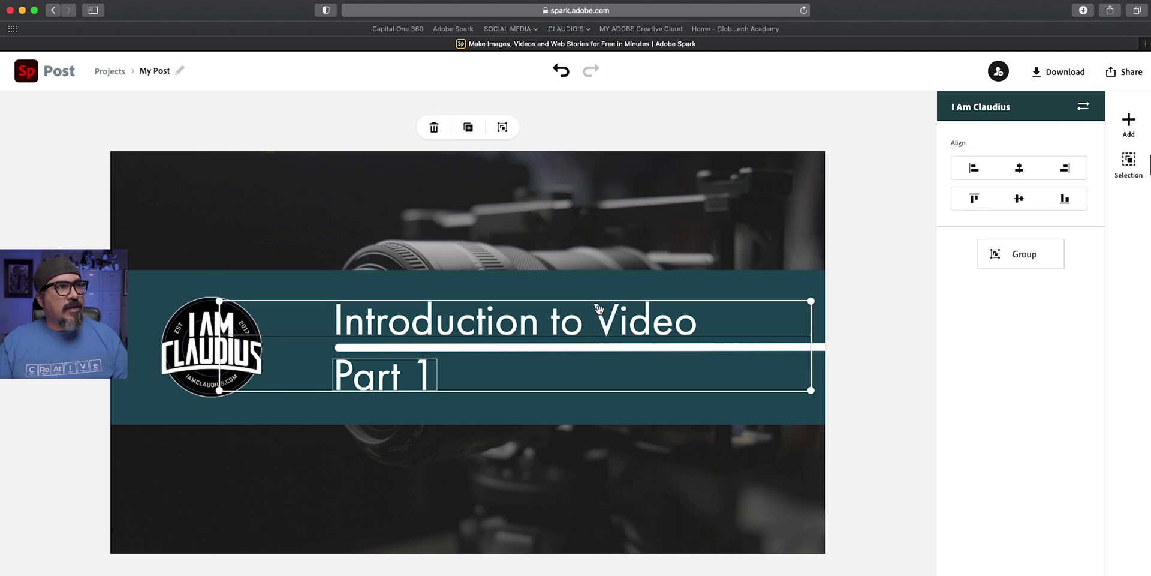
left_click(603, 257)
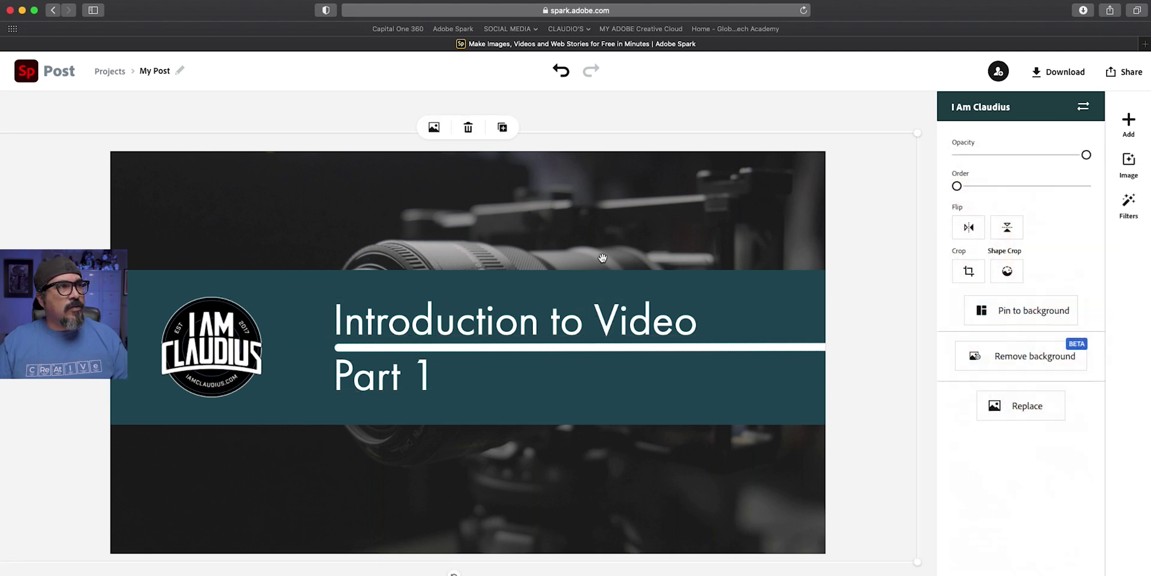
- Nudge 'Introduction to Video' up and 'Part 1' down, then regroup them
left_click(504, 333)
left_click_drag(503, 334, 502, 329)
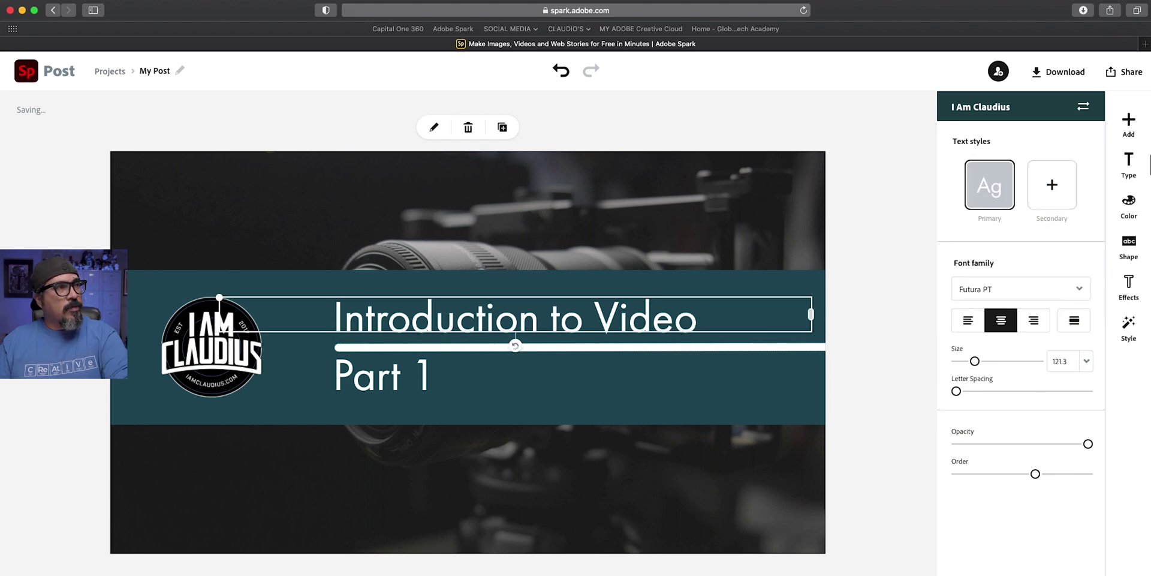
left_click(398, 371)
left_click_drag(399, 371, 398, 375)
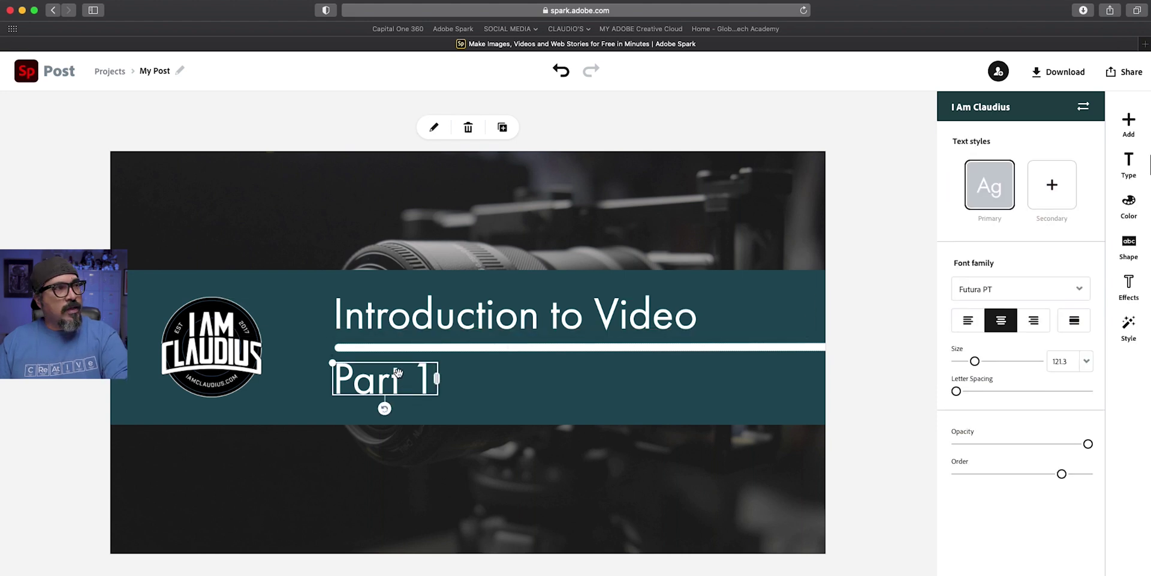
left_click(417, 324, "shift")
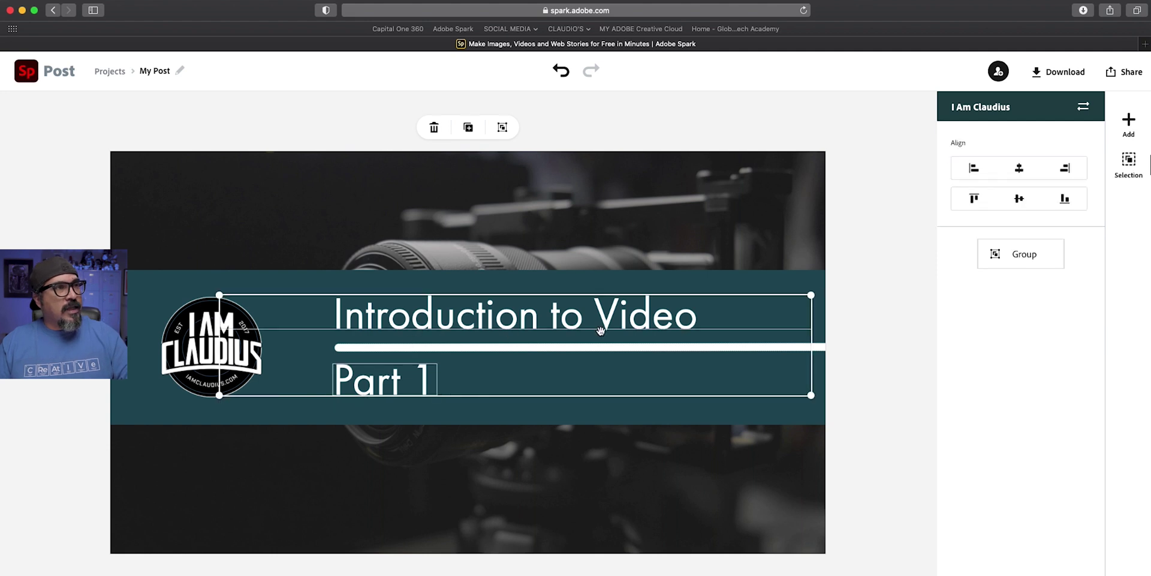
left_click(988, 258)
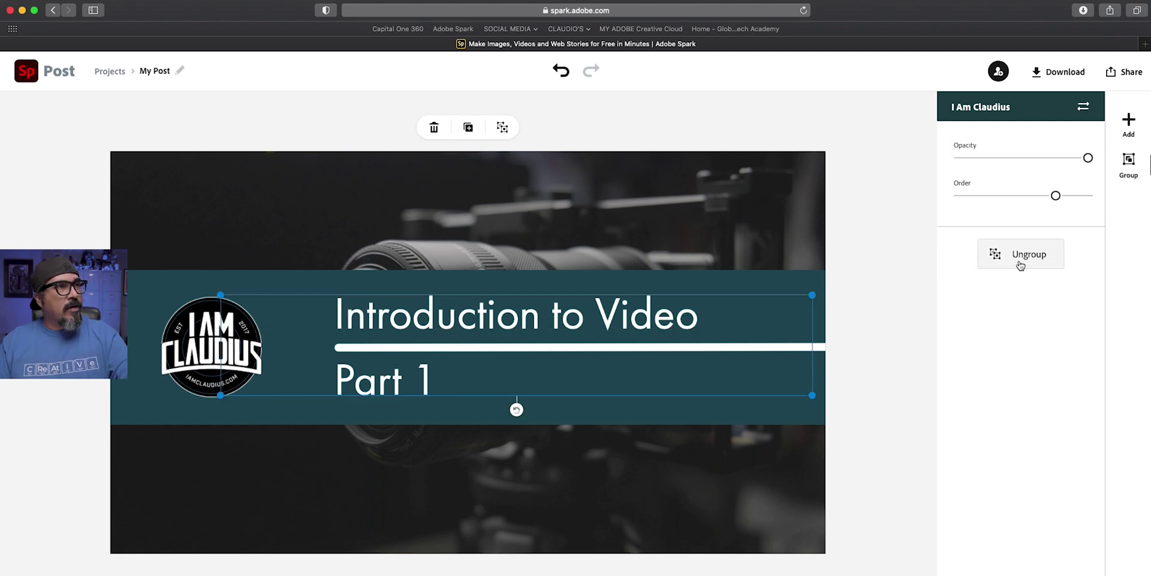
left_click(838, 297)
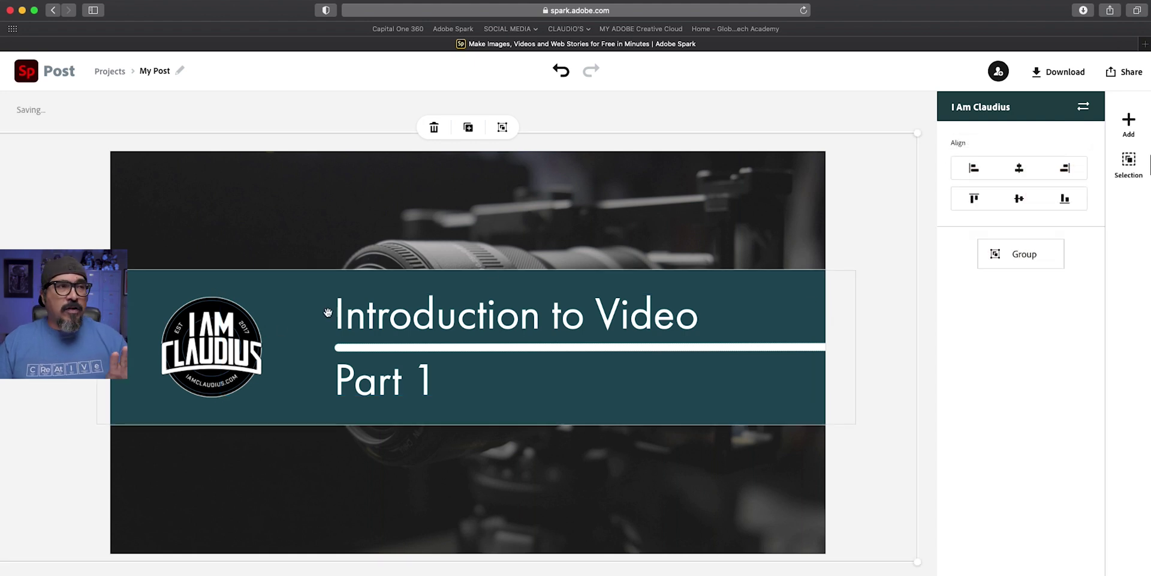
- Set the teal banner's opacity to about 71% so the camera photo shows through
left_click(805, 125)
left_click(123, 405)
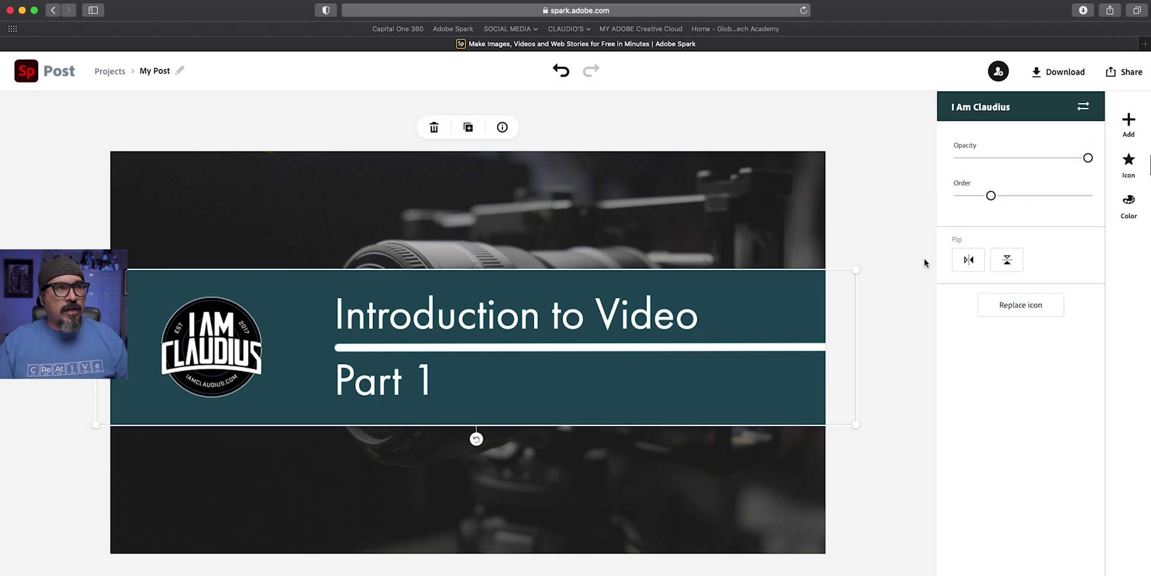
left_click_drag(1089, 165, 1048, 174)
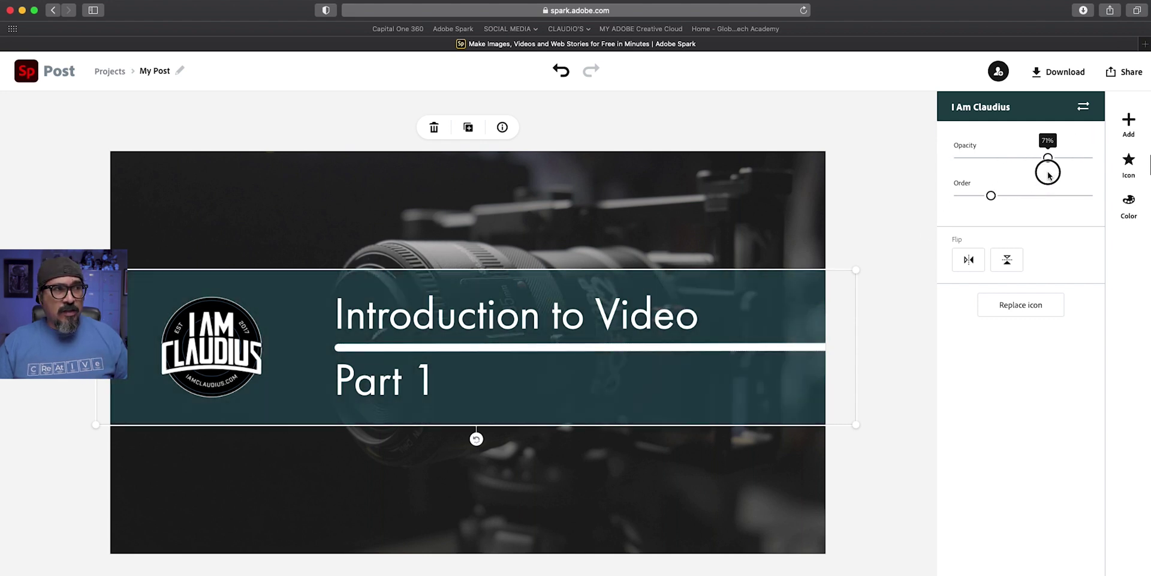
left_click(915, 137)
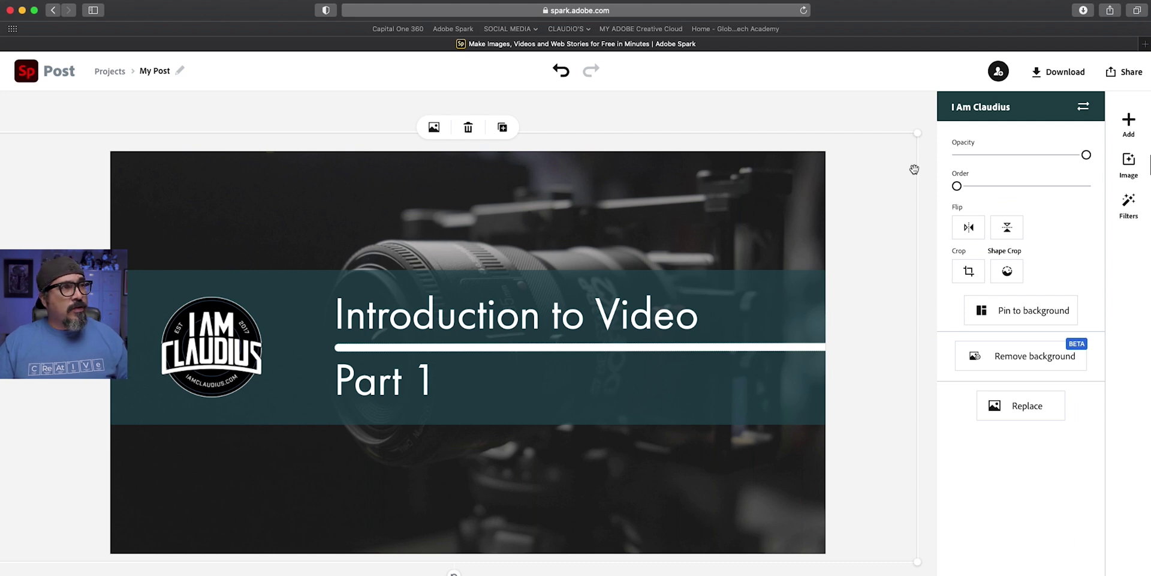
- Download the finished title card as a PNG with a solid colour background
left_click(1058, 72)
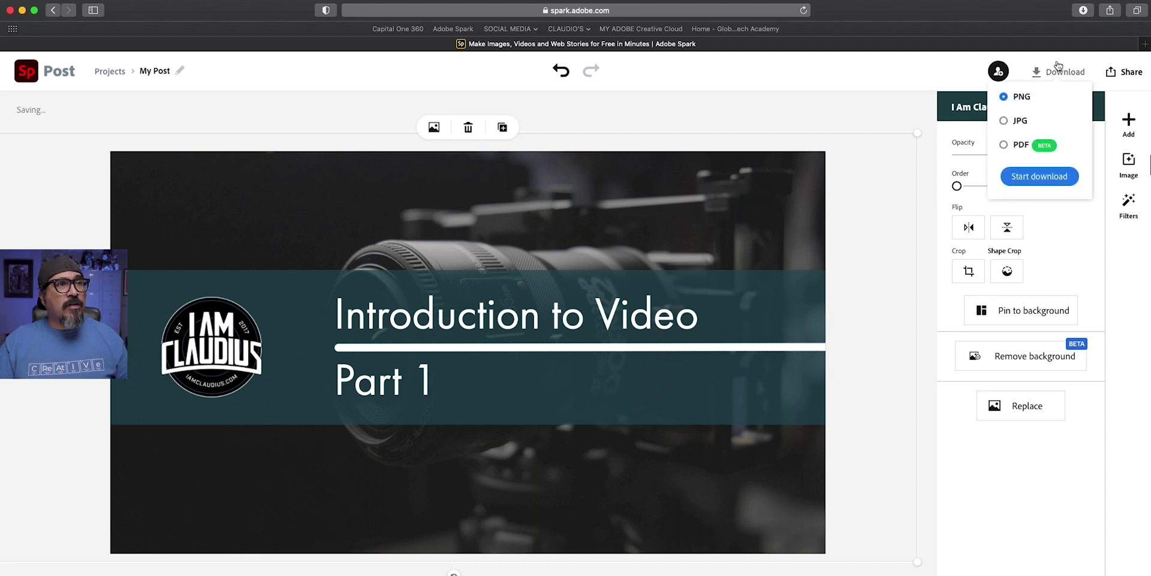
left_click(1048, 177)
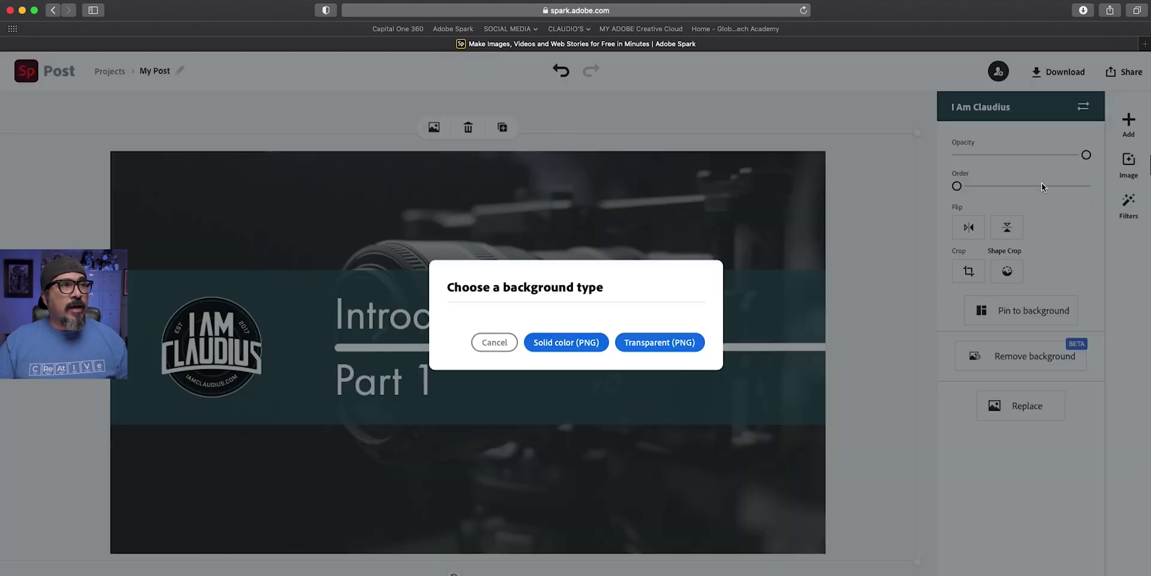
left_click(561, 343)
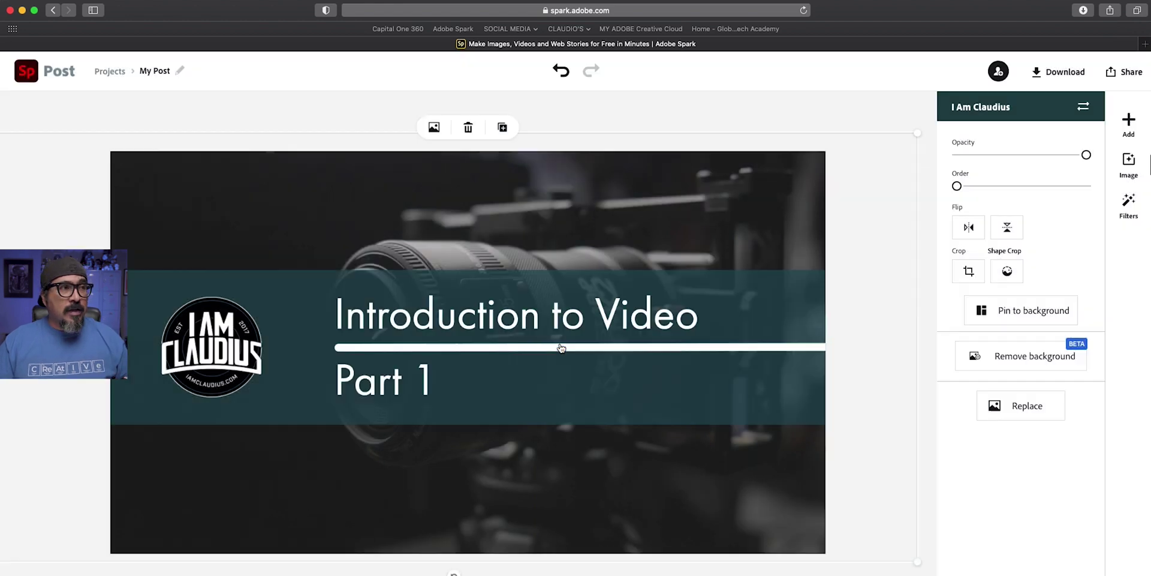
left_click(922, 119)
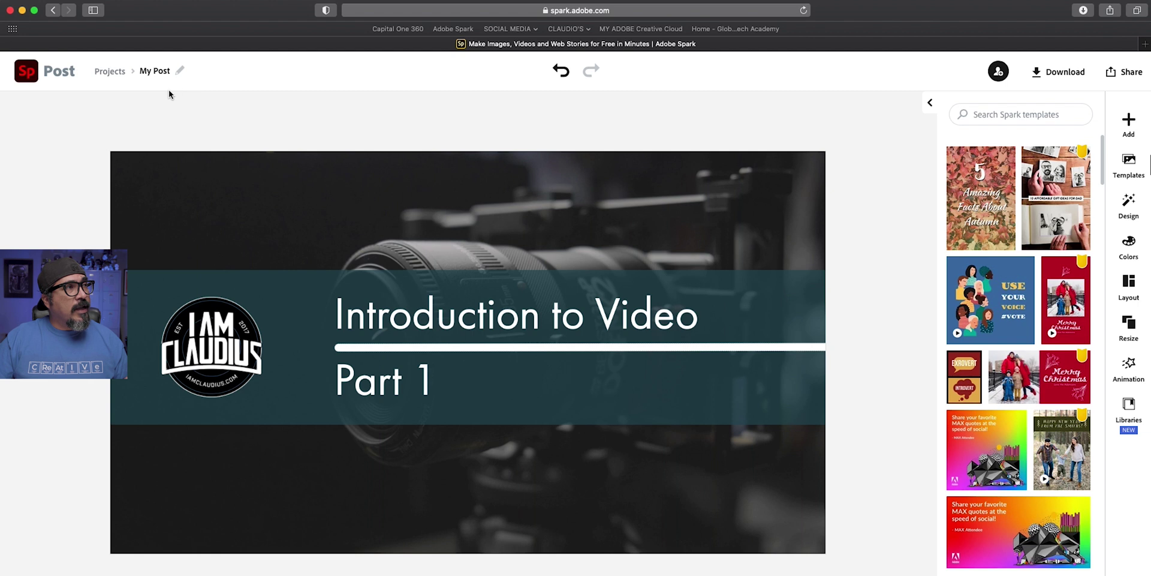
- Duplicate the title post from Projects as 'My Post Copy' and open the copy for editing
left_click(112, 79)
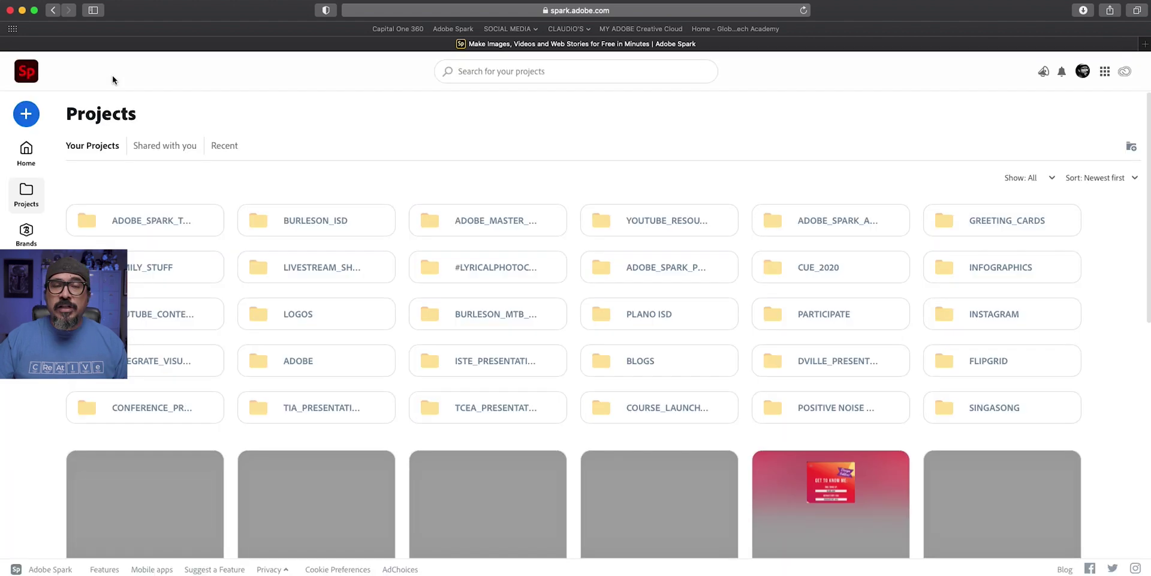
mouse_move(195, 469)
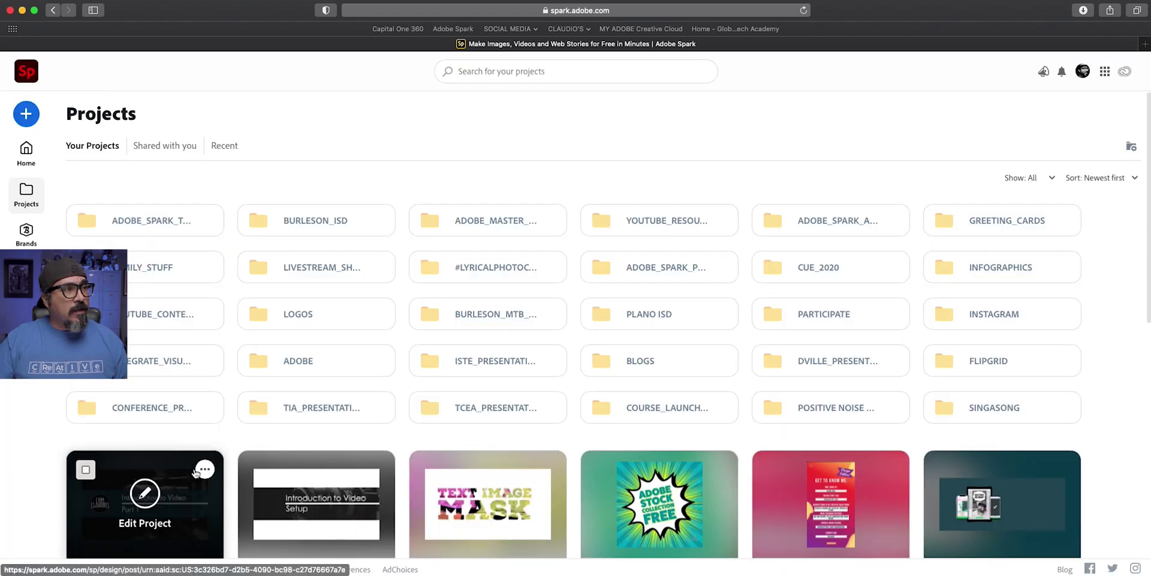
scroll(203, 472, "down", 2)
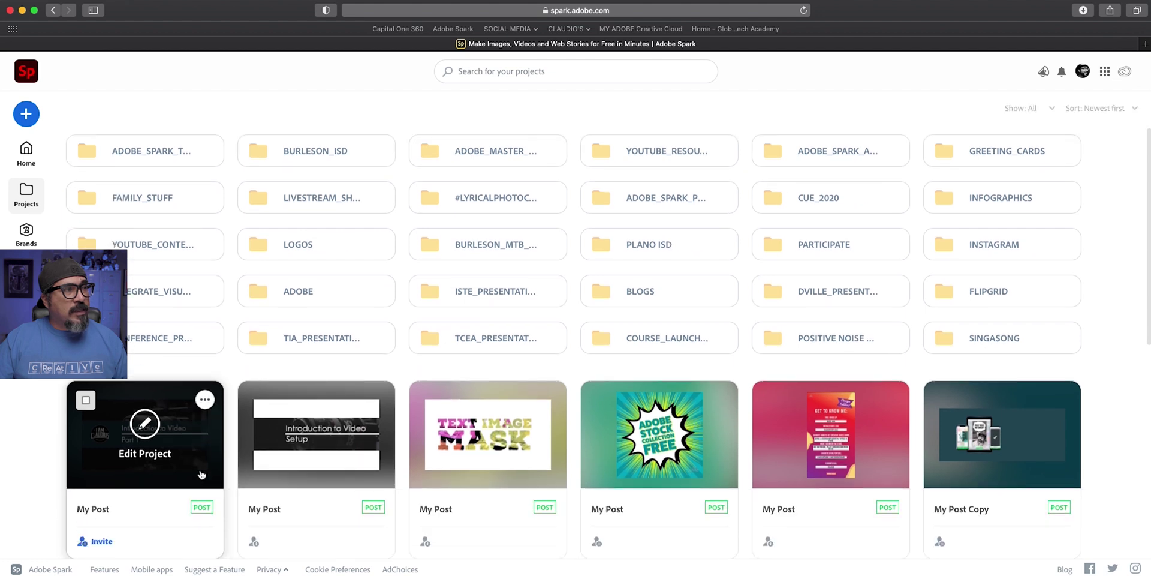
left_click(205, 400)
mouse_move(196, 426)
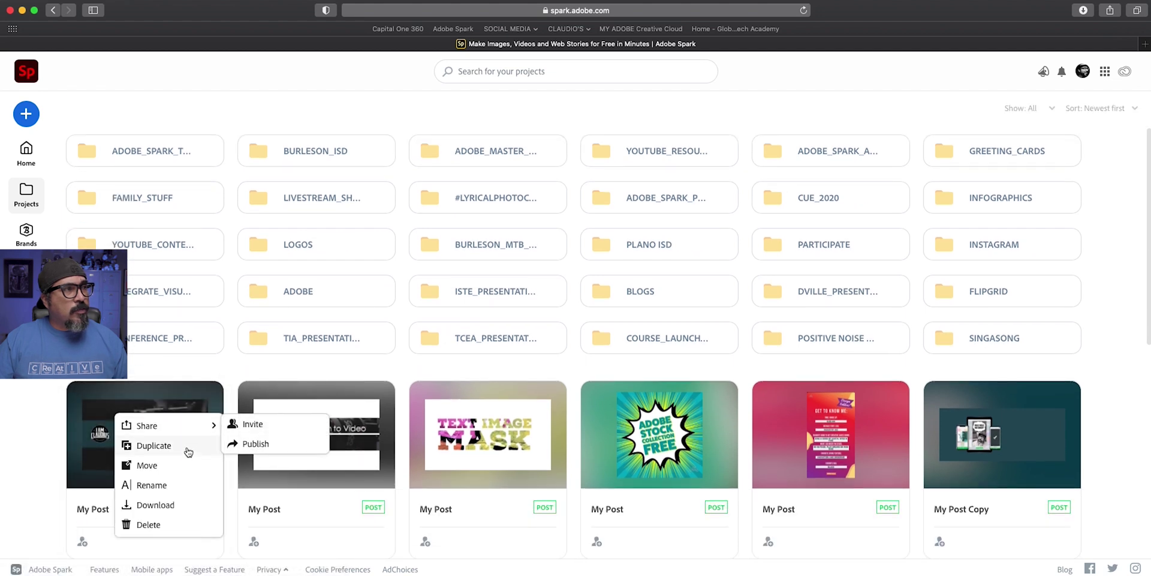
left_click(179, 445)
left_click(648, 374)
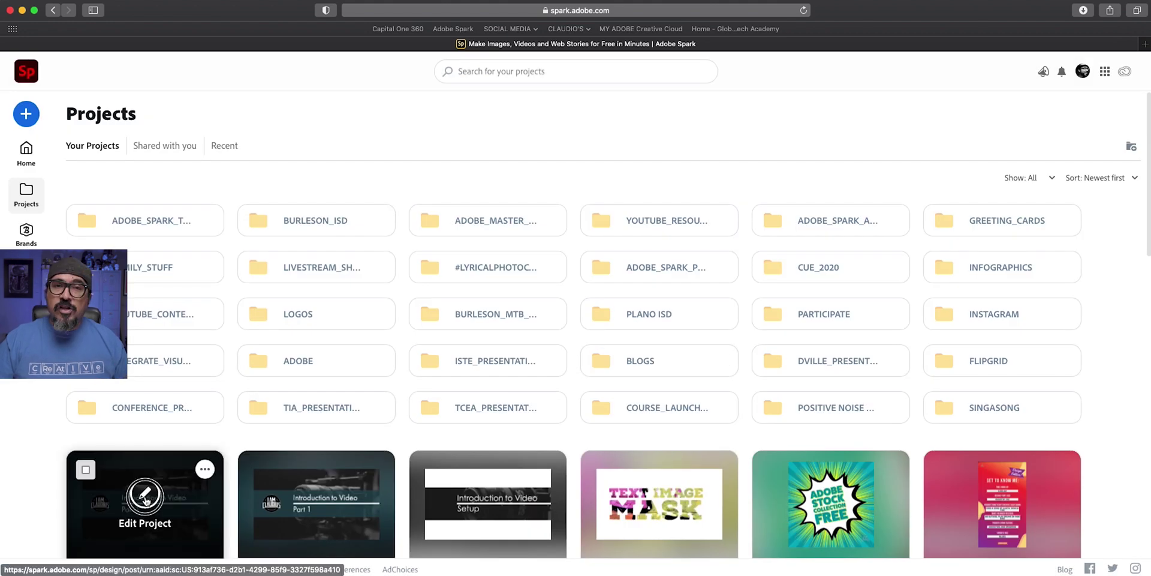
left_click(145, 495)
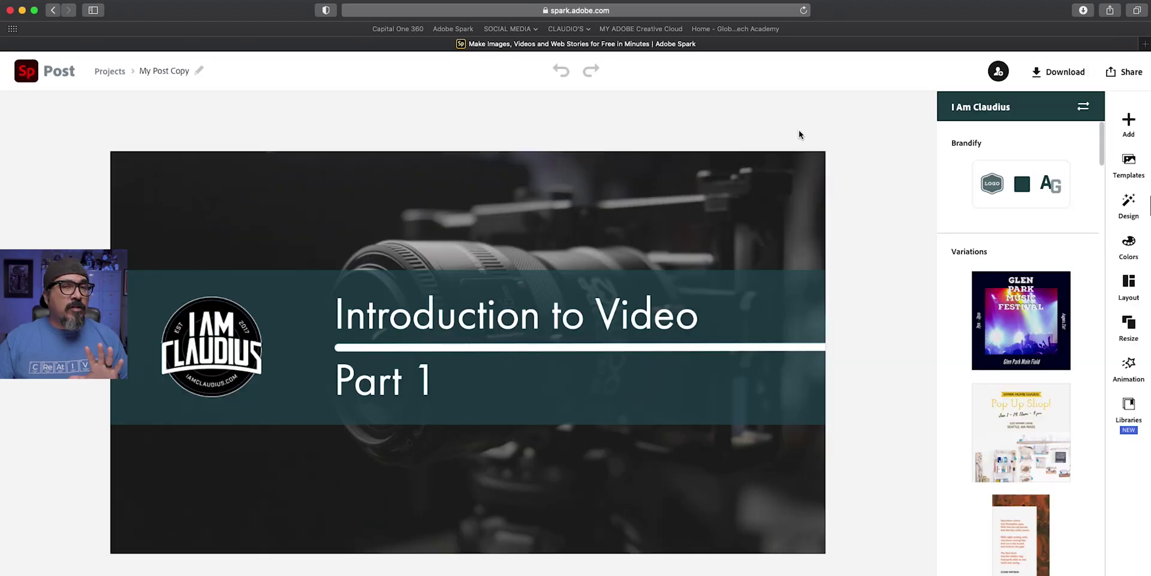
- Crop the background camera photo to a strip matching the teal banner's top and bottom edges
left_click(782, 240)
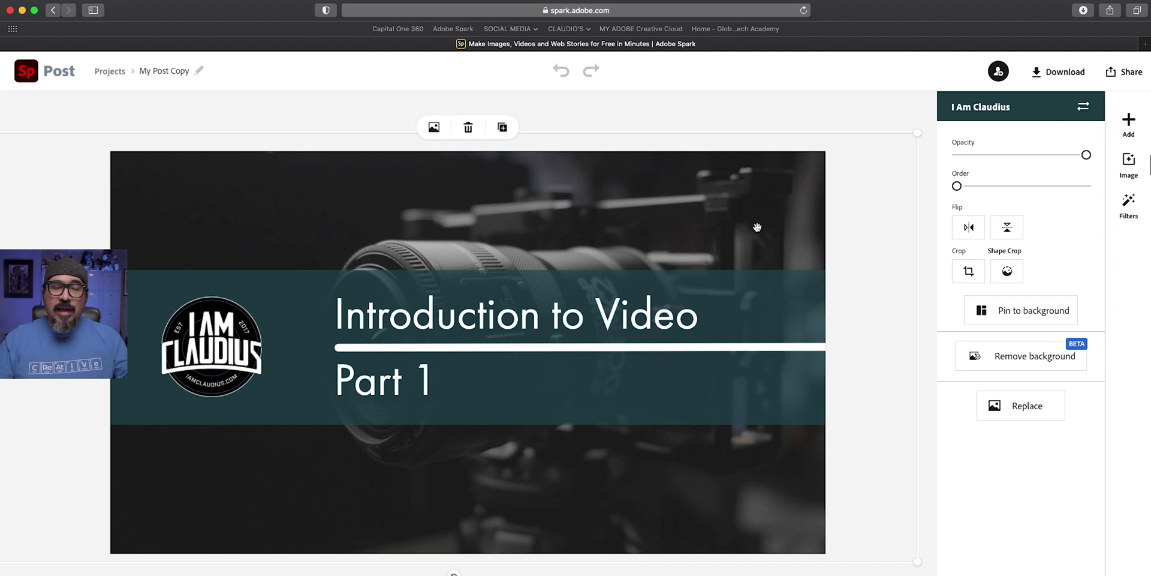
left_click(355, 413)
left_click(534, 222)
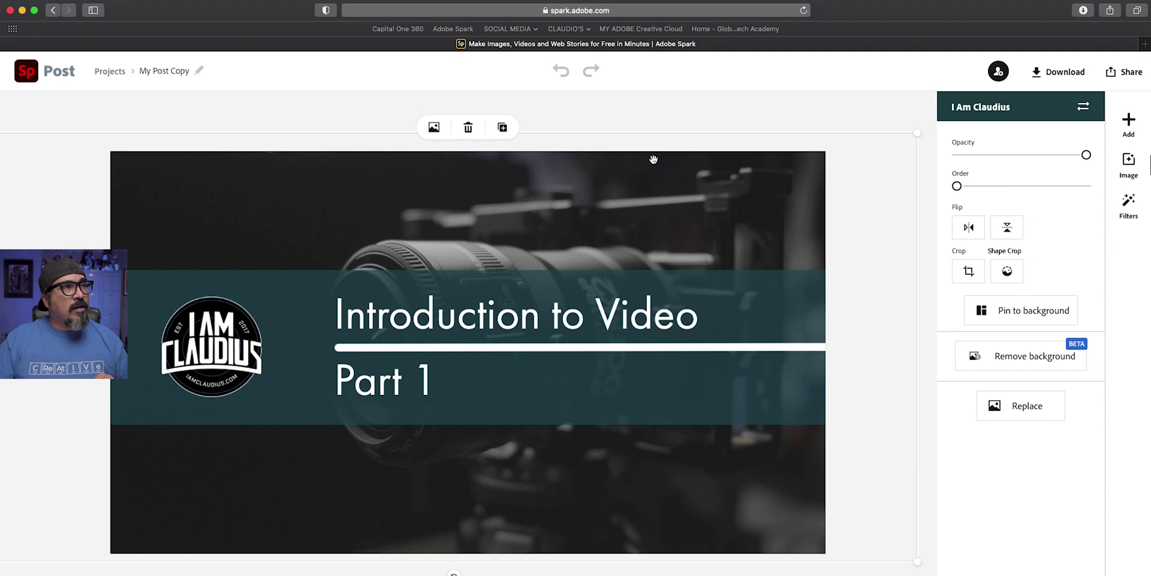
left_click(969, 272)
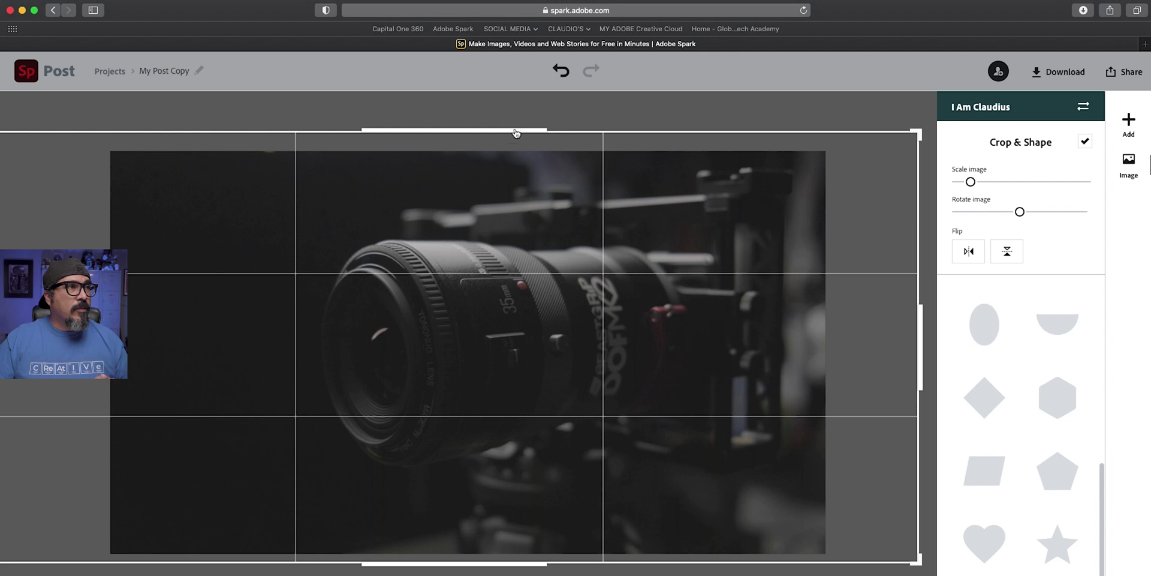
left_click_drag(516, 132, 531, 287)
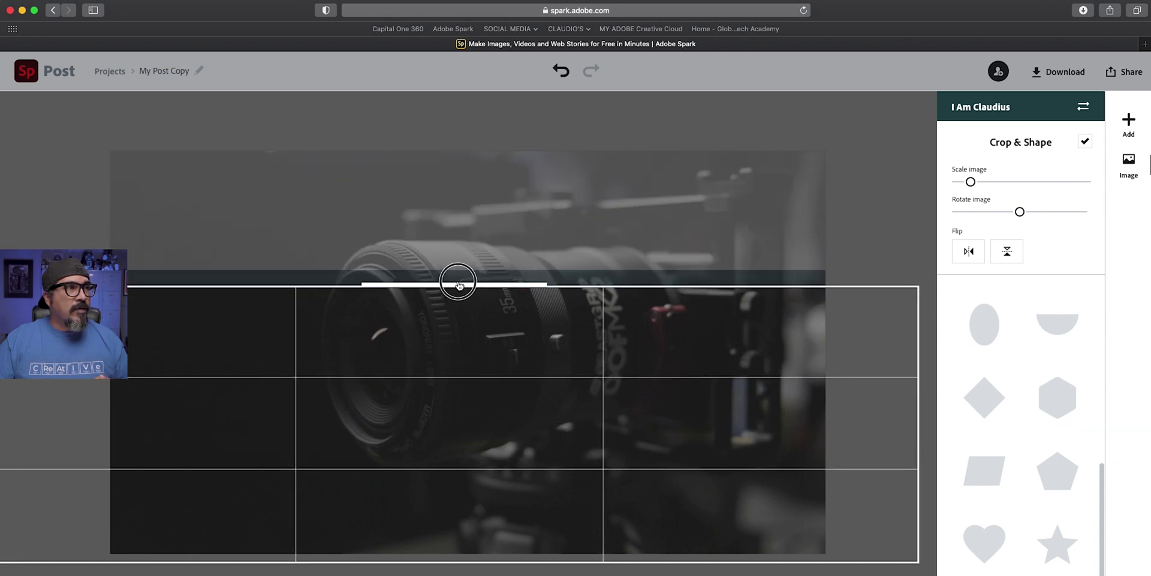
left_click_drag(458, 284, 457, 269)
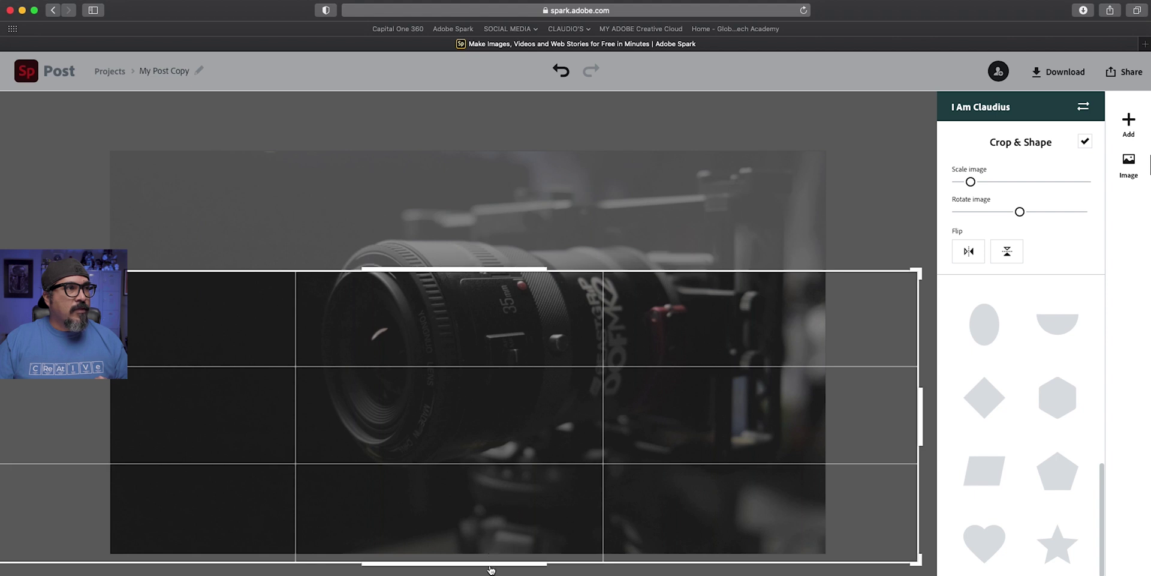
left_click_drag(490, 566, 476, 422)
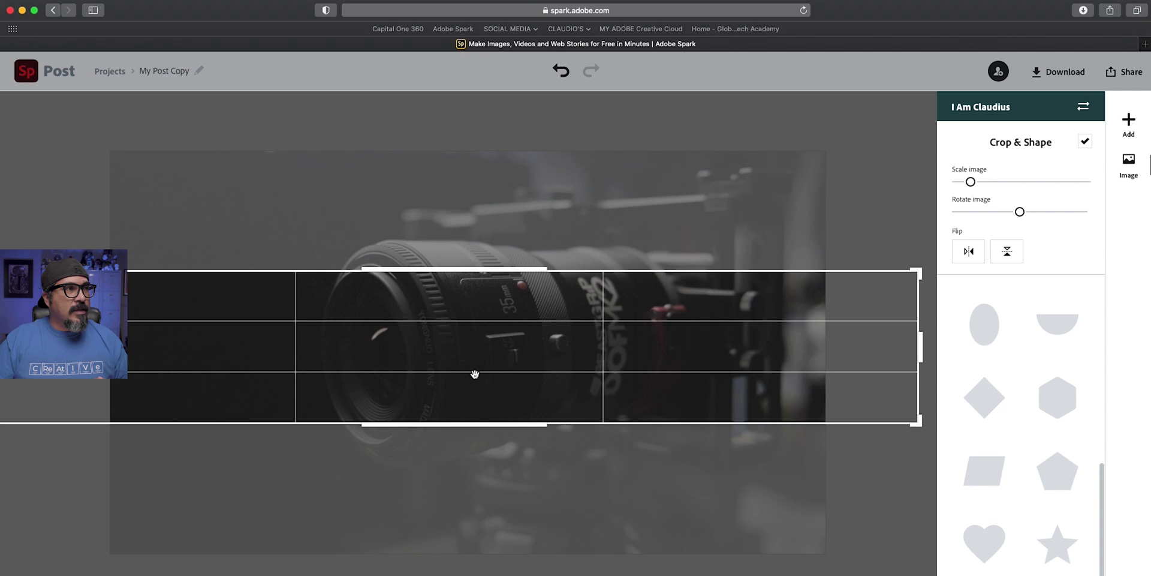
left_click_drag(478, 356, 478, 366)
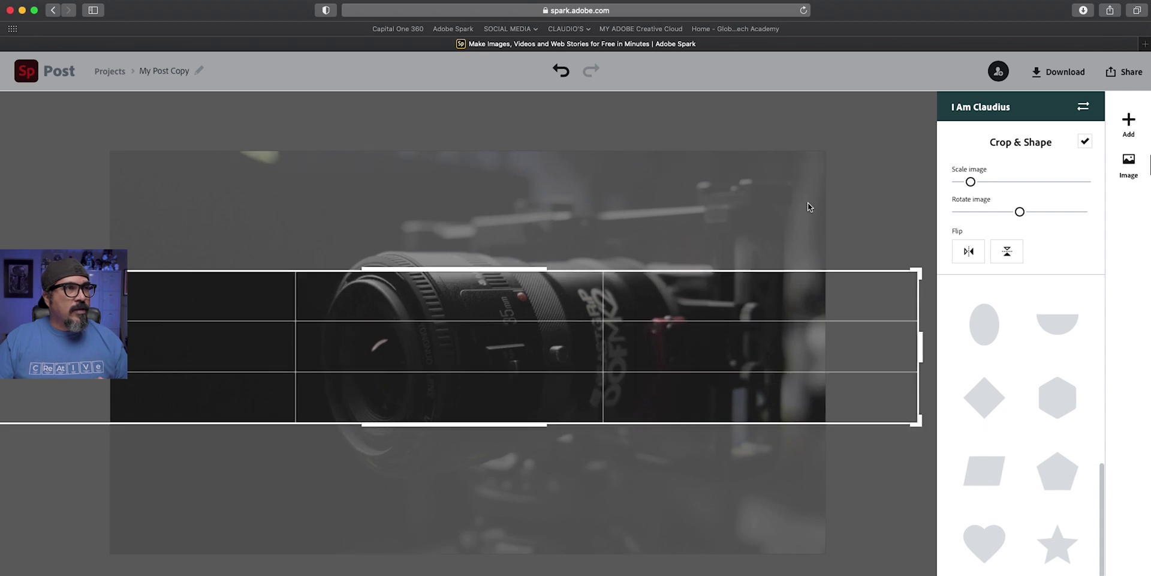
left_click(971, 183)
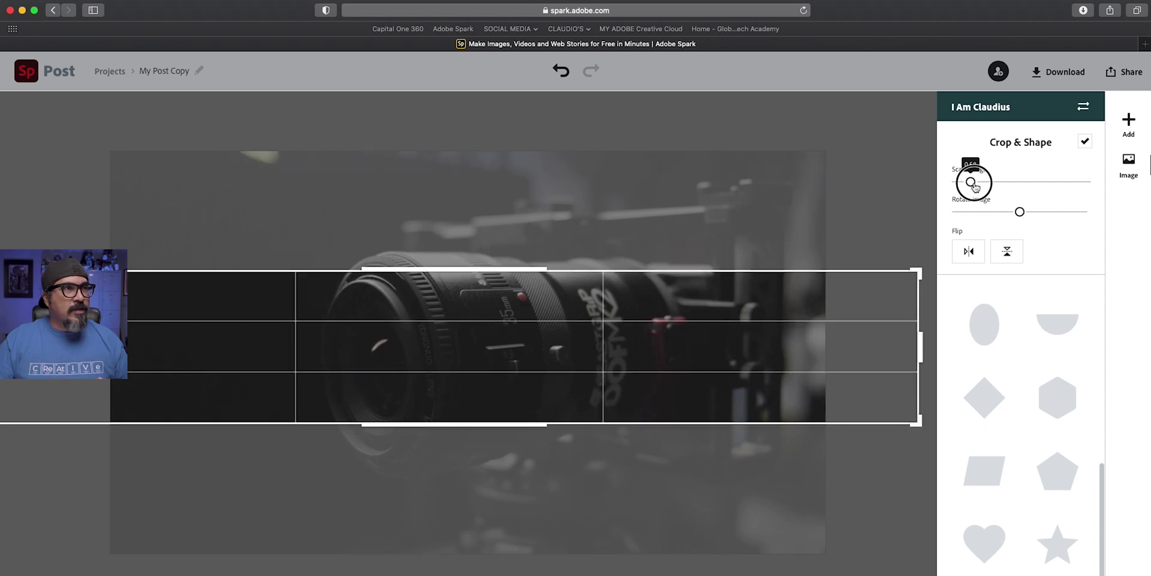
left_click(889, 127)
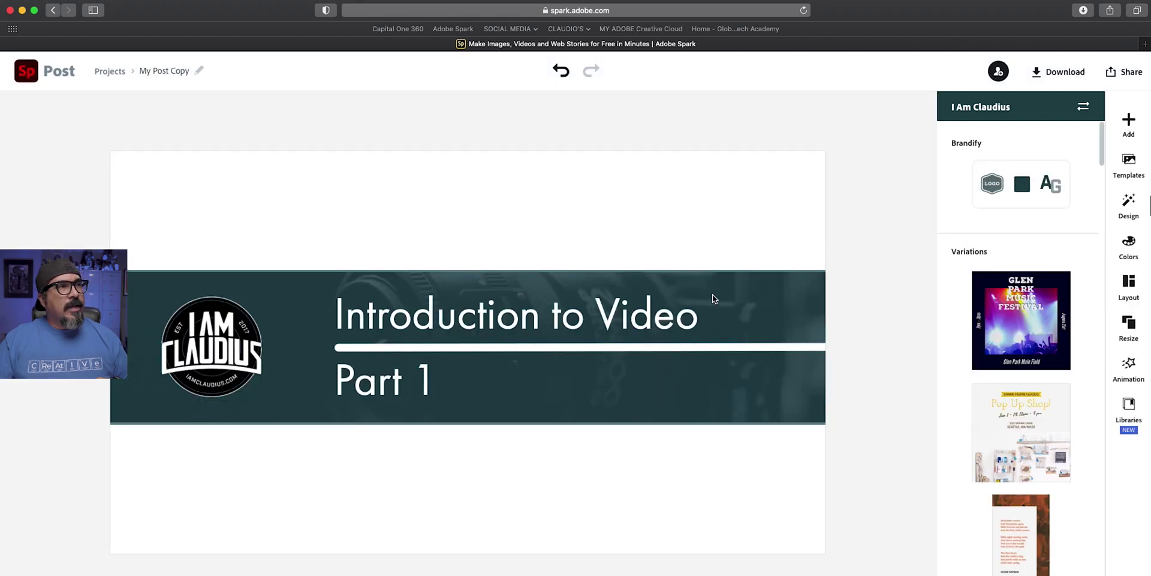
- Lower the banner shape's opacity so more of the camera photo shows through
left_click(713, 297)
left_click(735, 282)
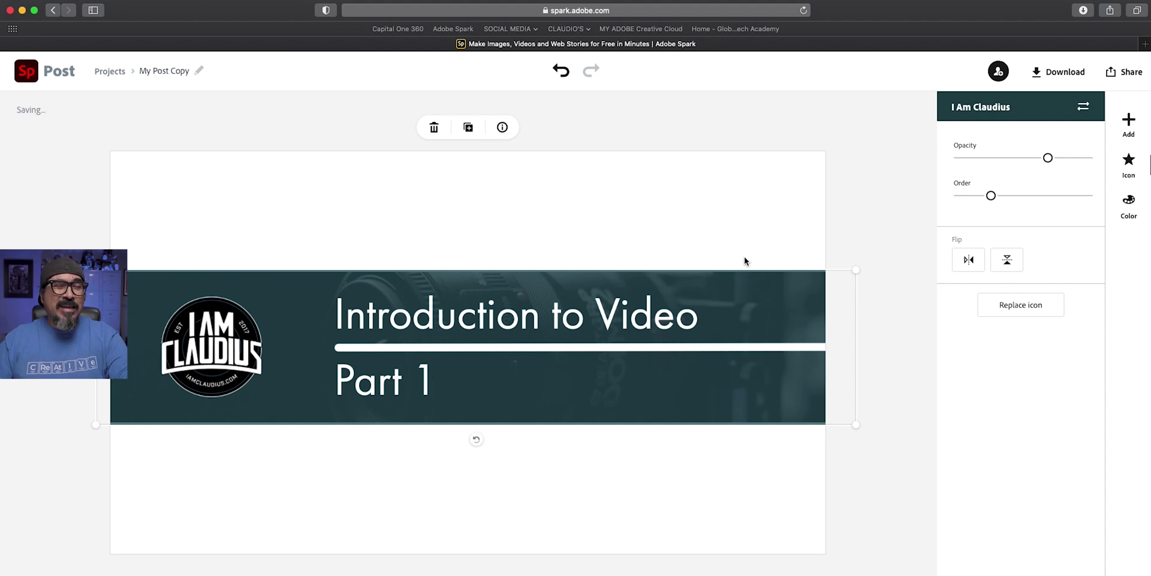
left_click(746, 253)
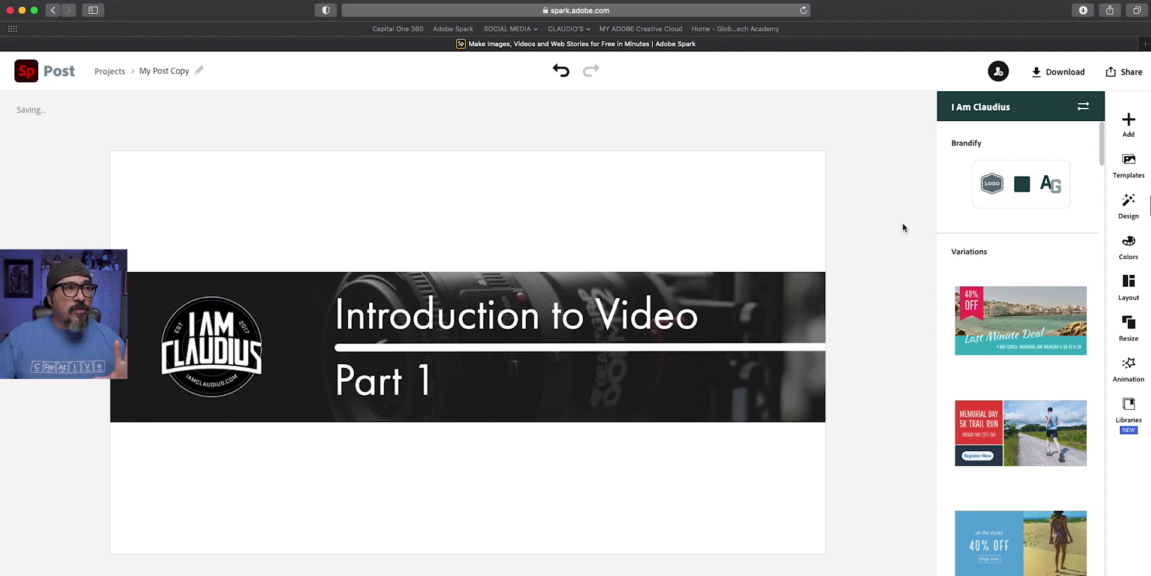
- Download the title as a PNG with a transparent background
left_click(1061, 72)
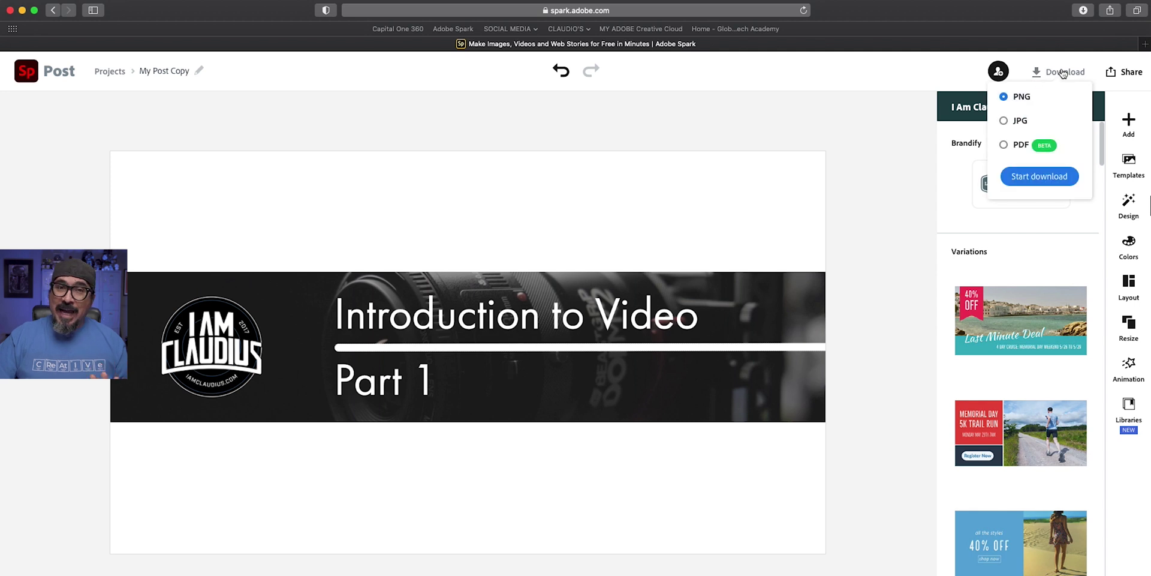
left_click(1046, 177)
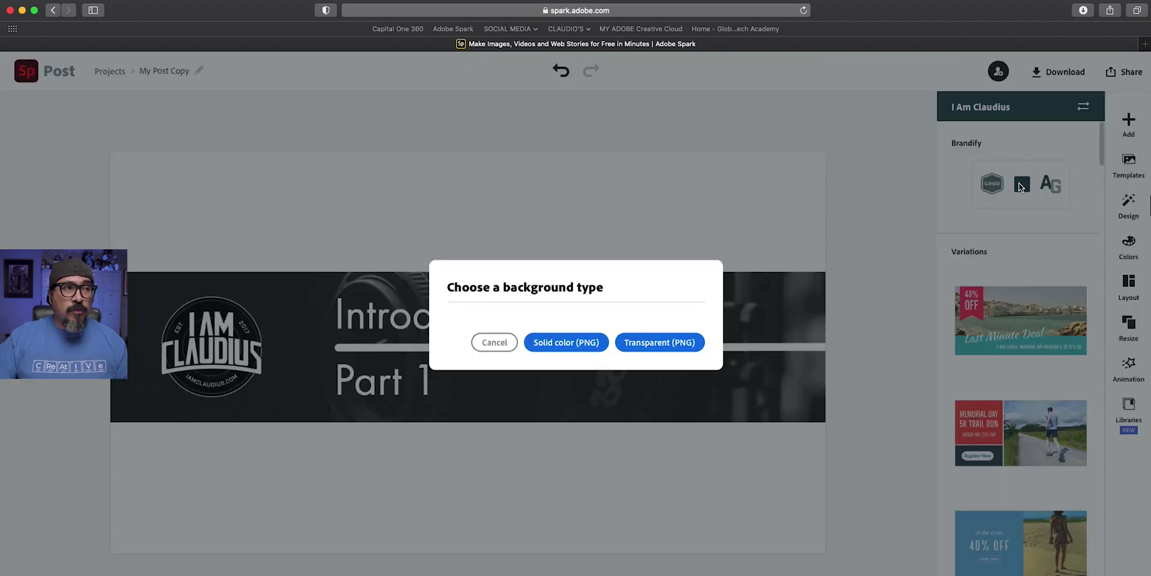
left_click(675, 341)
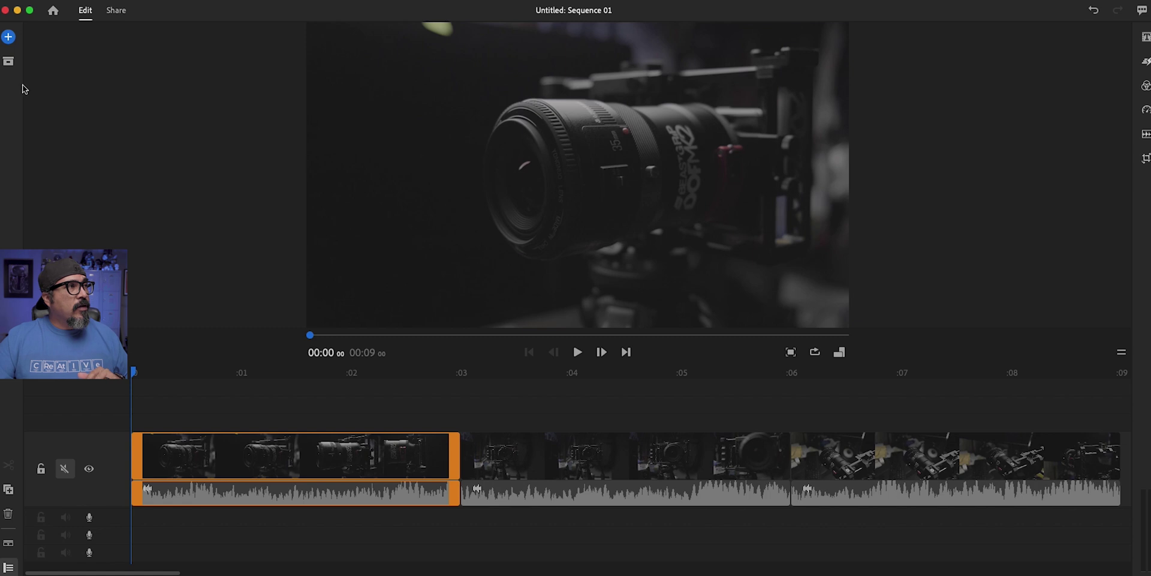
- Import the Introduction to Video Part 1 and My Post Copy-17 images from Downloads into the timeline
left_click(12, 39)
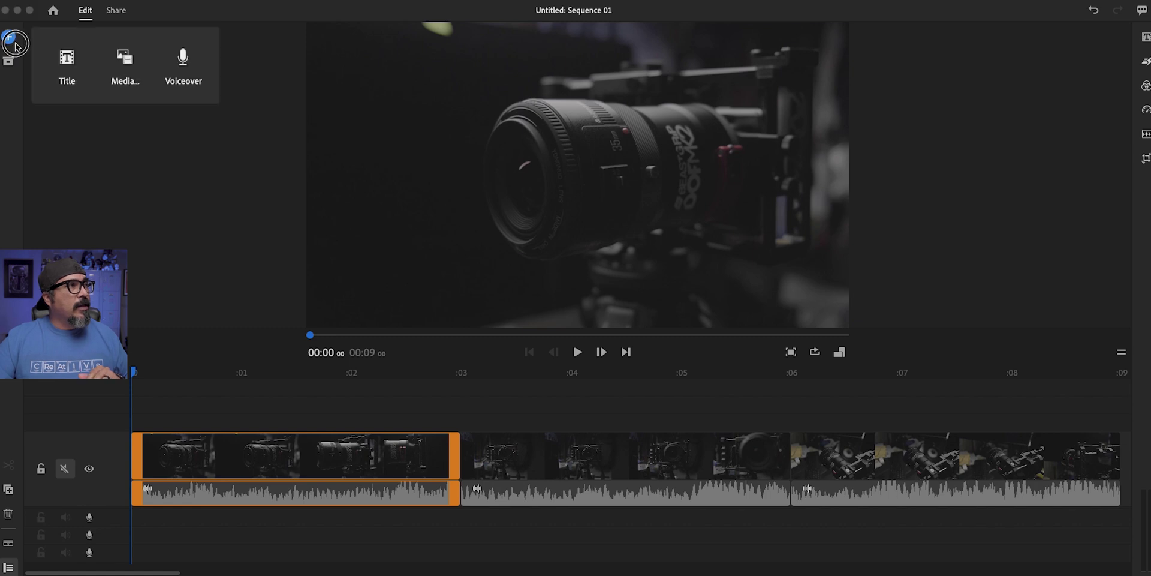
left_click(111, 65)
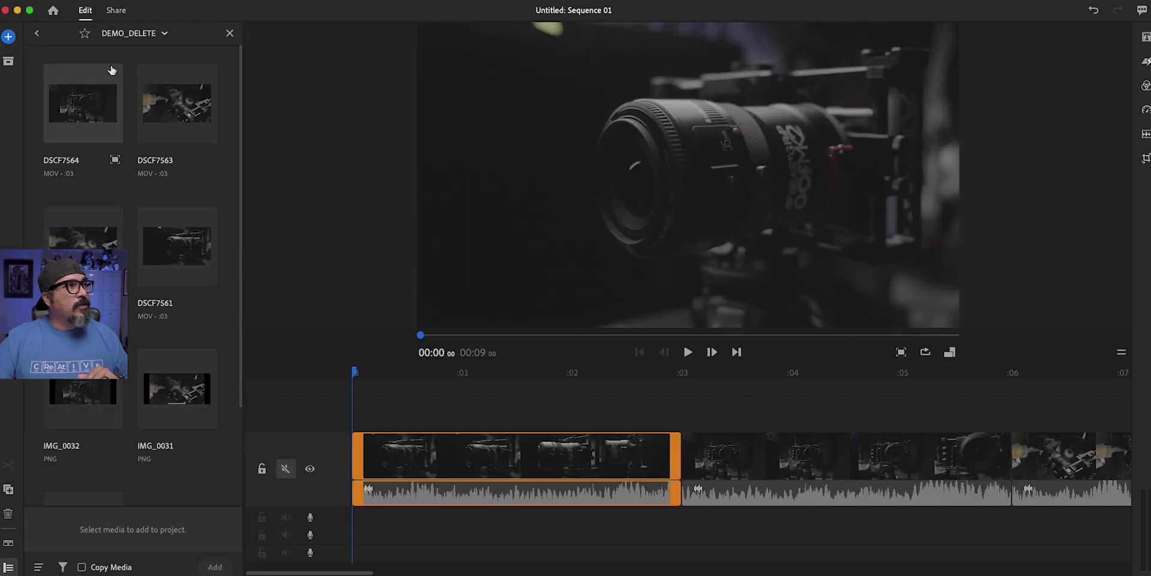
left_click(42, 37)
left_click(43, 36)
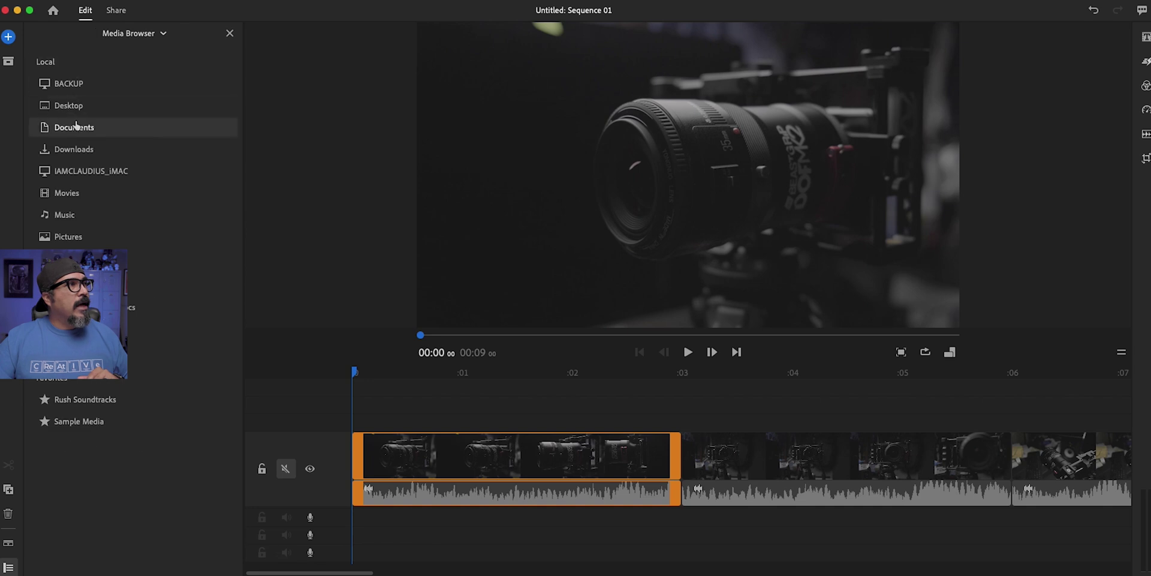
left_click(81, 147)
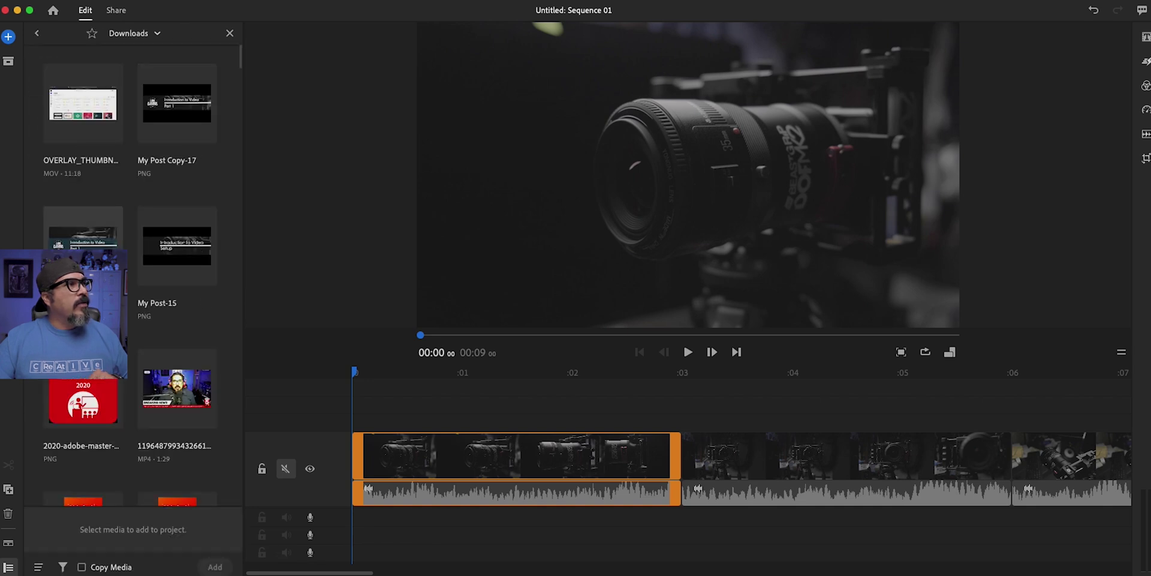
left_click(84, 235)
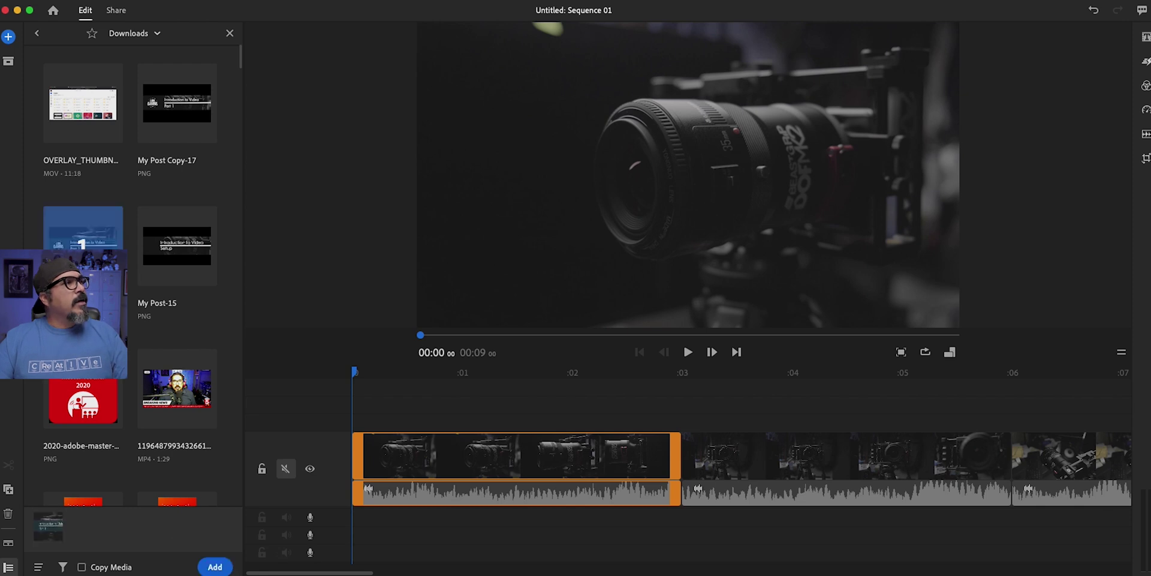
left_click(180, 122)
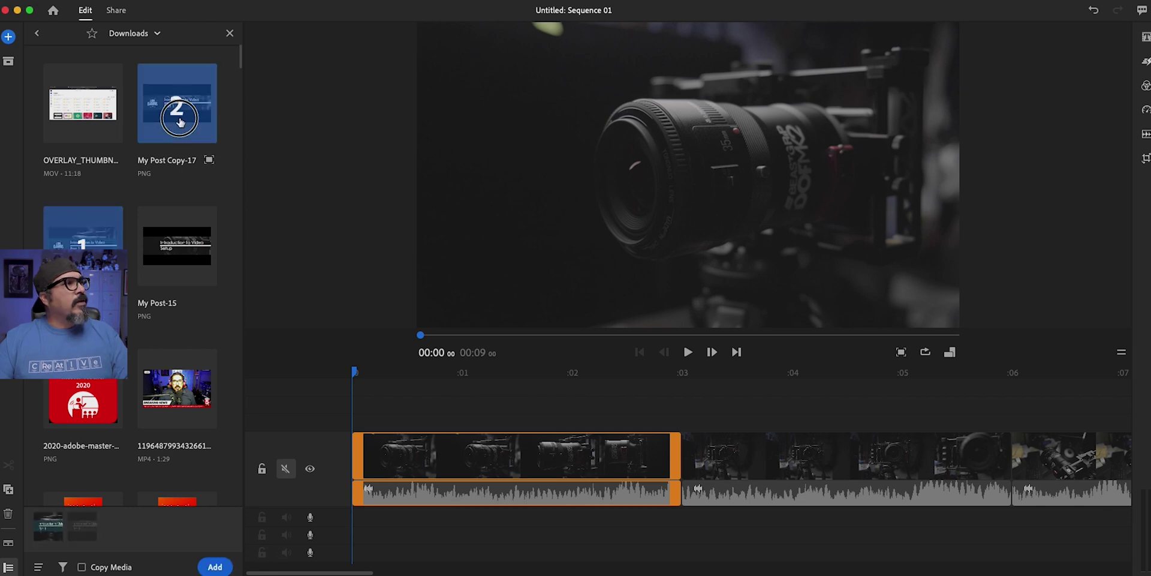
left_click(214, 567)
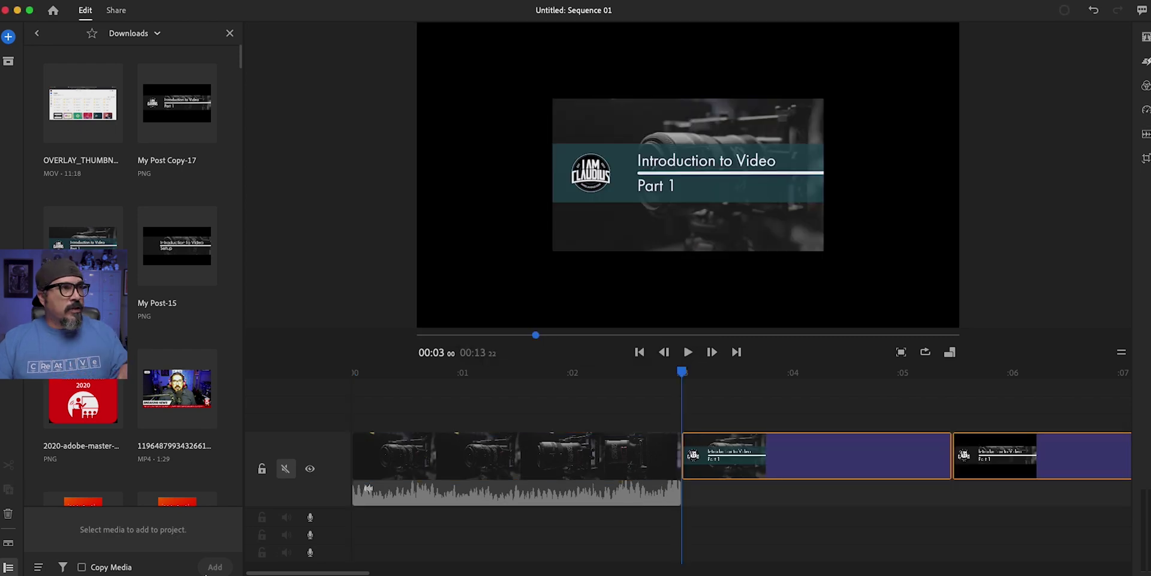
- Move the Introduction to Video Part 1 title to the start of the upper track, trimmed under a second
left_click(228, 34)
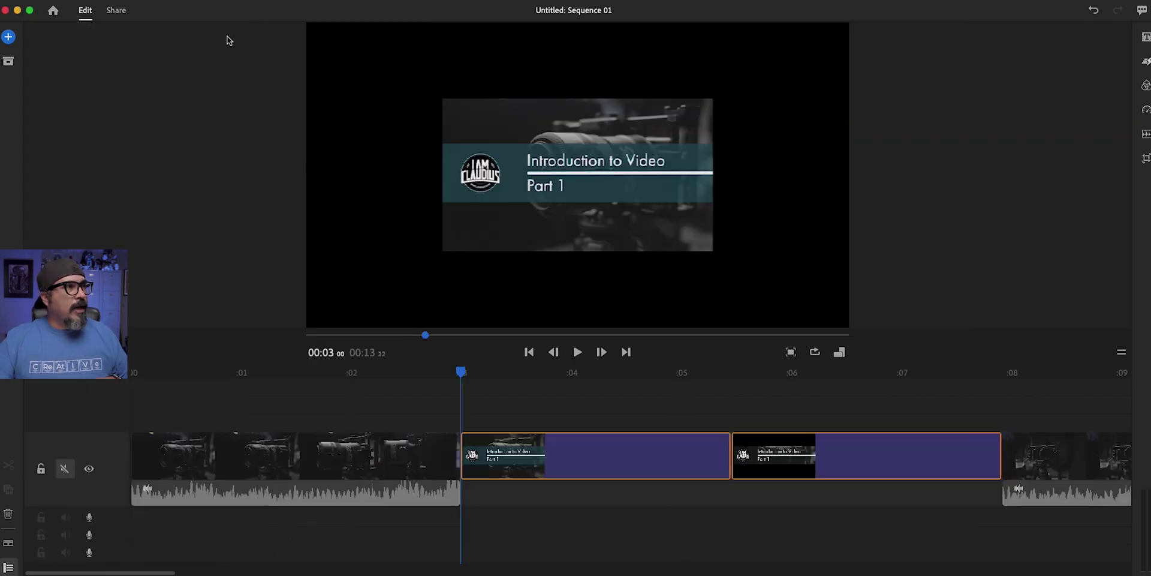
left_click(559, 522)
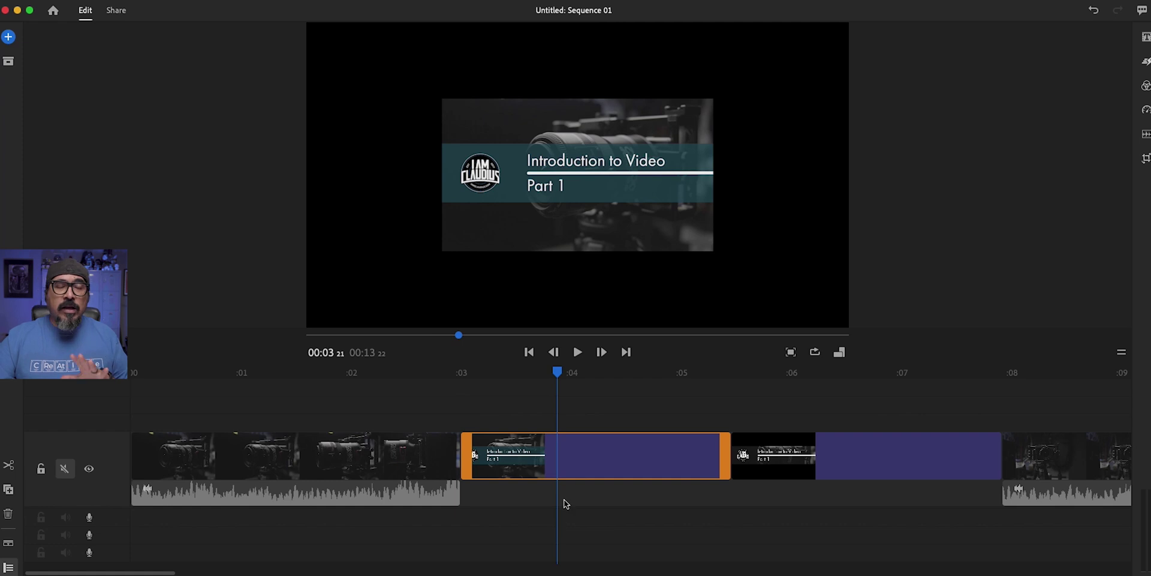
left_click_drag(570, 462, 129, 436)
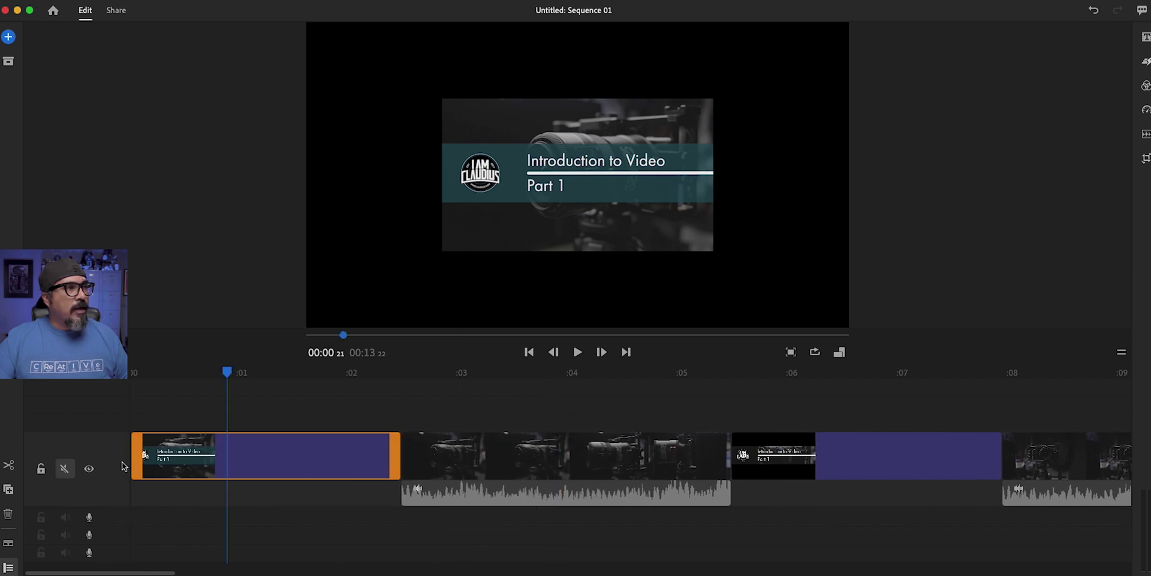
left_click_drag(140, 458, 316, 449)
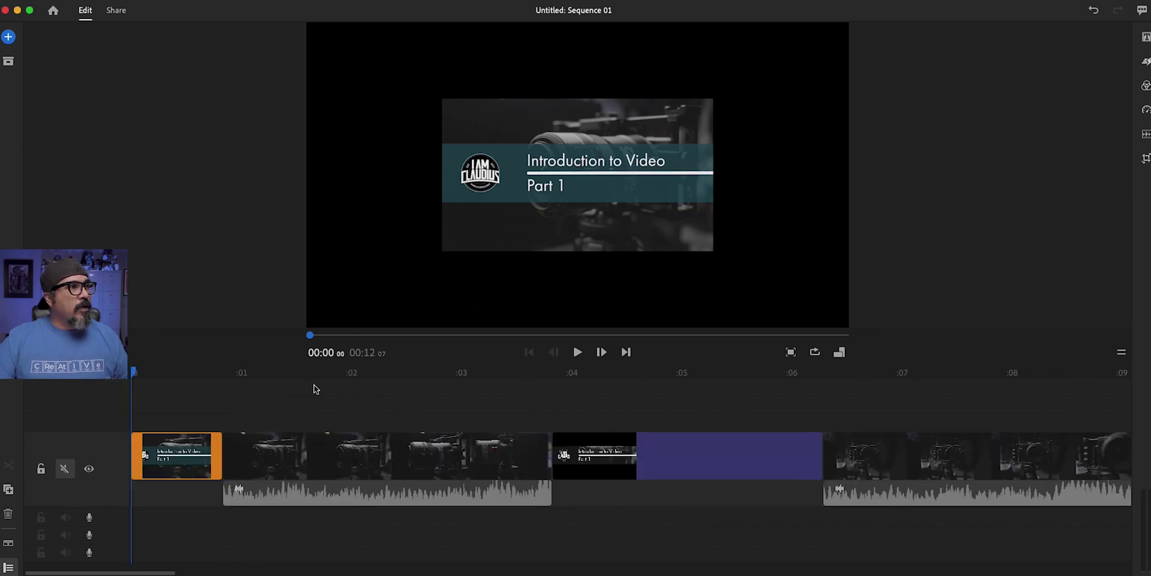
- Scale the intro title's width to 200% so the title card fills the frame
left_click(1146, 160)
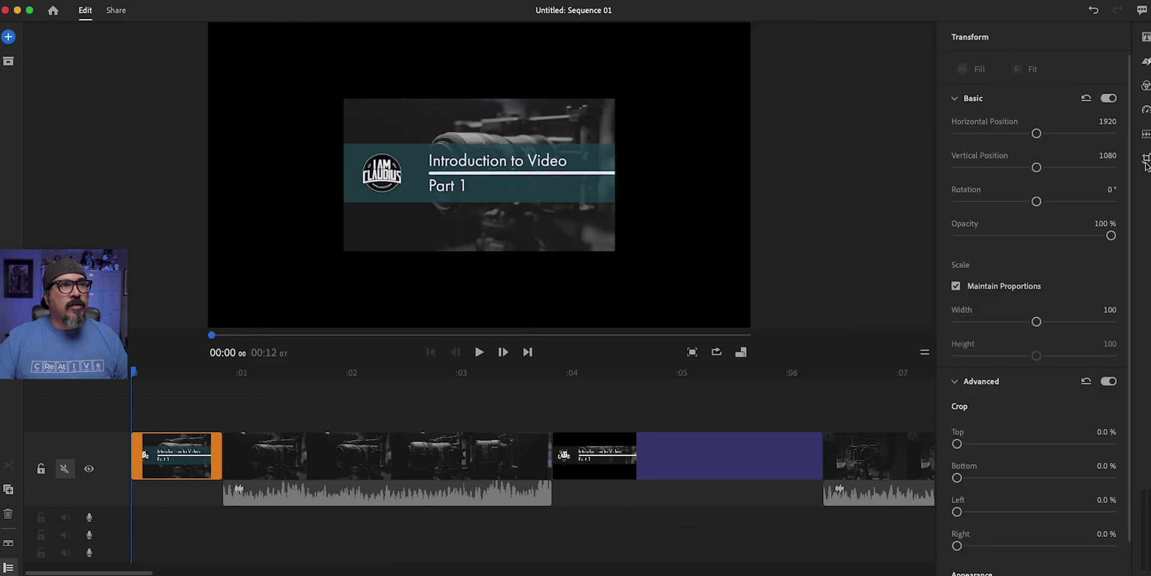
left_click_drag(1036, 321, 1111, 321)
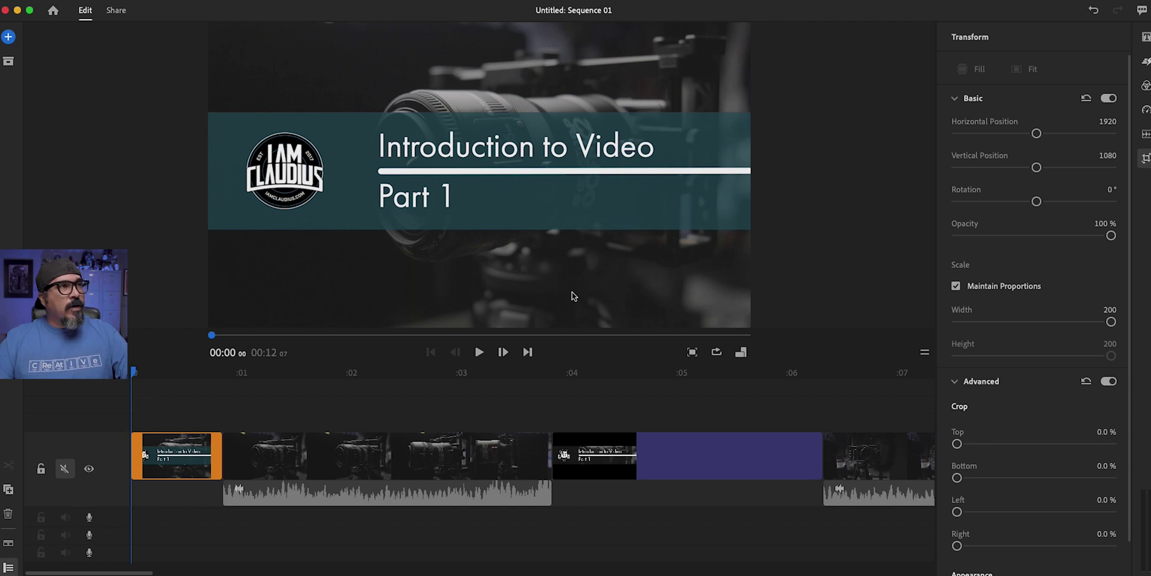
left_click(1146, 61)
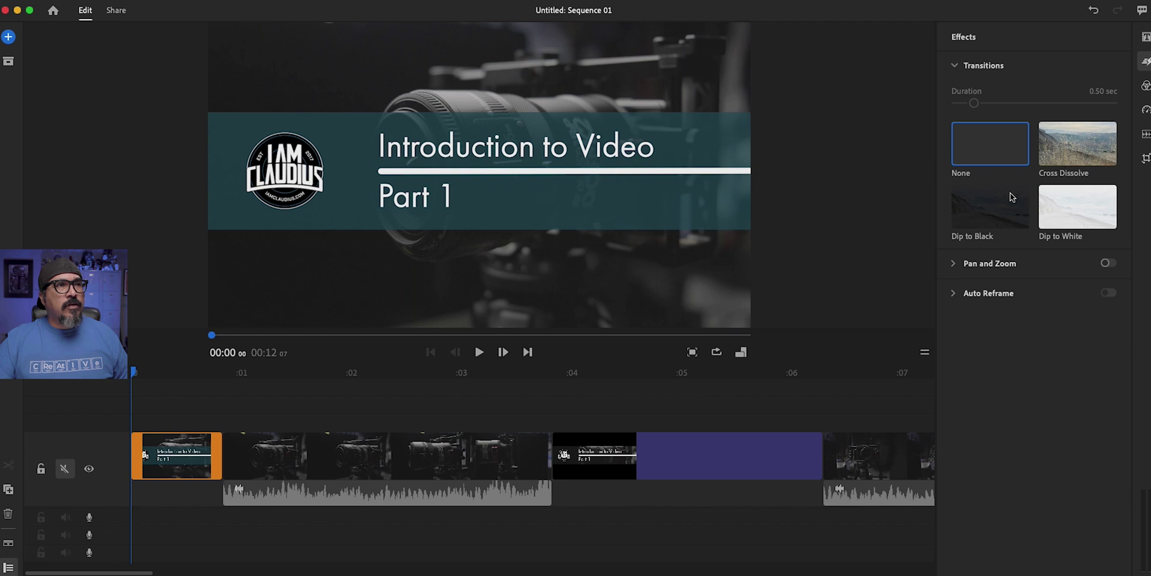
- Try a Cross Dissolve on the intro title, preview it, then delete the transitions
left_click(1062, 158)
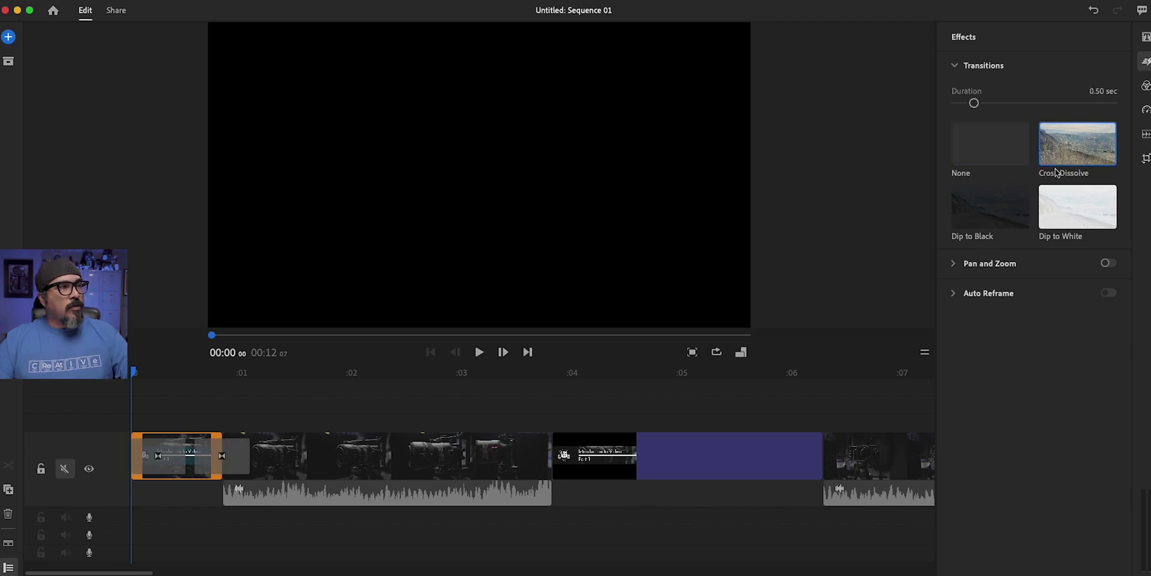
key("space")
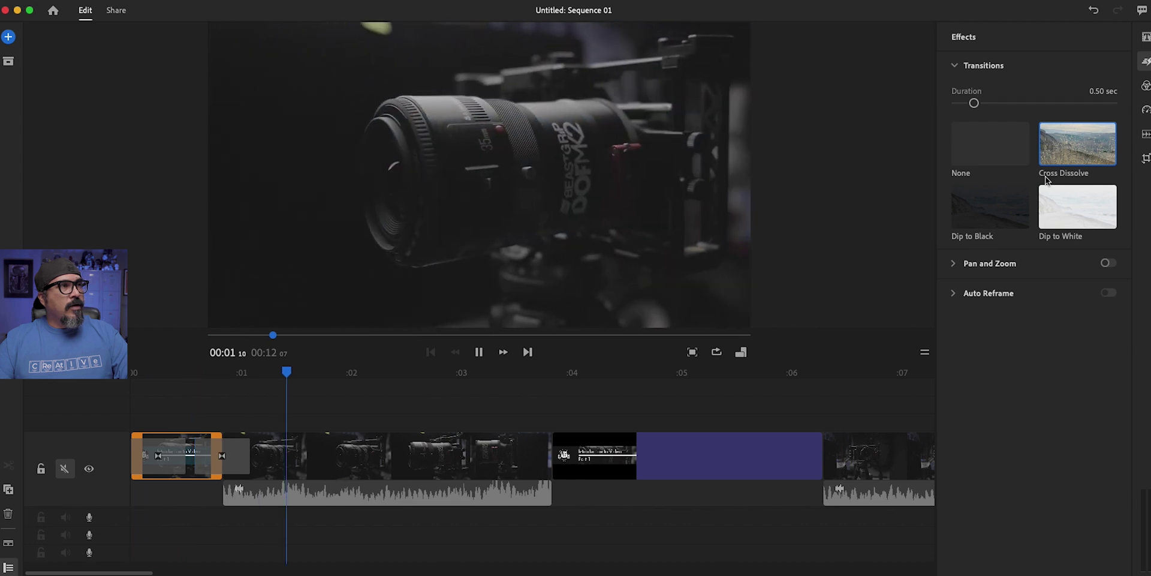
key("space")
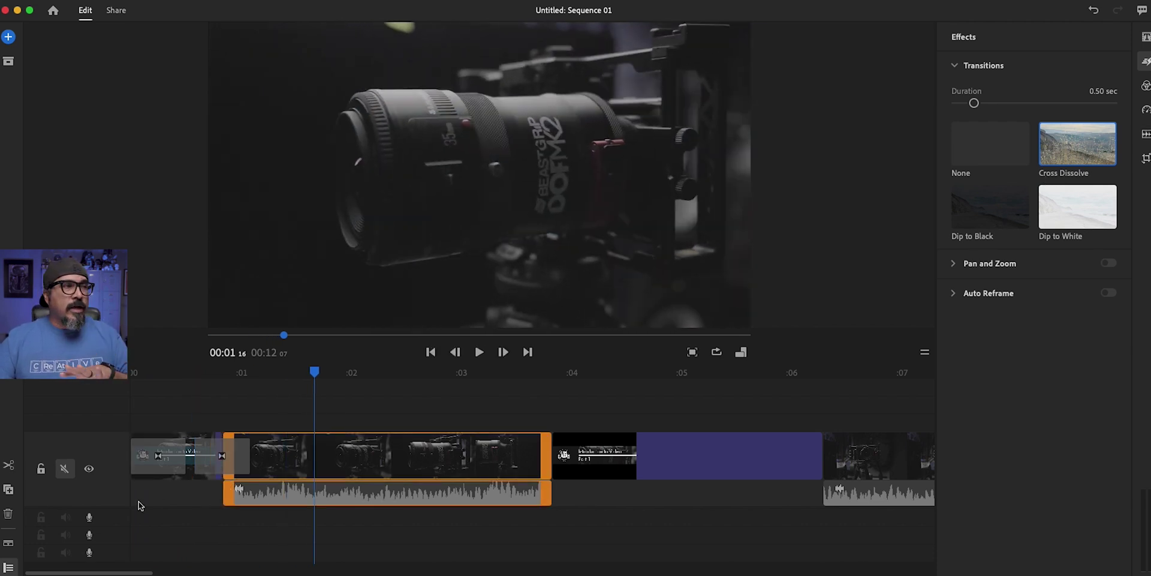
left_click(166, 457)
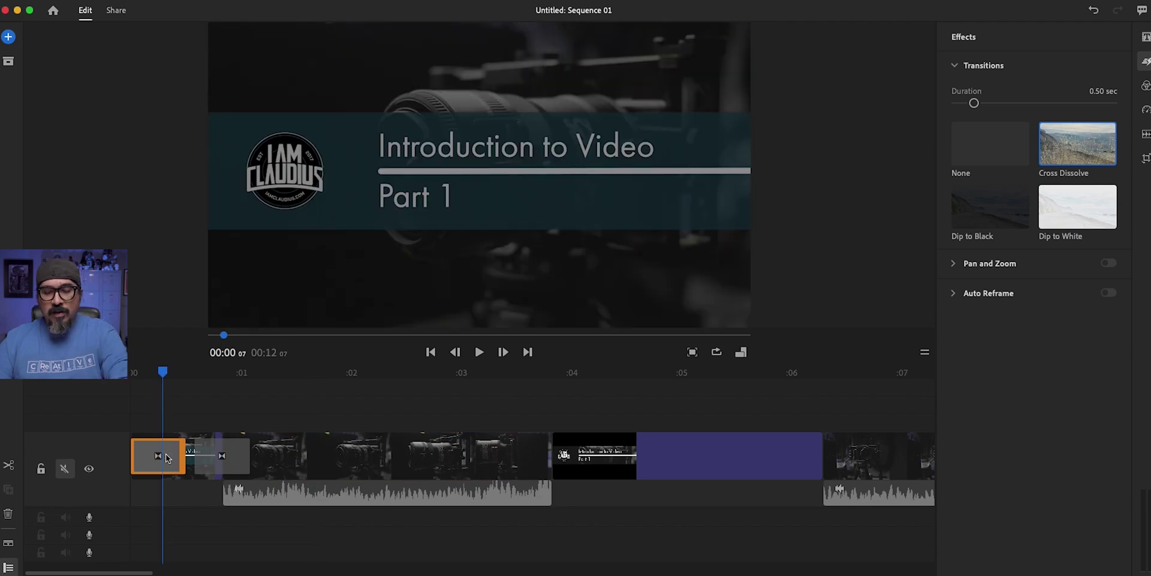
left_click(236, 459)
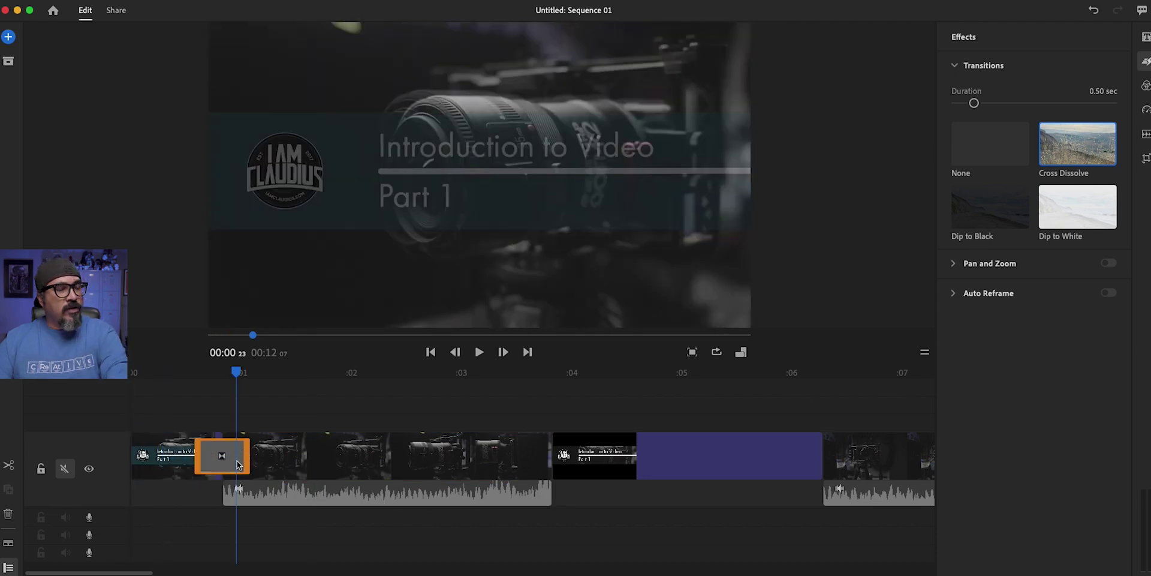
key("Delete")
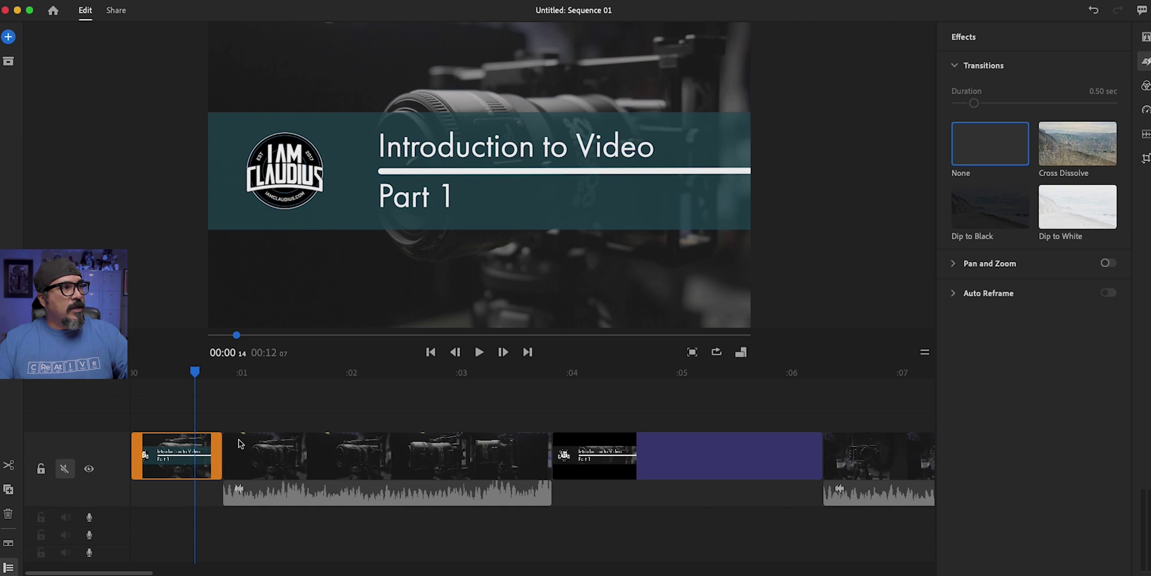
- Lengthen the intro title clip to just over a second and play back the 12:18 sequence
left_click_drag(132, 460, 113, 460)
left_click_drag(174, 375, 103, 379)
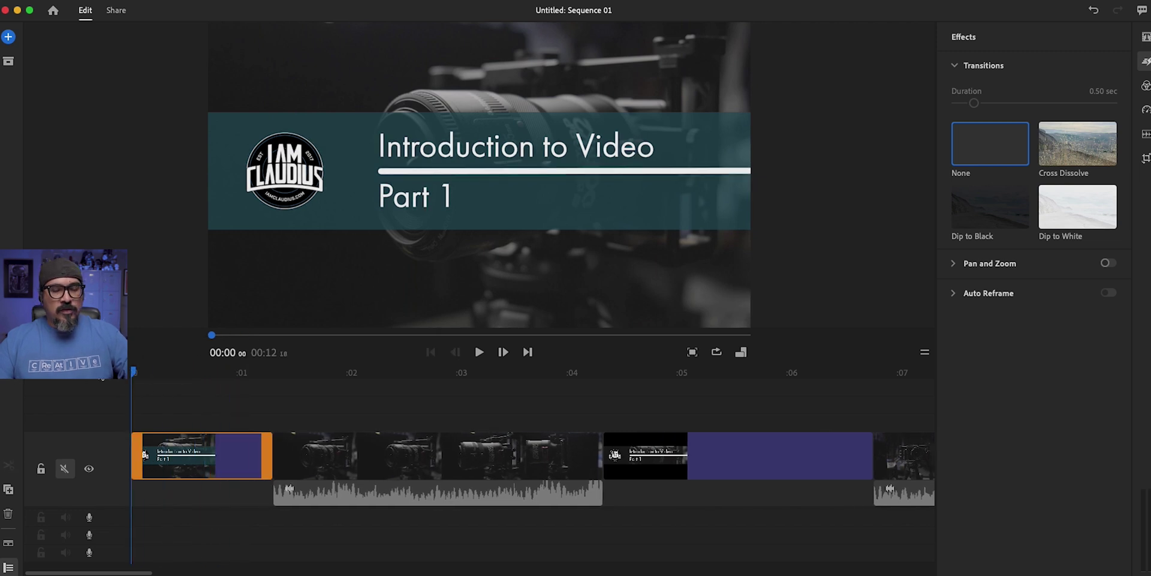
key("space")
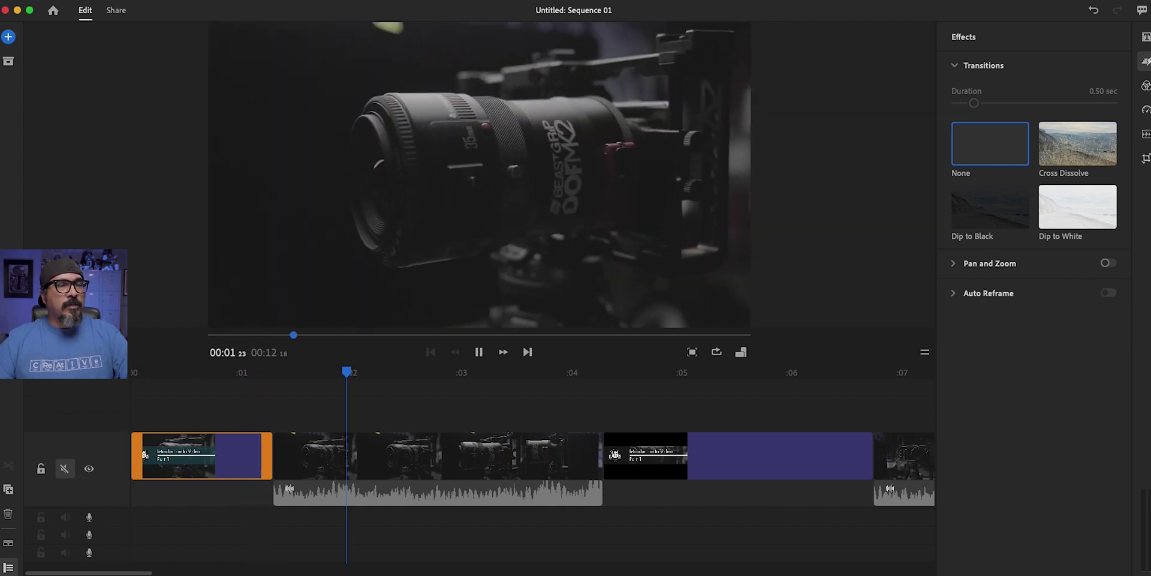
key("space")
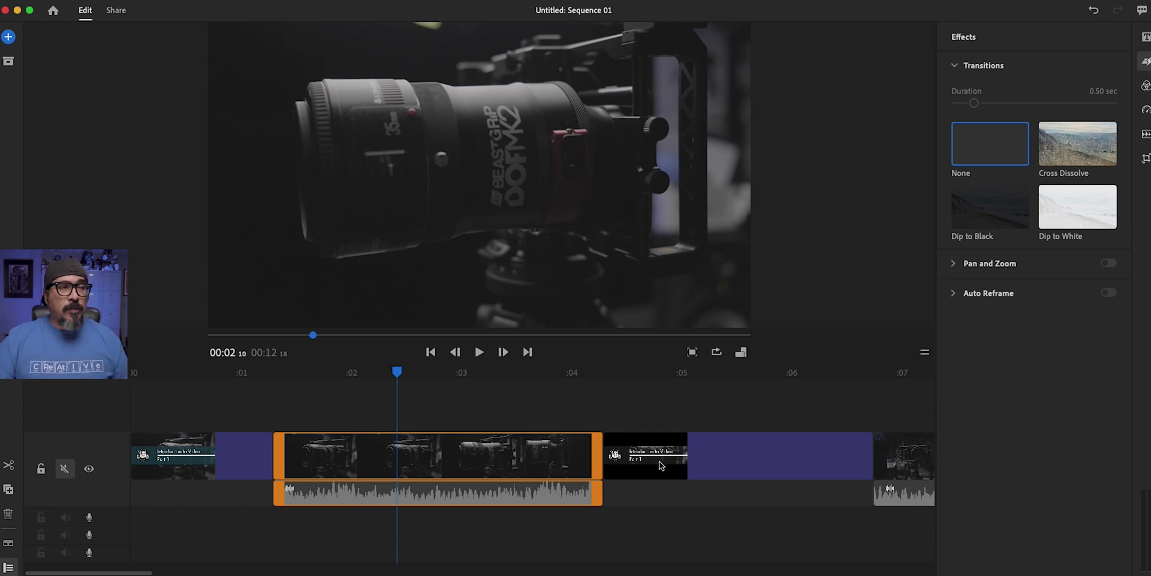
- Place the second title on the track above the footage as an overlay about half a second long
left_click_drag(660, 461, 391, 429)
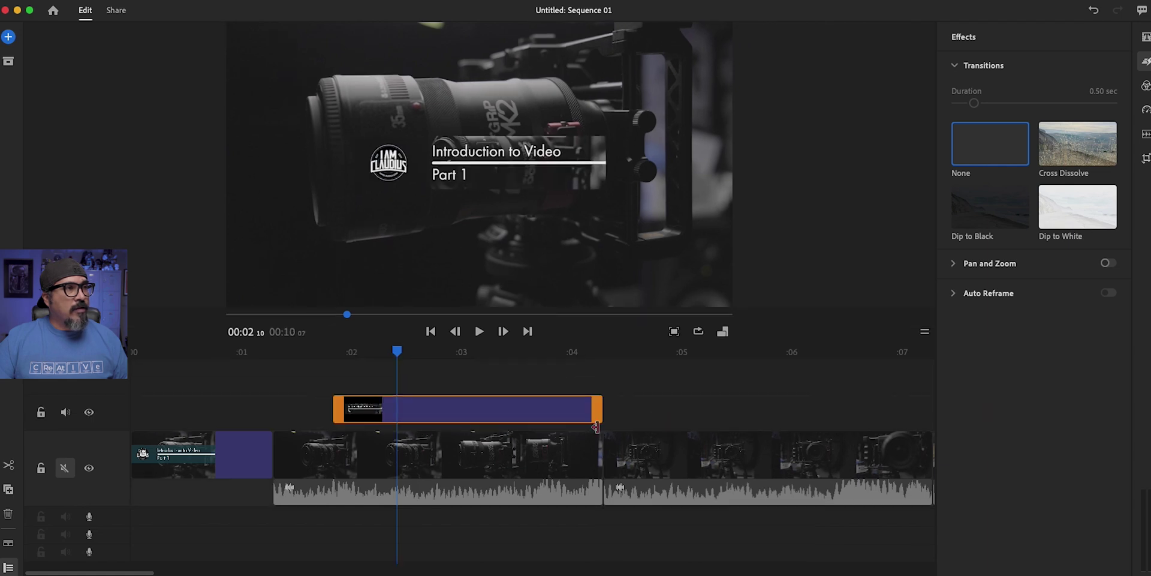
left_click_drag(595, 427, 379, 419)
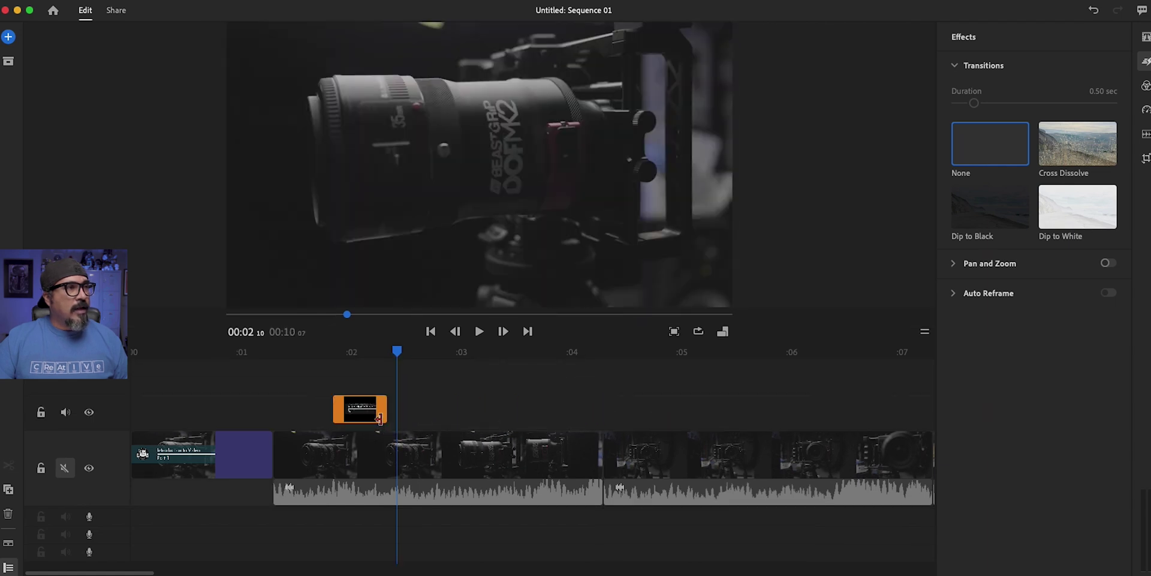
left_click_drag(274, 352, 346, 352)
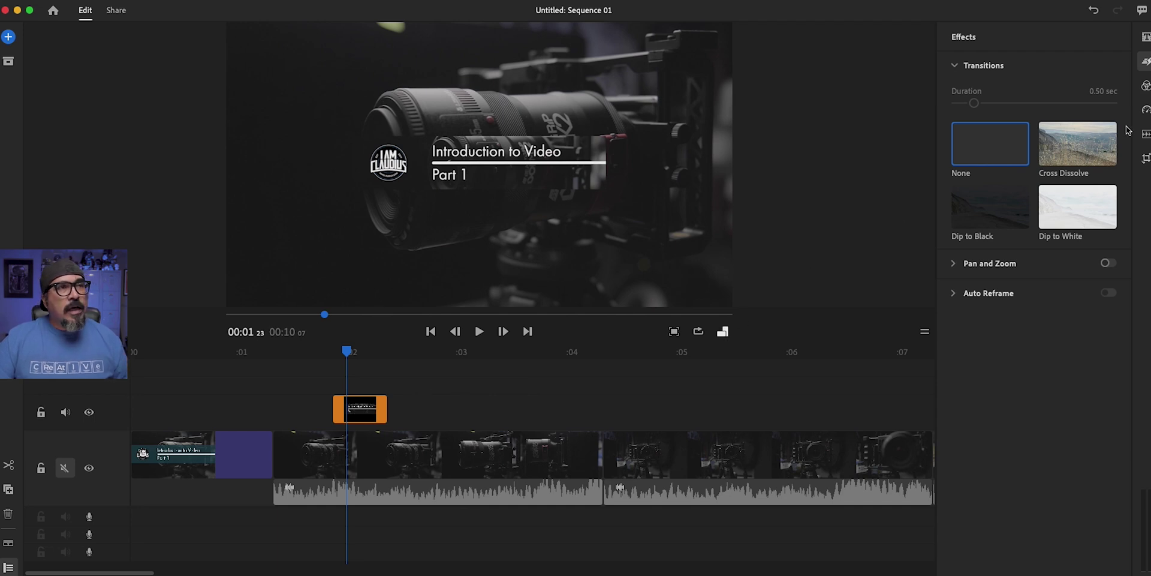
- Scale the overlay title's width to 200% and move the clip later in the timeline
left_click(1146, 158)
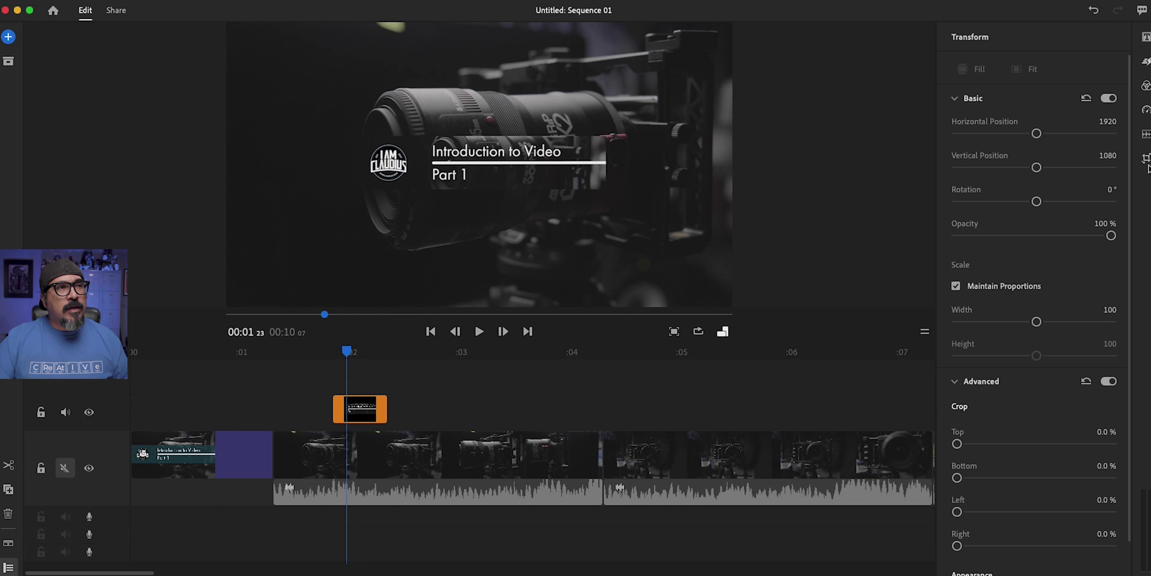
left_click_drag(1036, 322, 1113, 322)
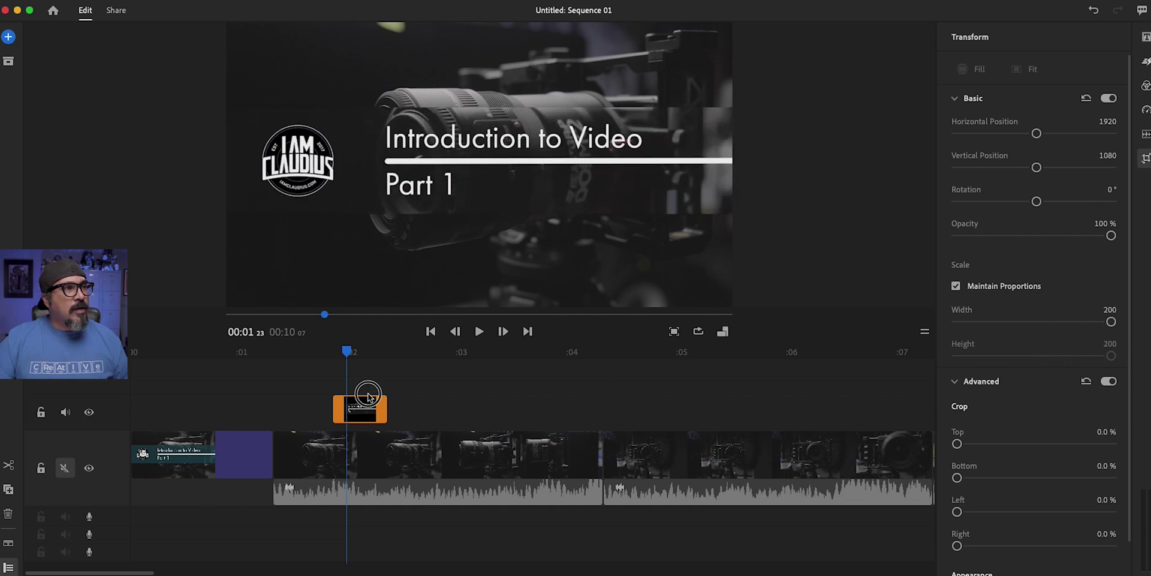
left_click_drag(373, 403, 729, 405)
- Extend the overlay's start so it begins just after 4 seconds over the third shot
left_click(668, 353)
key("space")
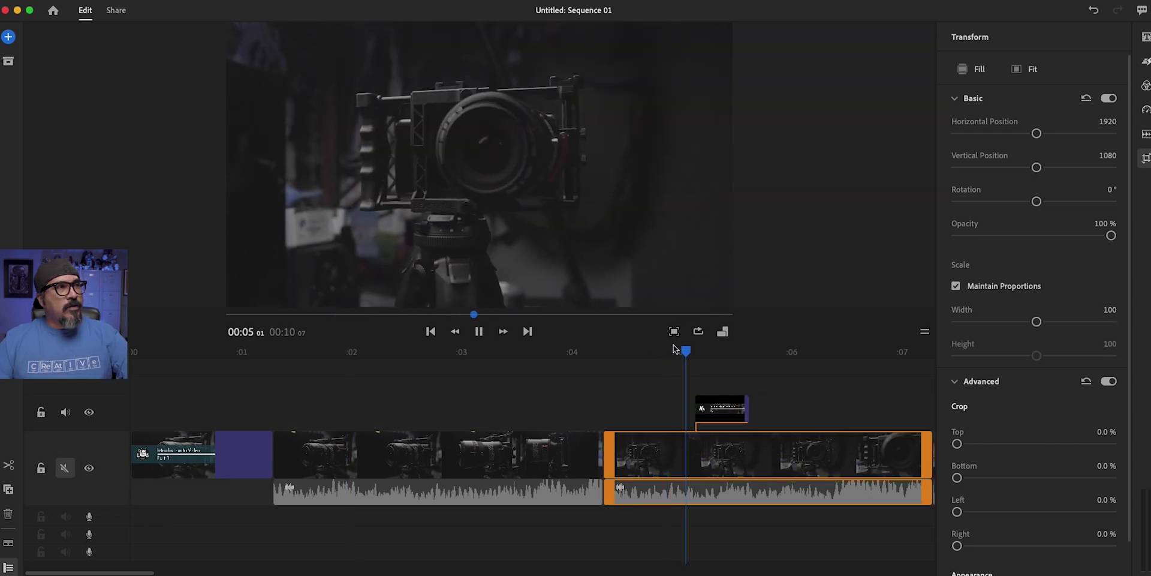
key("space")
left_click_drag(691, 405, 604, 405)
left_click(612, 350)
left_click_drag(612, 350, 663, 354)
left_click(667, 409)
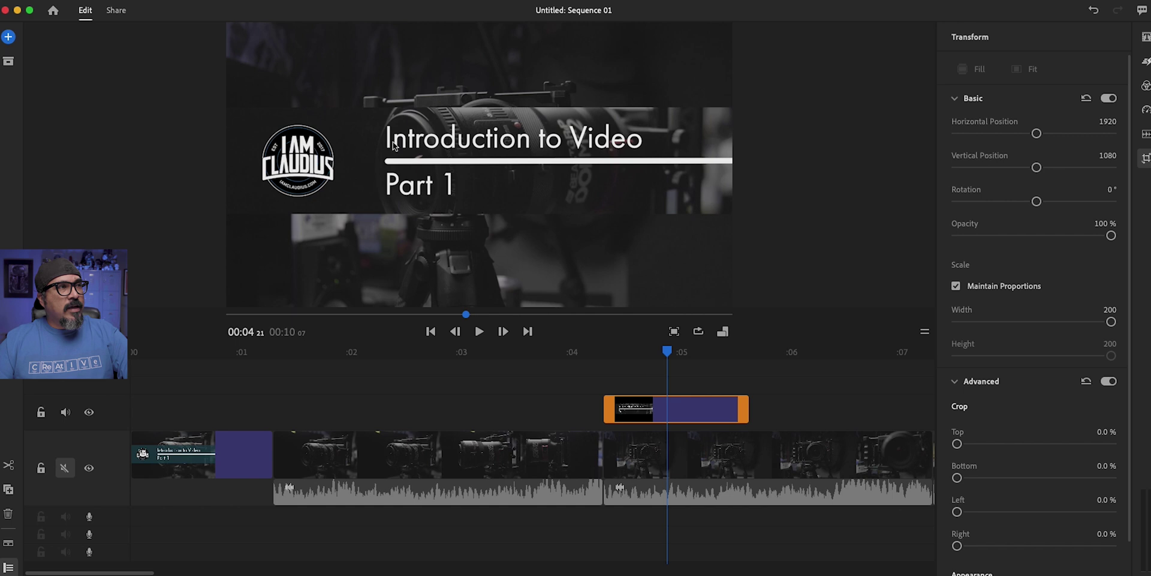
left_click(614, 181)
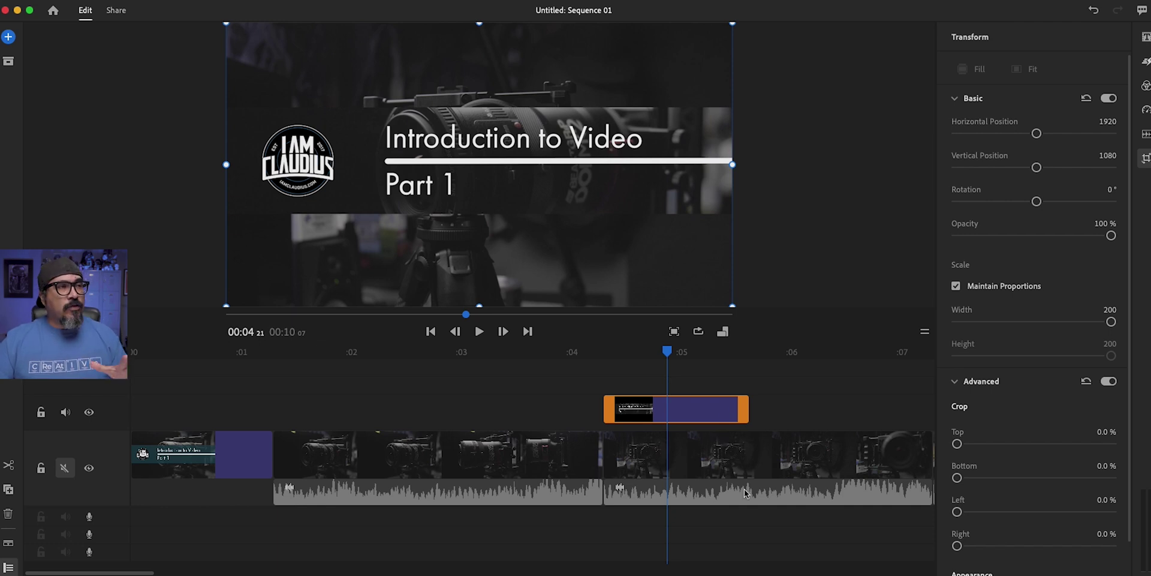
mouse_move(725, 480)
left_mouse_down()
mouse_move(799, 476)
mouse_move(725, 476)
left_mouse_up()
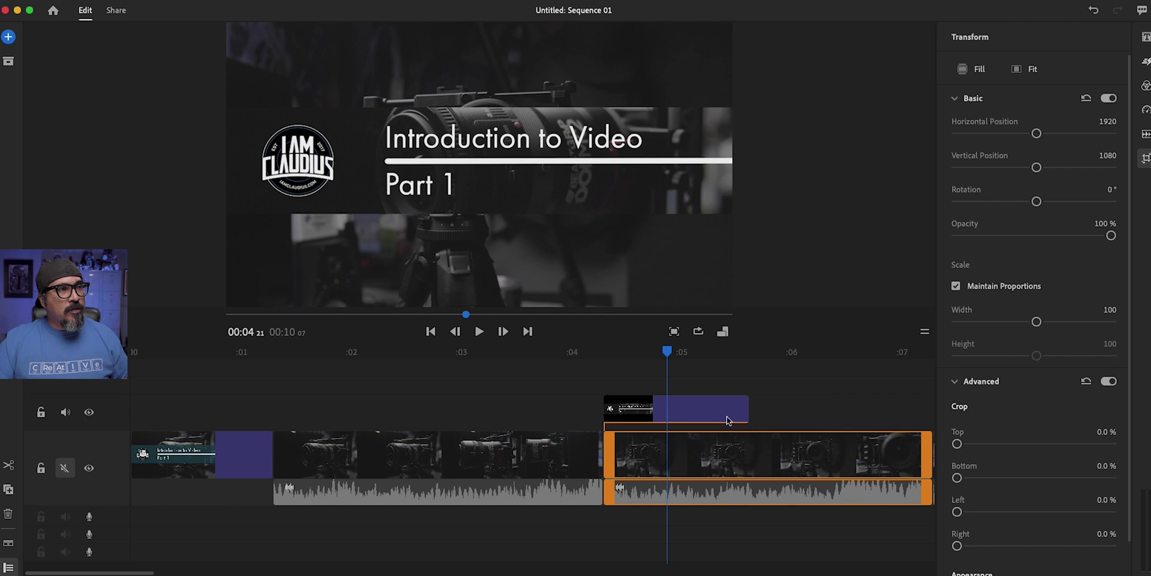
- Place the title clip between the two shots on the main track and add Dip to Black transitions
left_click_drag(716, 420, 605, 458)
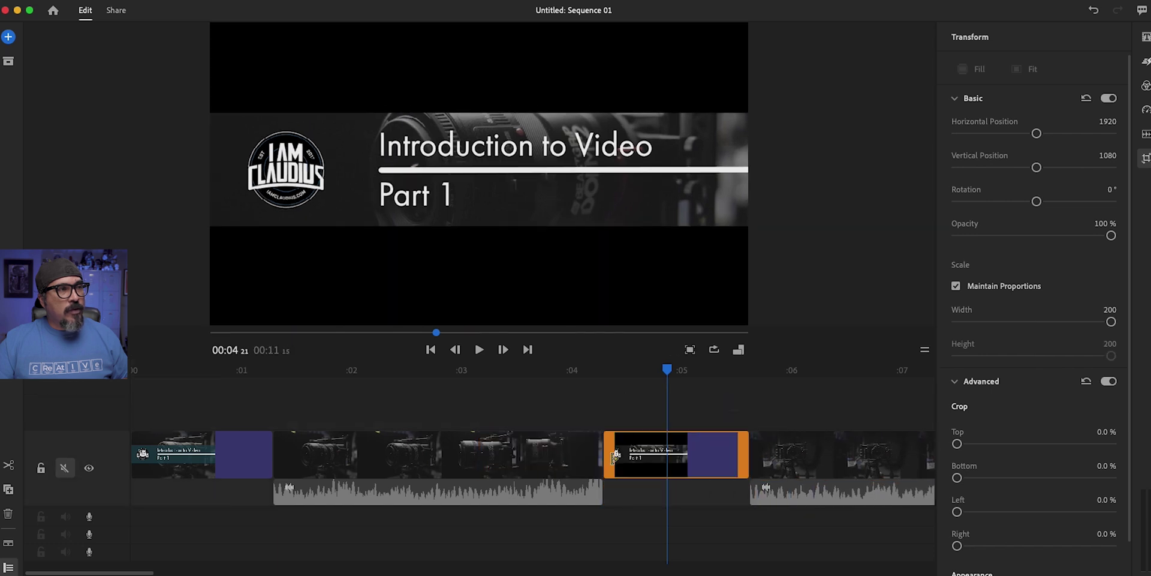
left_click(575, 375)
left_click(685, 447)
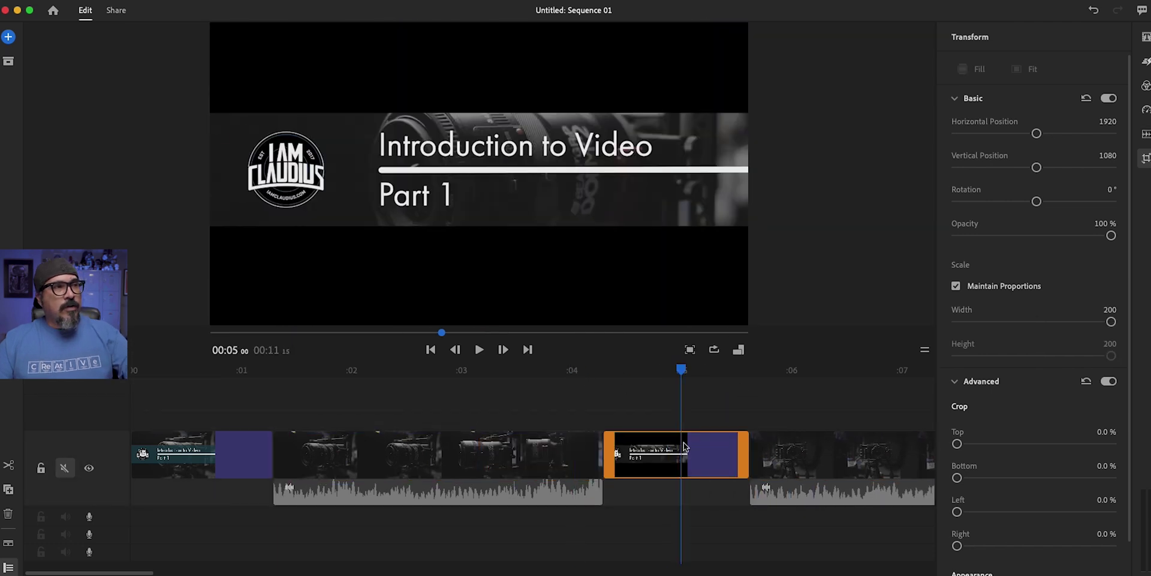
left_click(1145, 61)
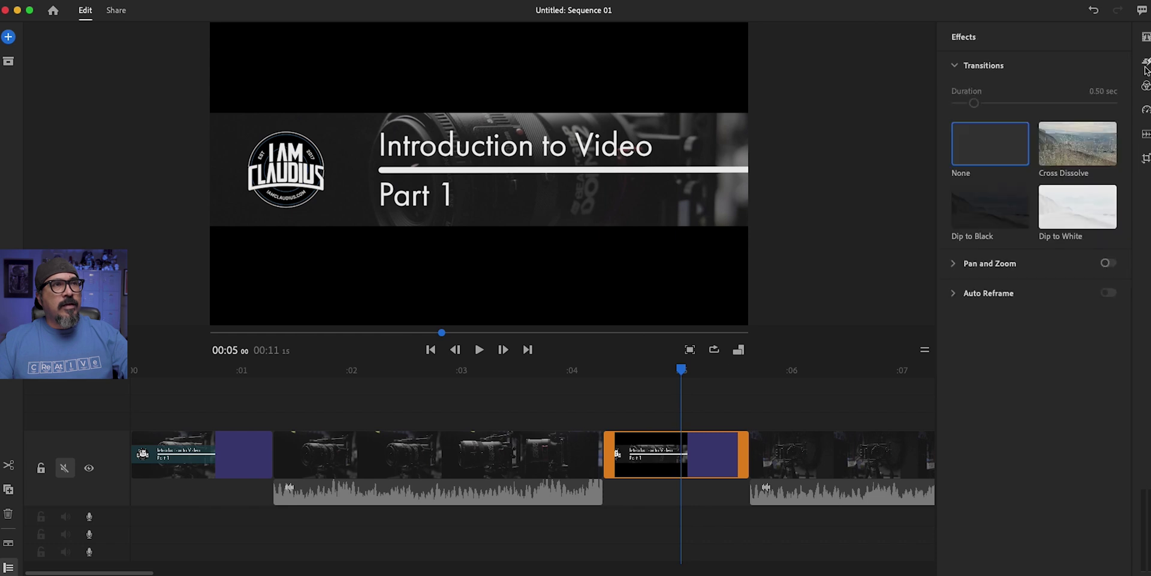
left_click(988, 208)
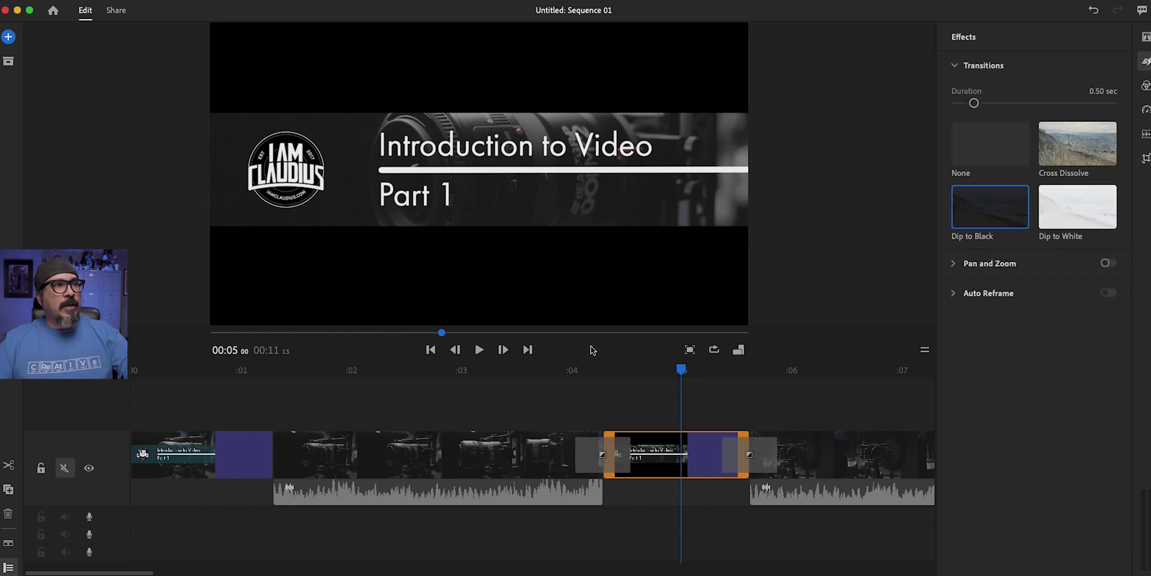
- Play the sequence from near the start to review the title's fade in and fade out
left_click(566, 374)
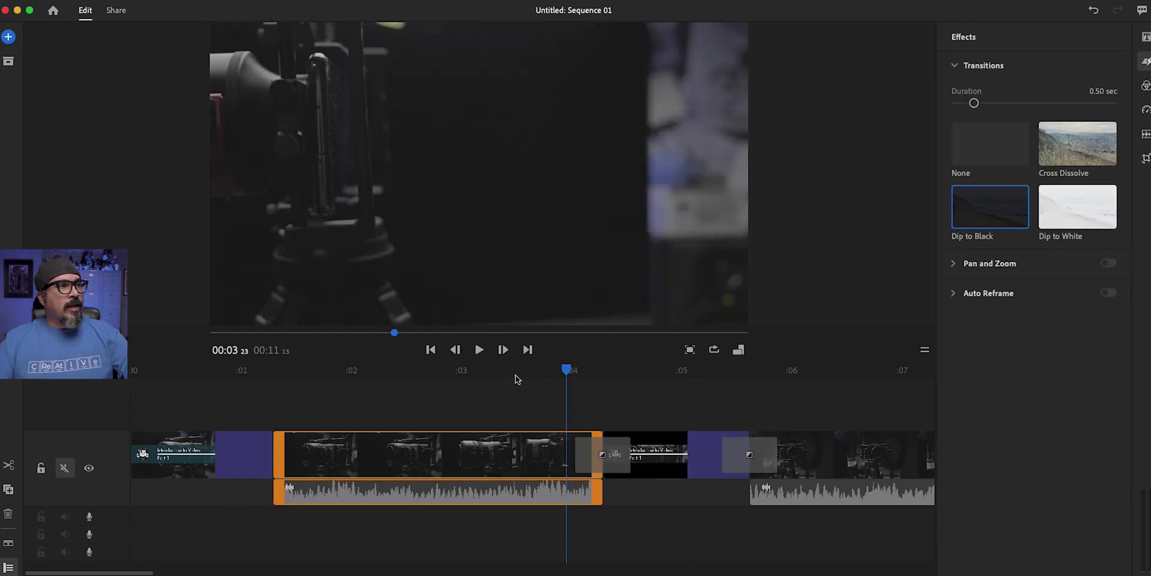
left_click(249, 375)
key("space")
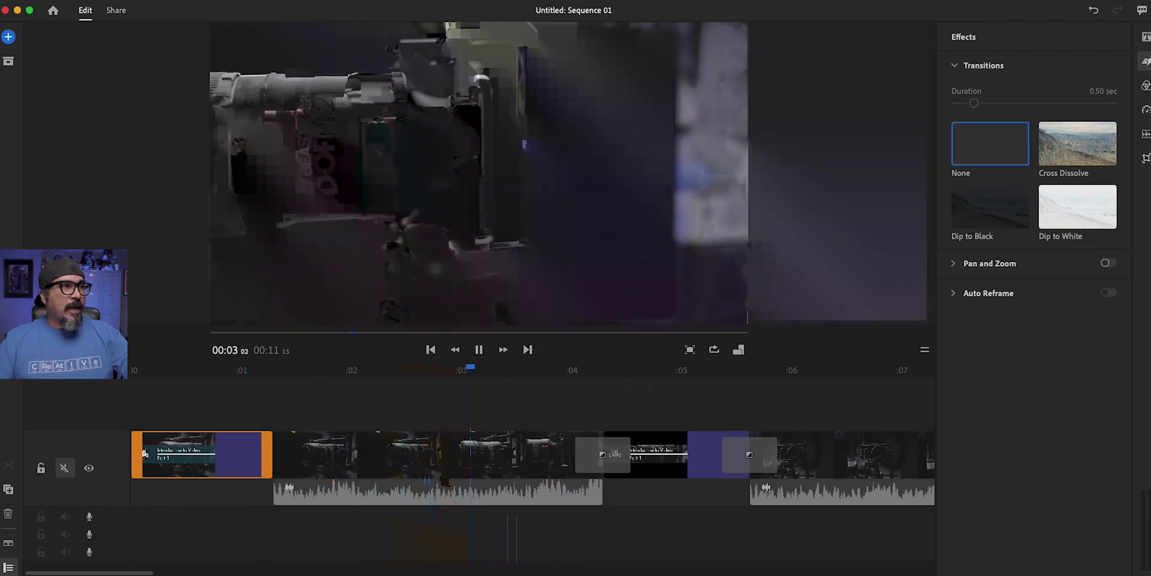
left_click(580, 436)
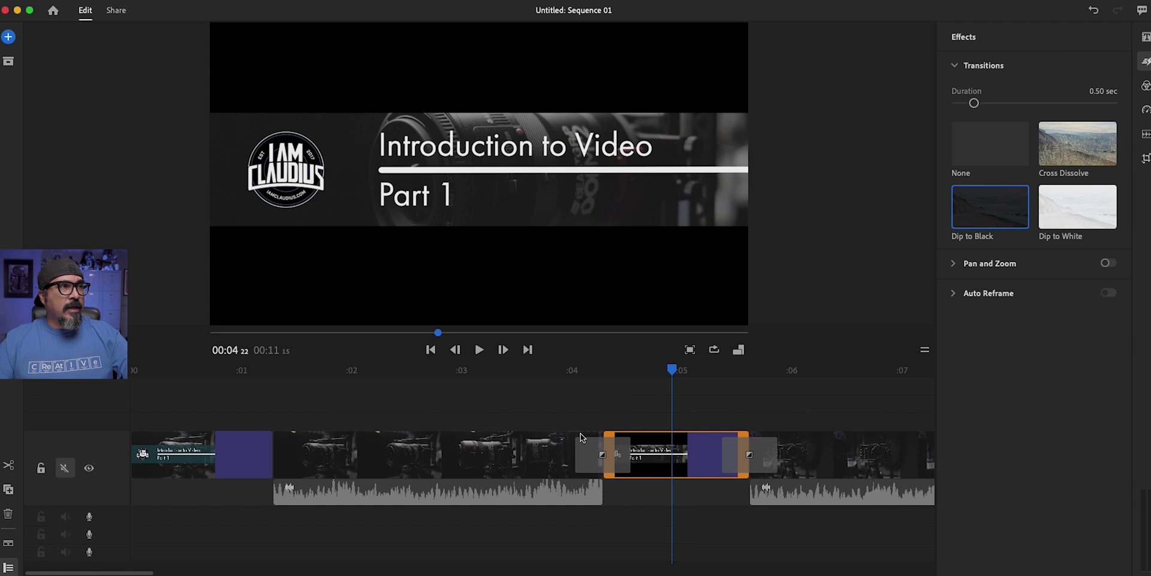
key("space")
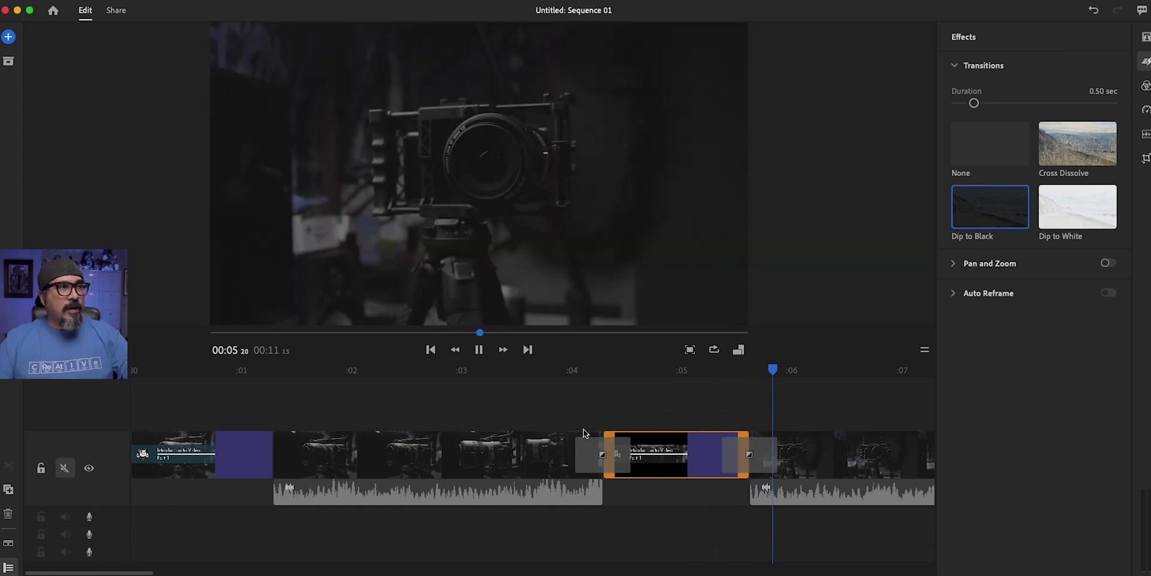
key("space")
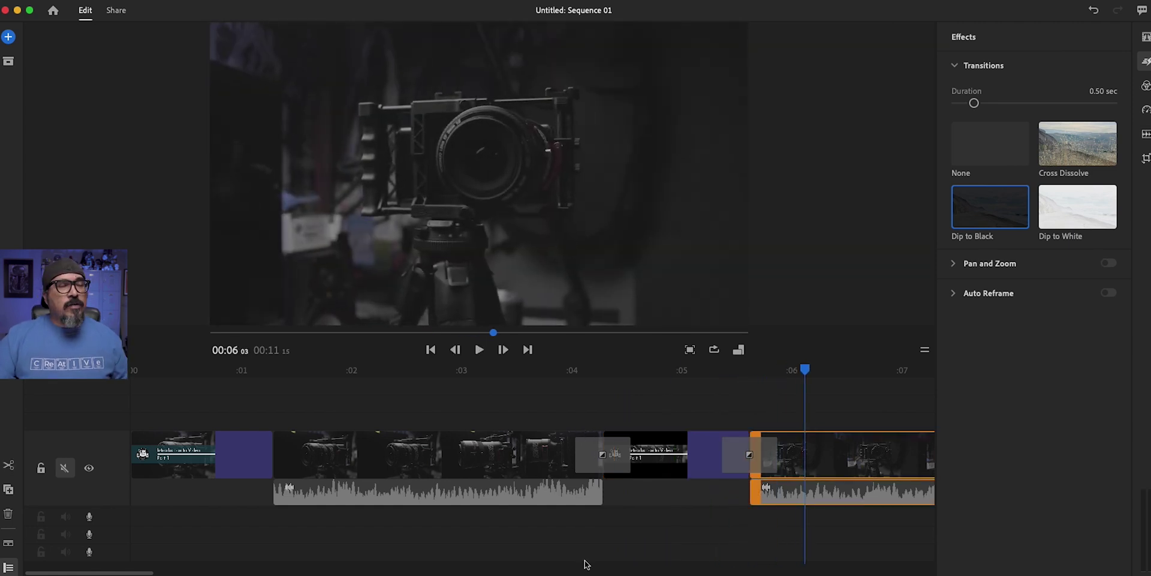